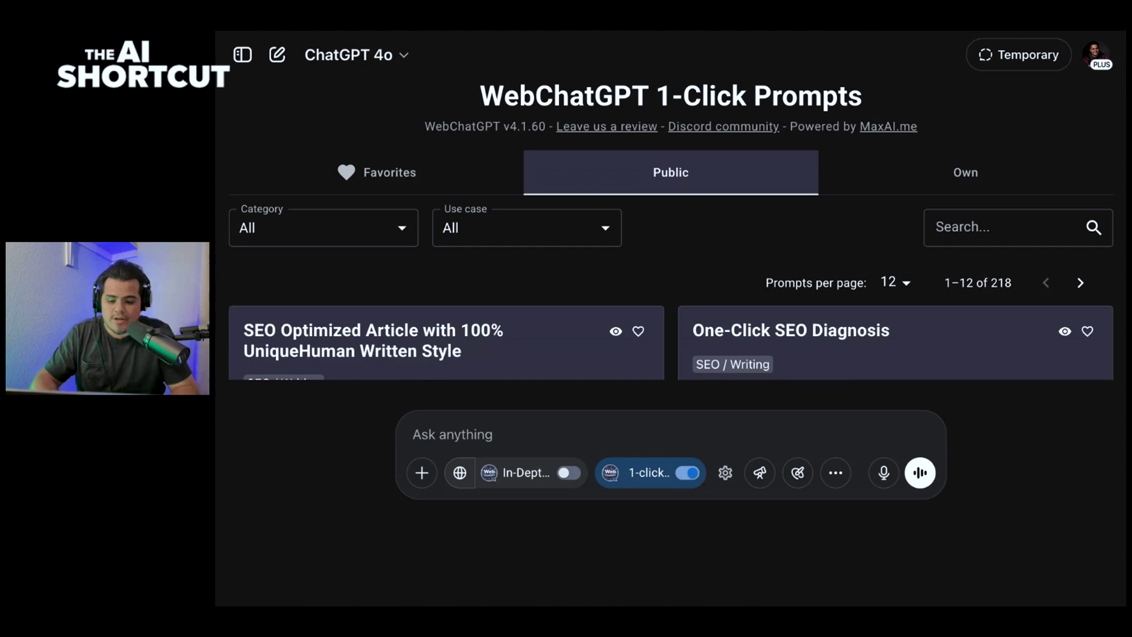
# - Start the chat prompt with "im making an ad for mcdonalds. its a 30 sec add. its a funny ad."
pyautogui.click(513, 442)
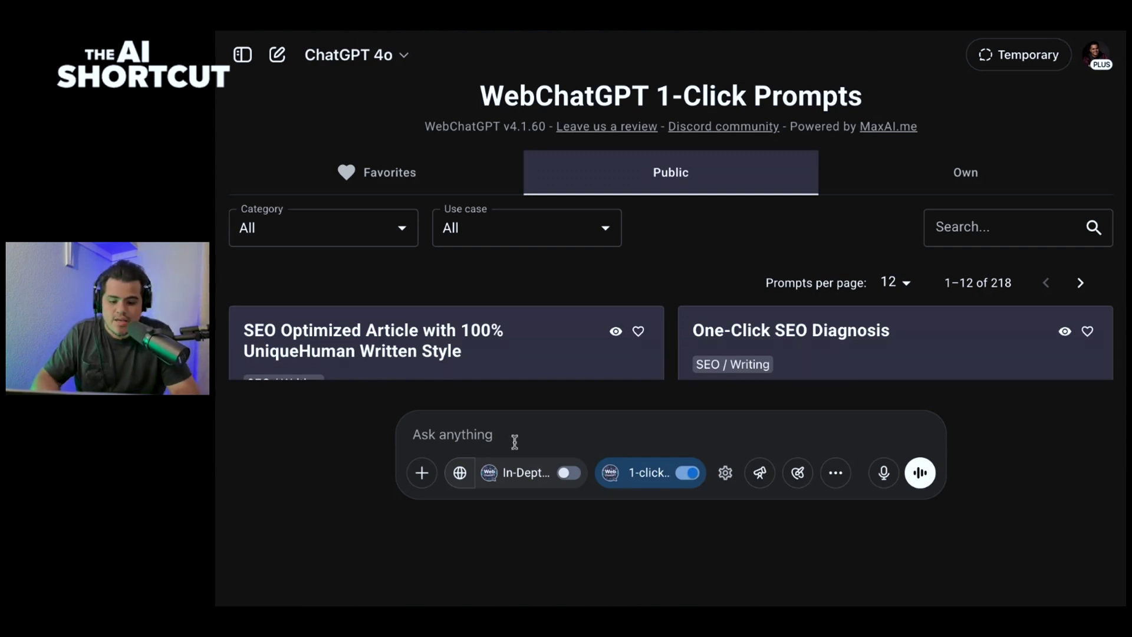
pyautogui.write('im making ')
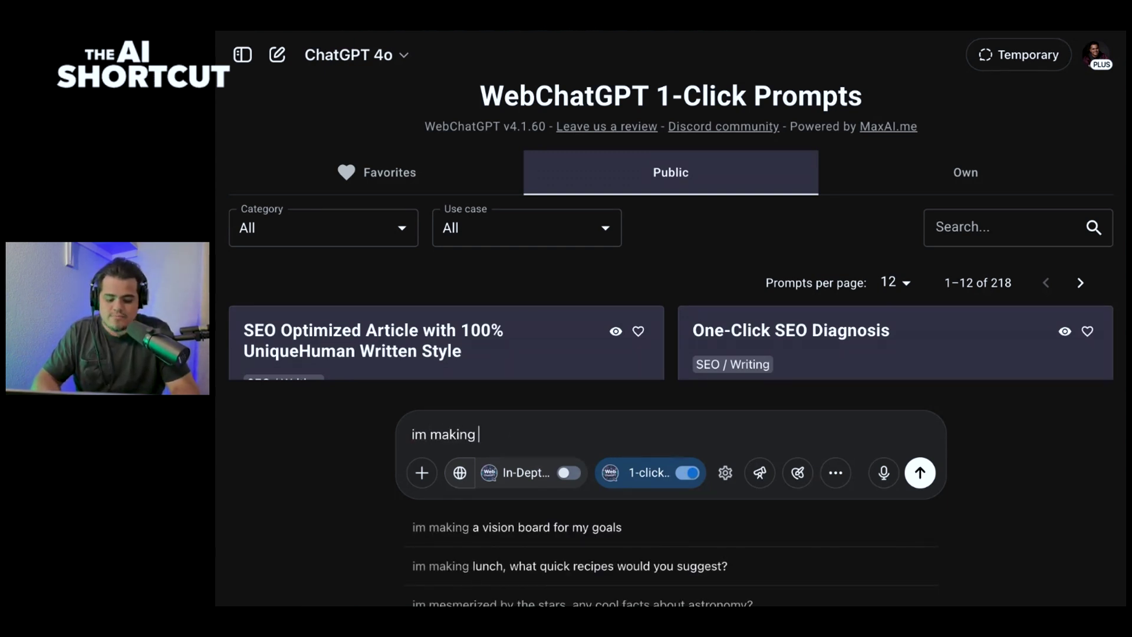
pyautogui.write('an ad for')
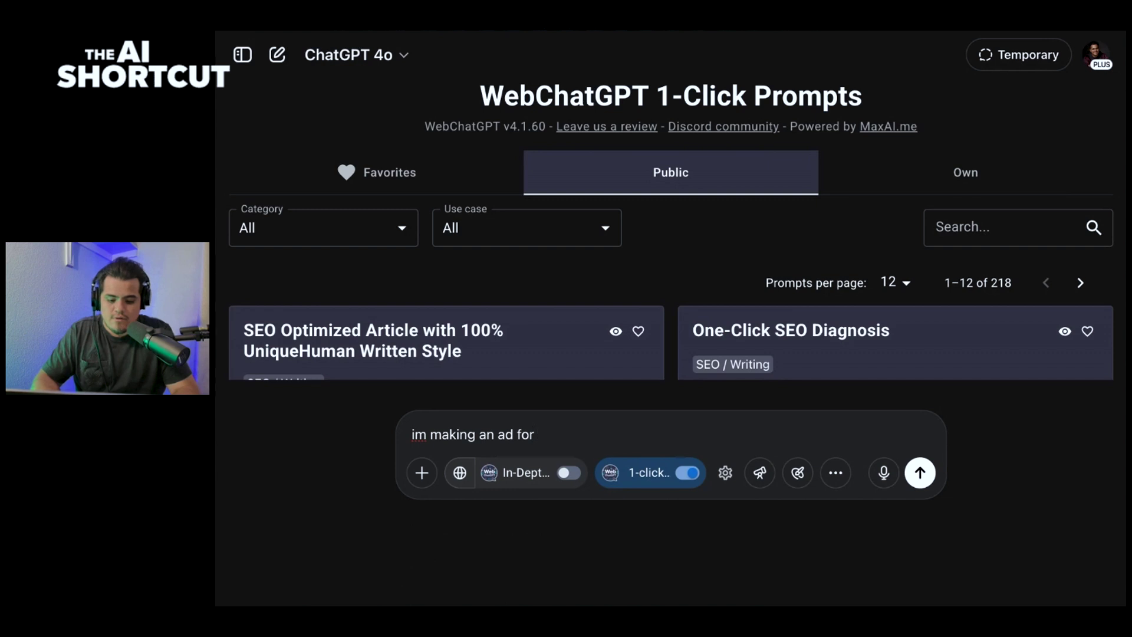
pyautogui.write(' mcdonalds. its ')
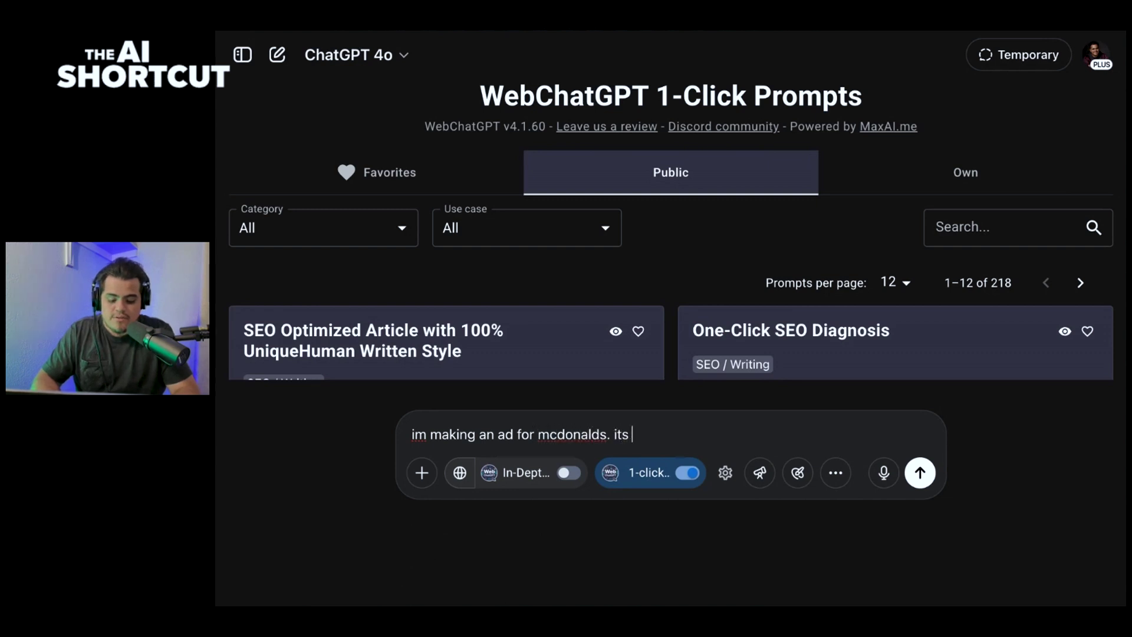
pyautogui.write('a 30 sec add')
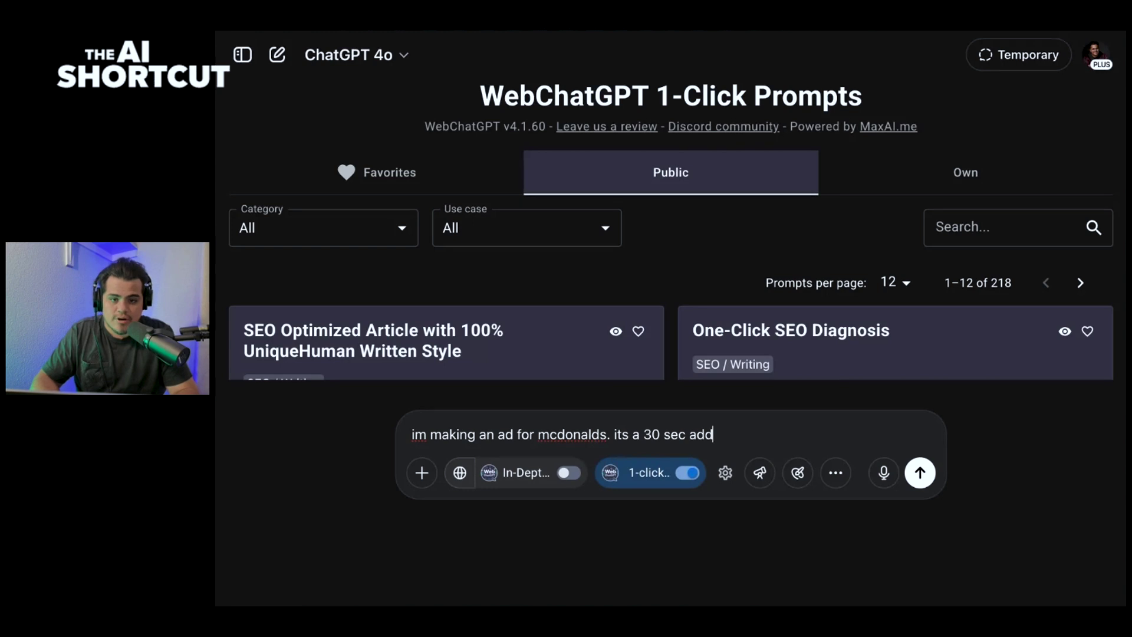
pyautogui.write('. its ')
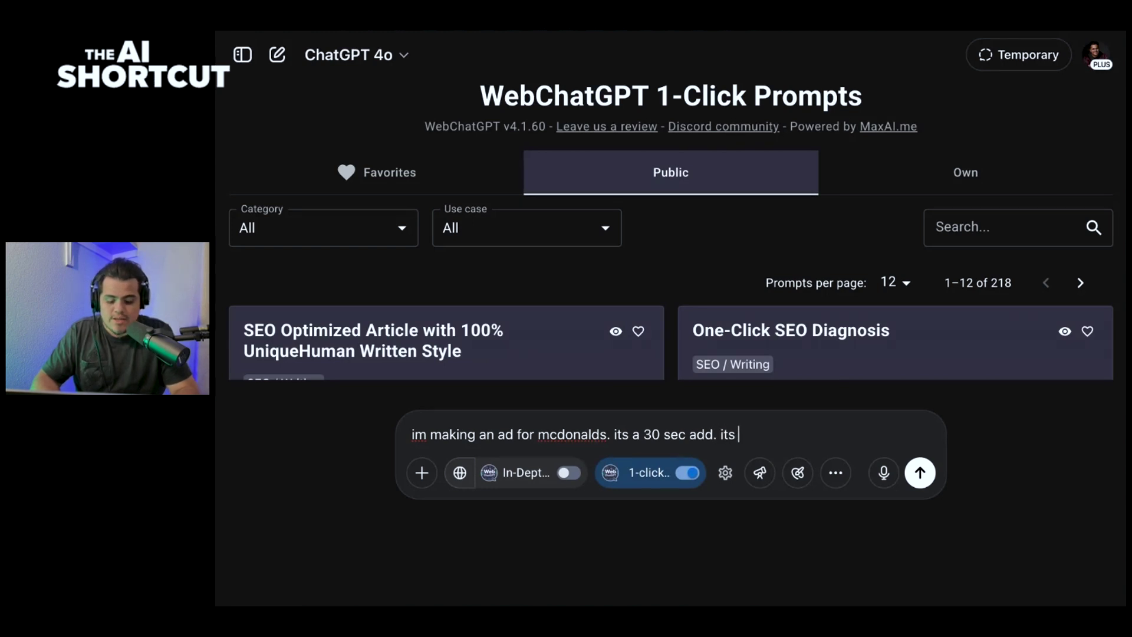
pyautogui.write('a funny ad.')
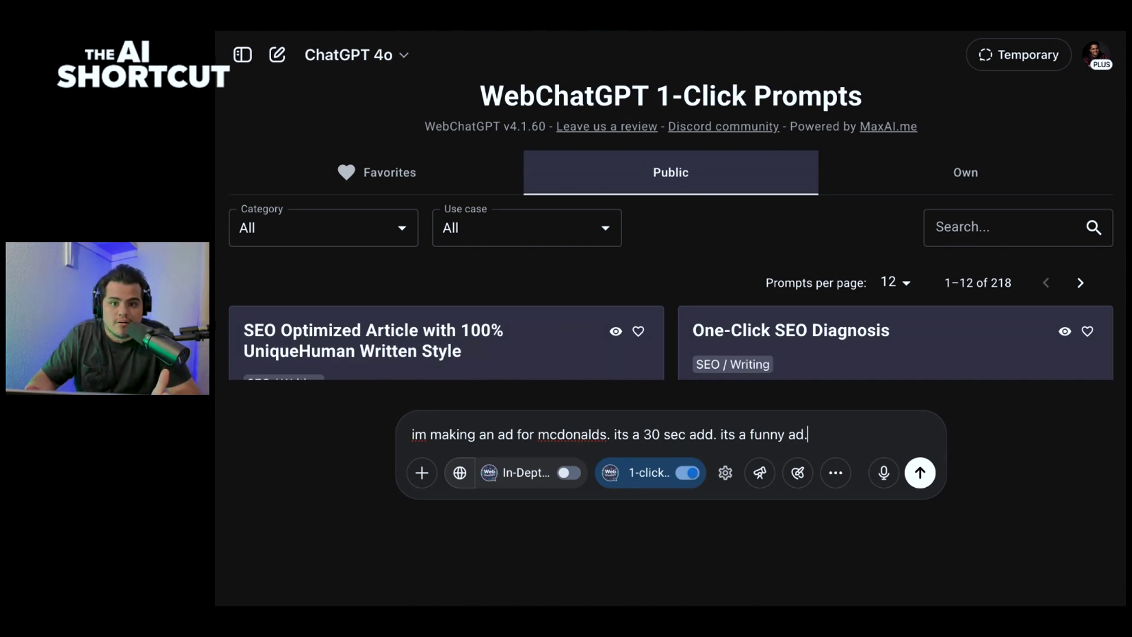
# - Add the characters to the prompt: "ronald mcdonald is in the scene, and a bunch of kids are in the scene too."
pyautogui.write('ronald mcdona')
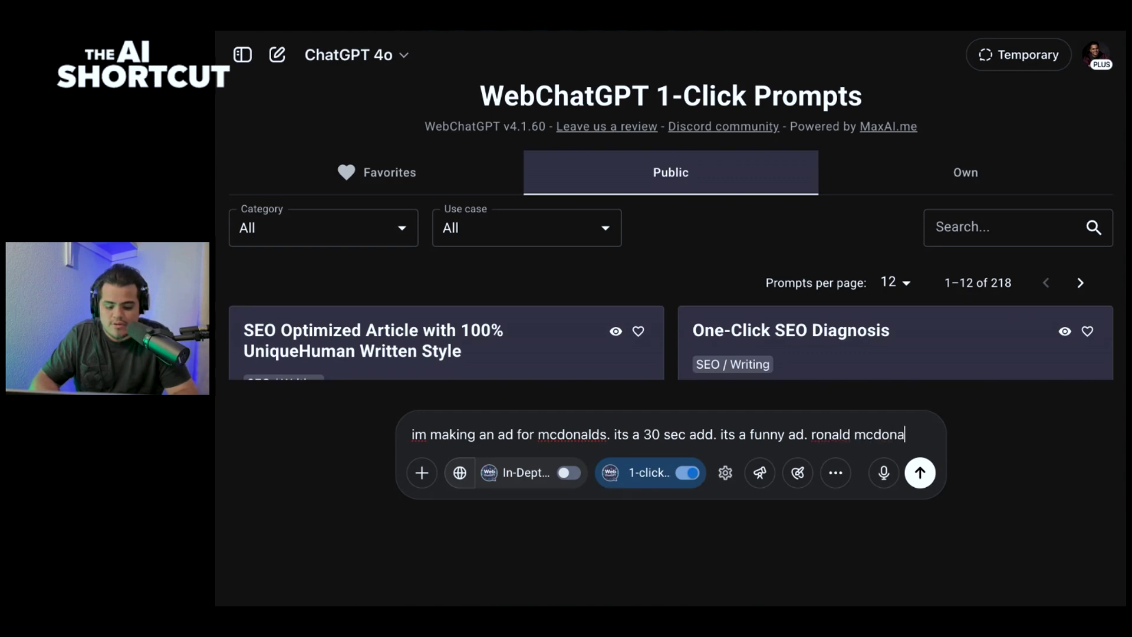
pyautogui.write('ld')
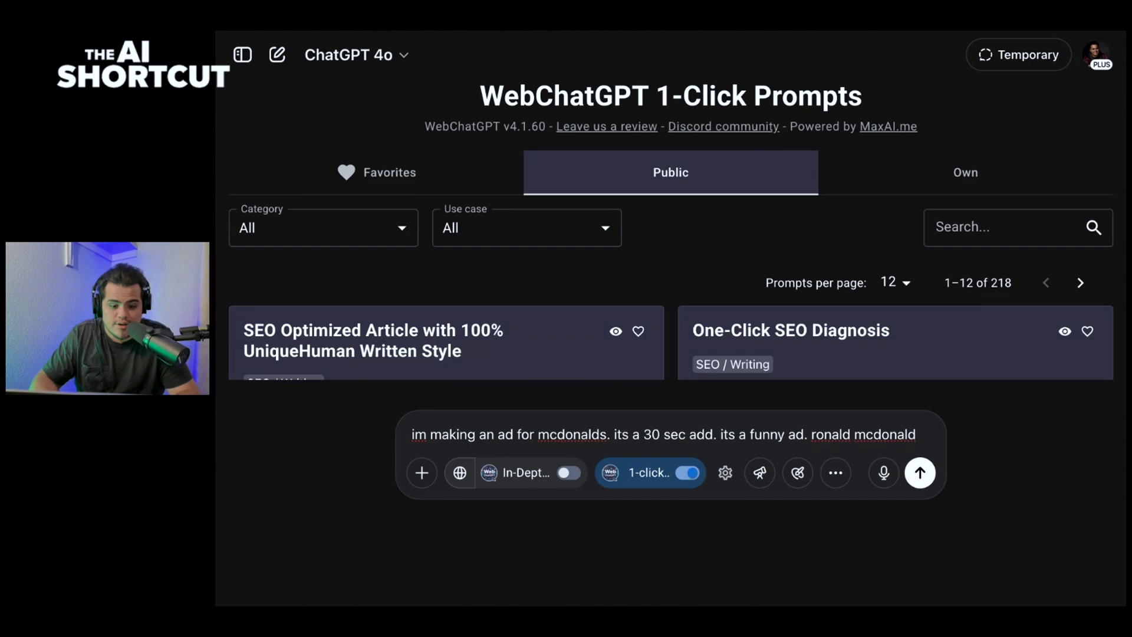
pyautogui.write(' is')
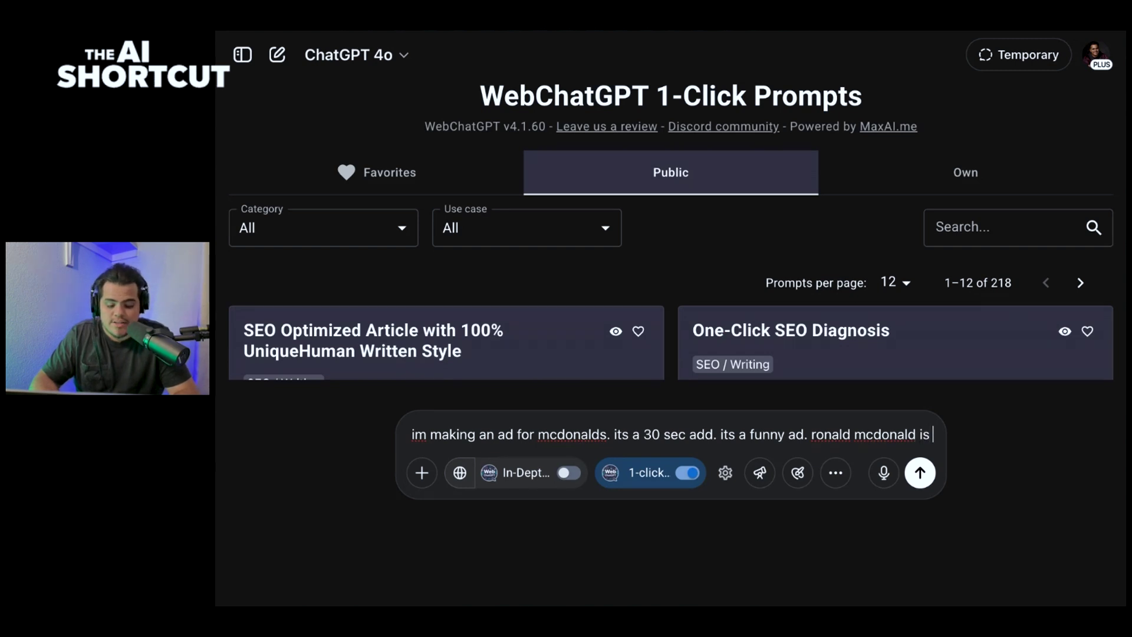
pyautogui.write(' in the scene')
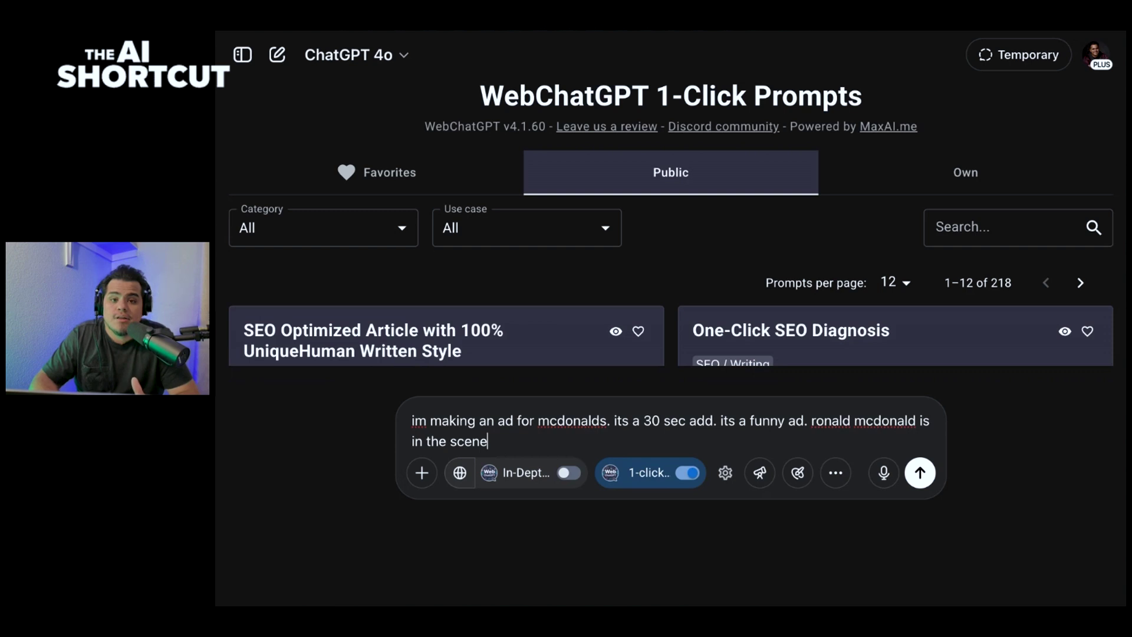
pyautogui.write(', and a ')
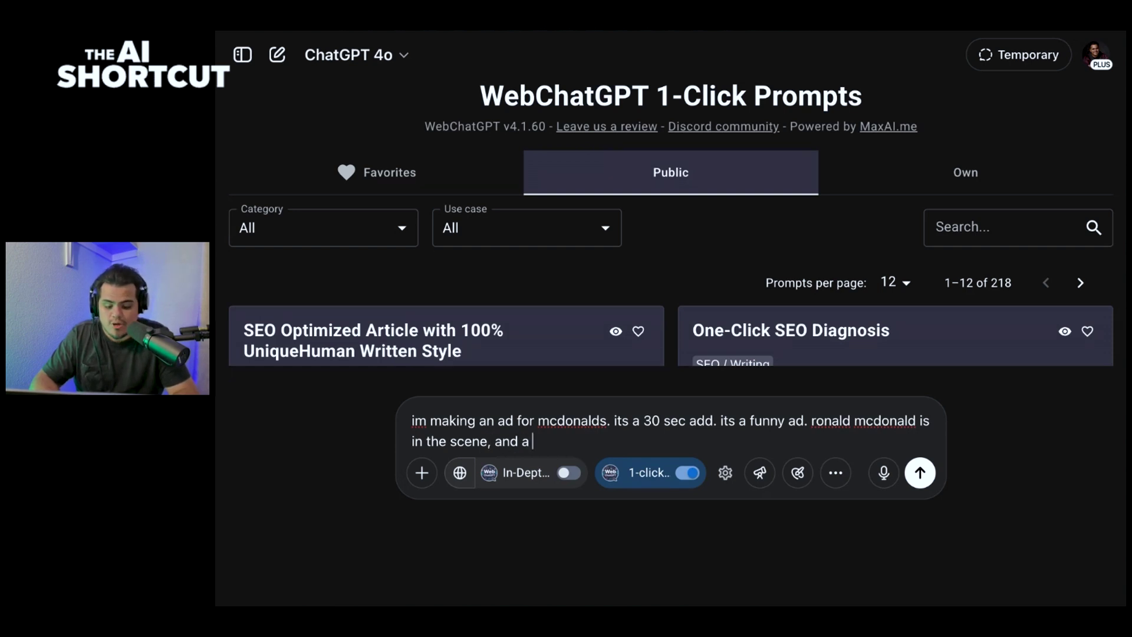
pyautogui.write('bunch of ki')
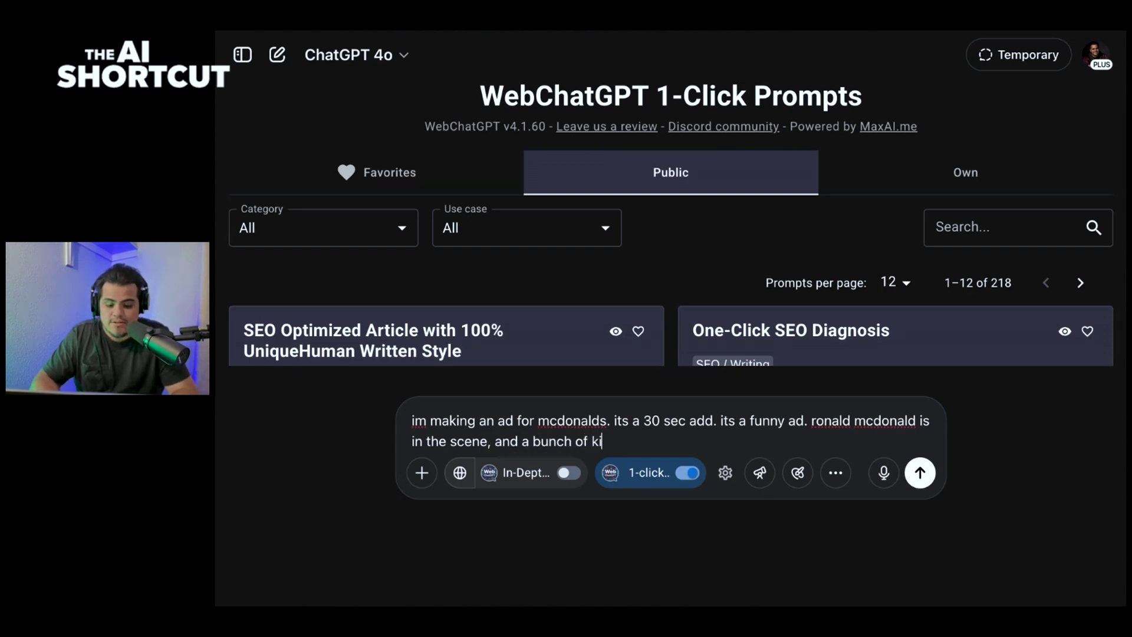
pyautogui.write('ds are in the scene too.')
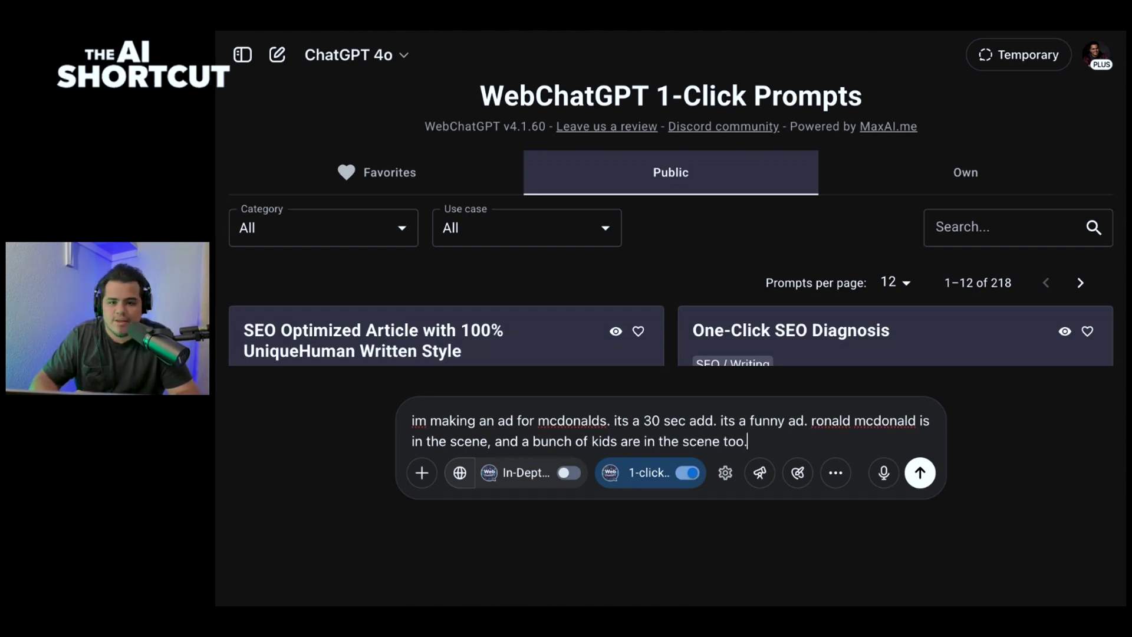
# - Add the setting to the prompt: "lets incorporate the play pit from past mcdonald facilities."
pyautogui.write('let')
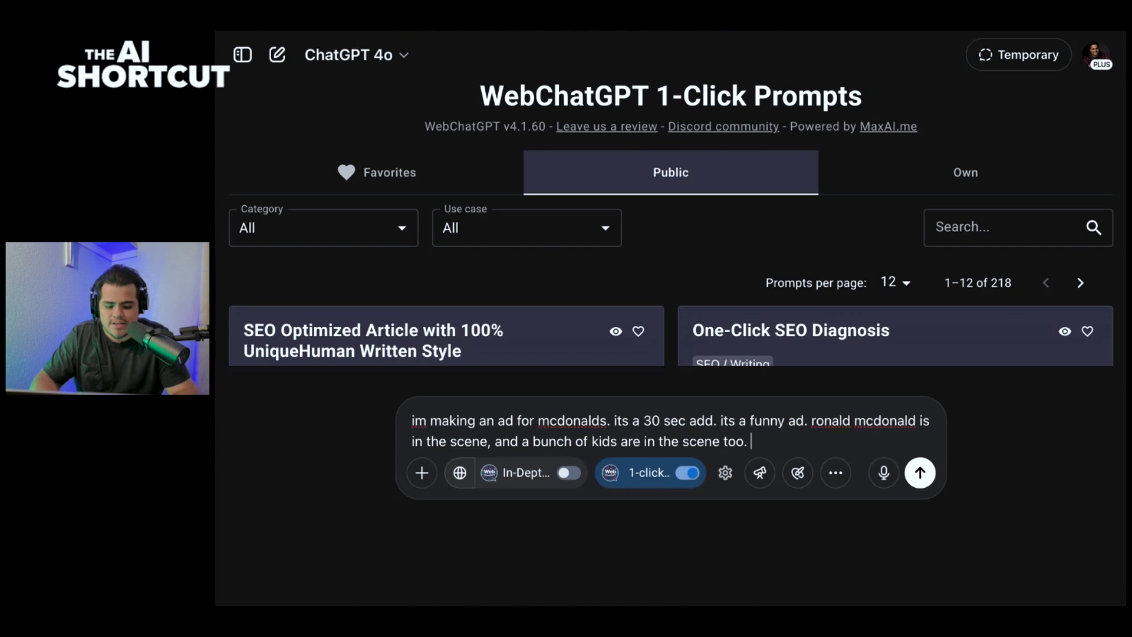
pyautogui.write('s incorporate the ')
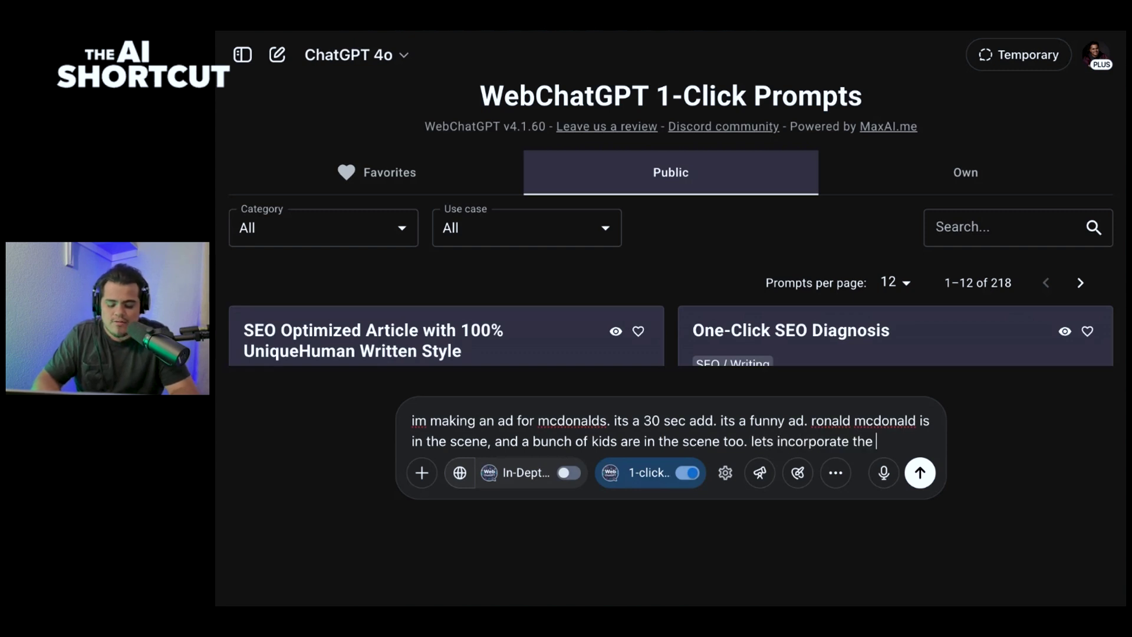
pyautogui.write('play pit fro')
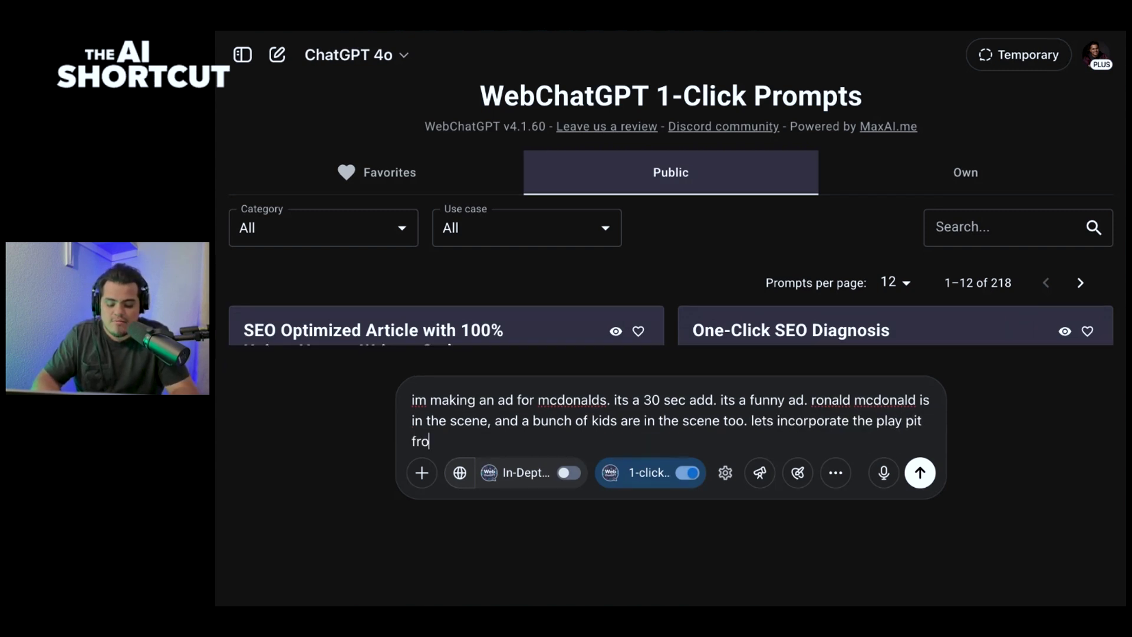
pyautogui.write('m past mc')
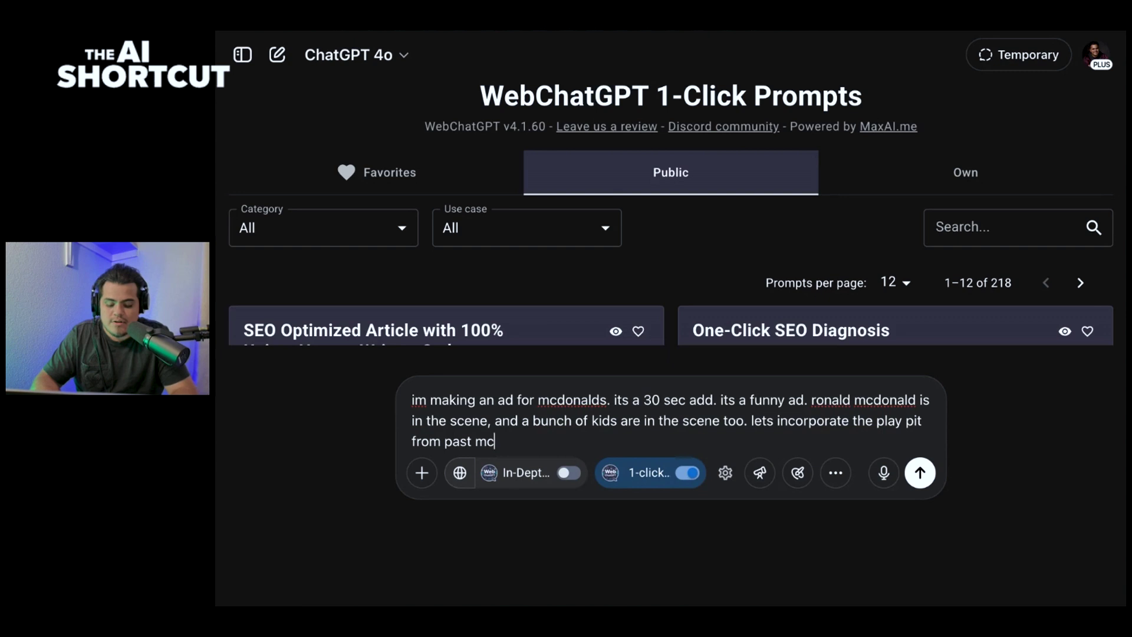
pyautogui.write('donald faciliti')
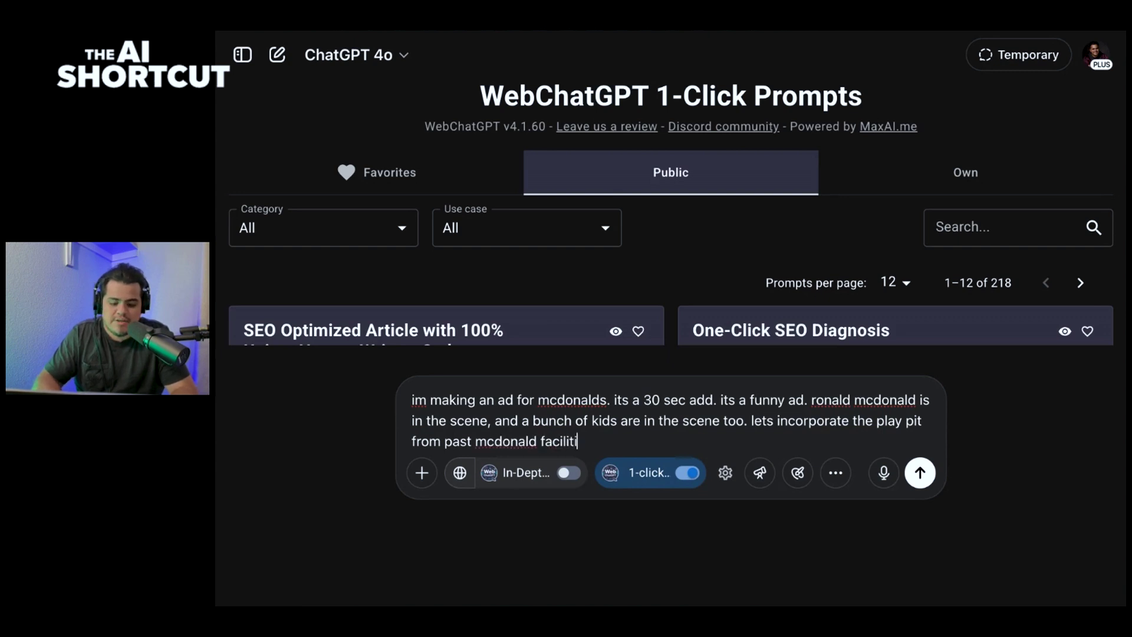
pyautogui.write('es. lets ')
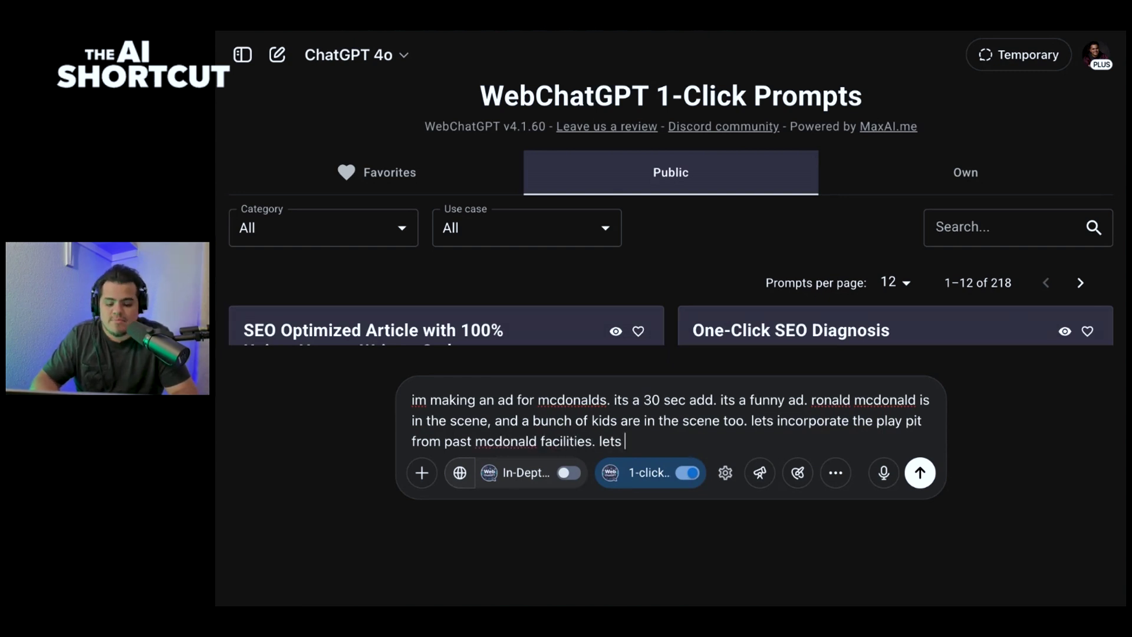
# - Finish the prompt with "lets mac this specifically for the bigmac" and send it
pyautogui.write('mac this for')
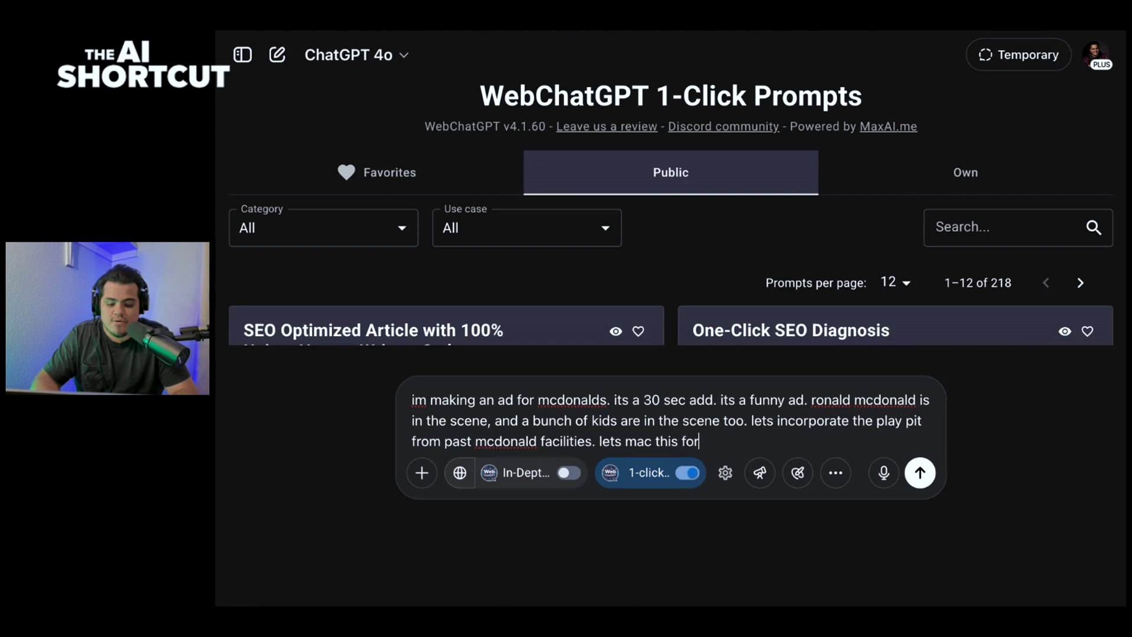
pyautogui.press('BackSpace')
pyautogui.press('BackSpace')
pyautogui.press('BackSpace')
pyautogui.press('BackSpace')
pyautogui.write('spe')
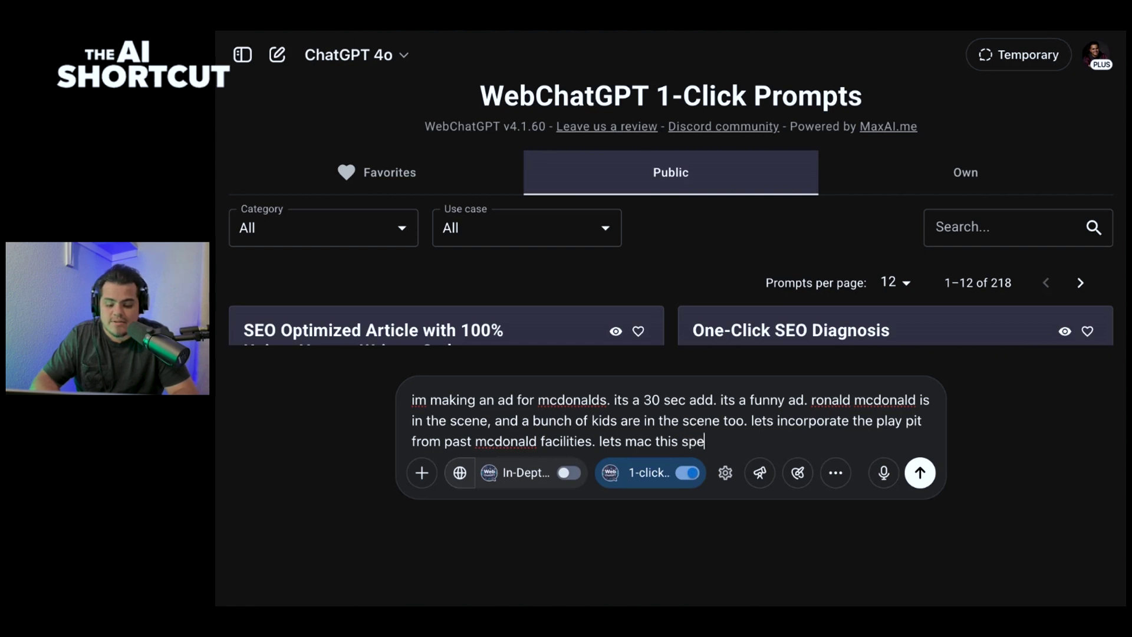
pyautogui.write('cifically for the ')
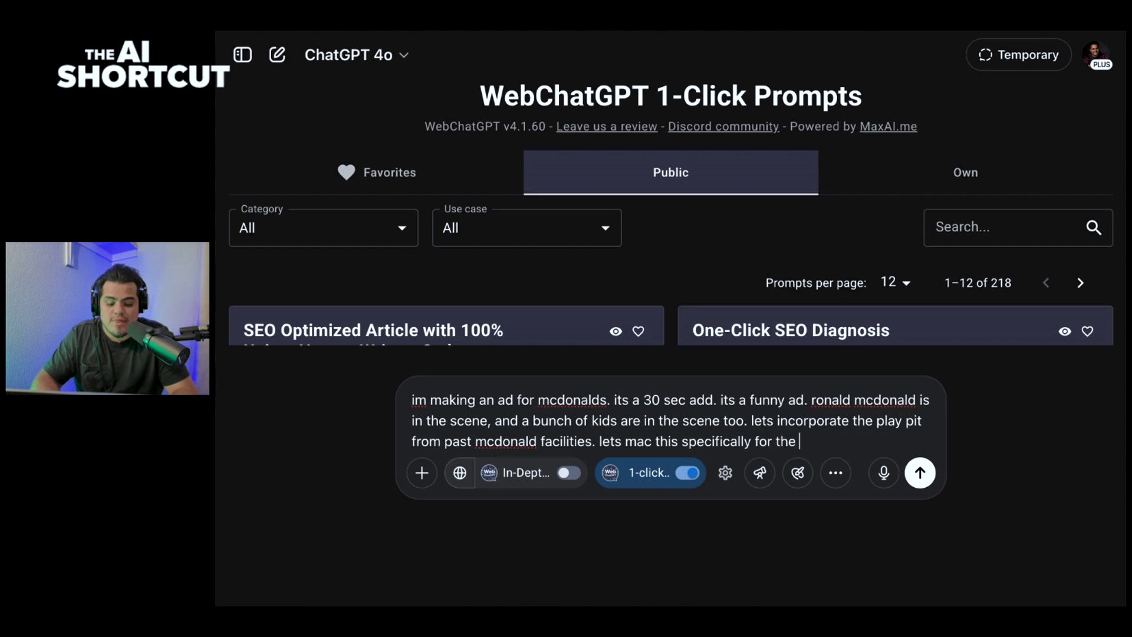
pyautogui.write('bigmac')
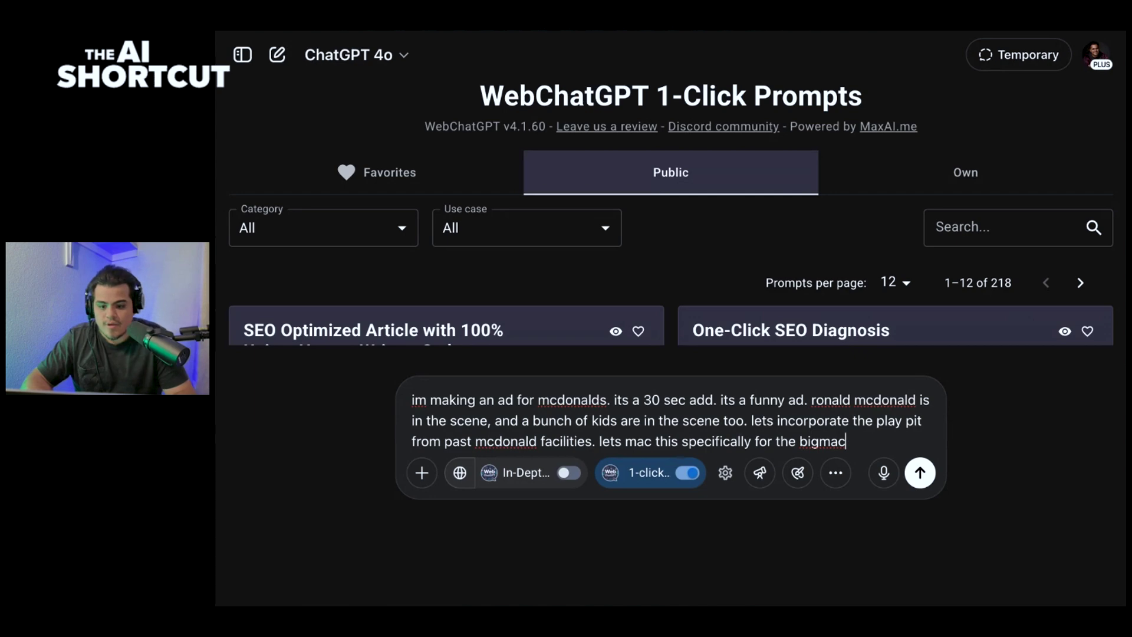
pyautogui.press('Return')
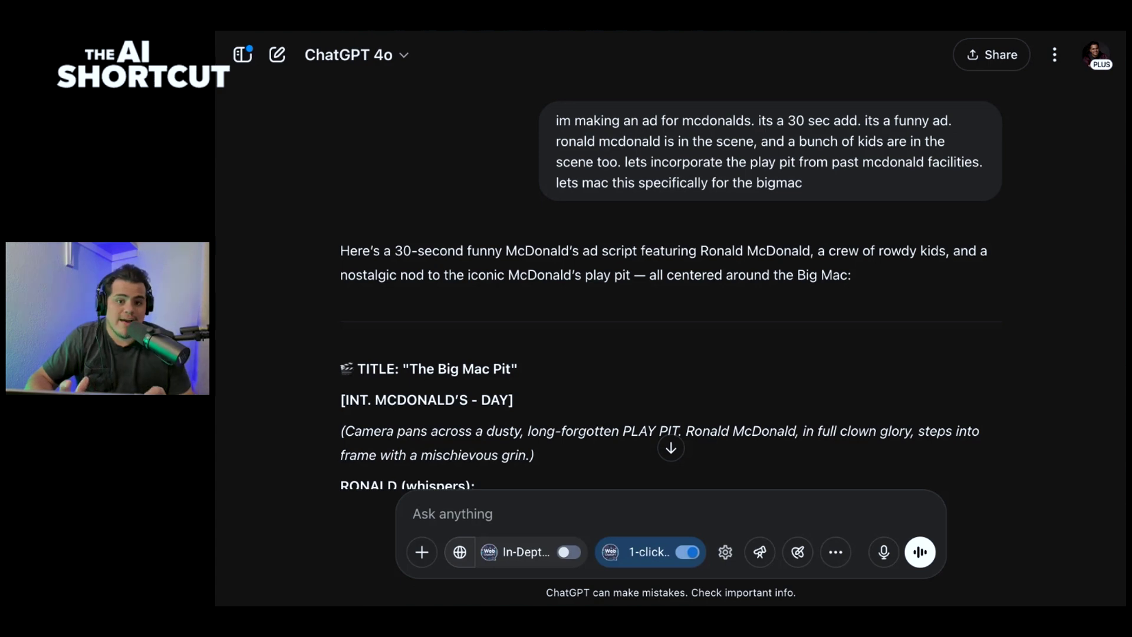
# - Read through the generated ad script from its title to the end card and the follow-up suggestion
pyautogui.scroll(-3, 687, 407)
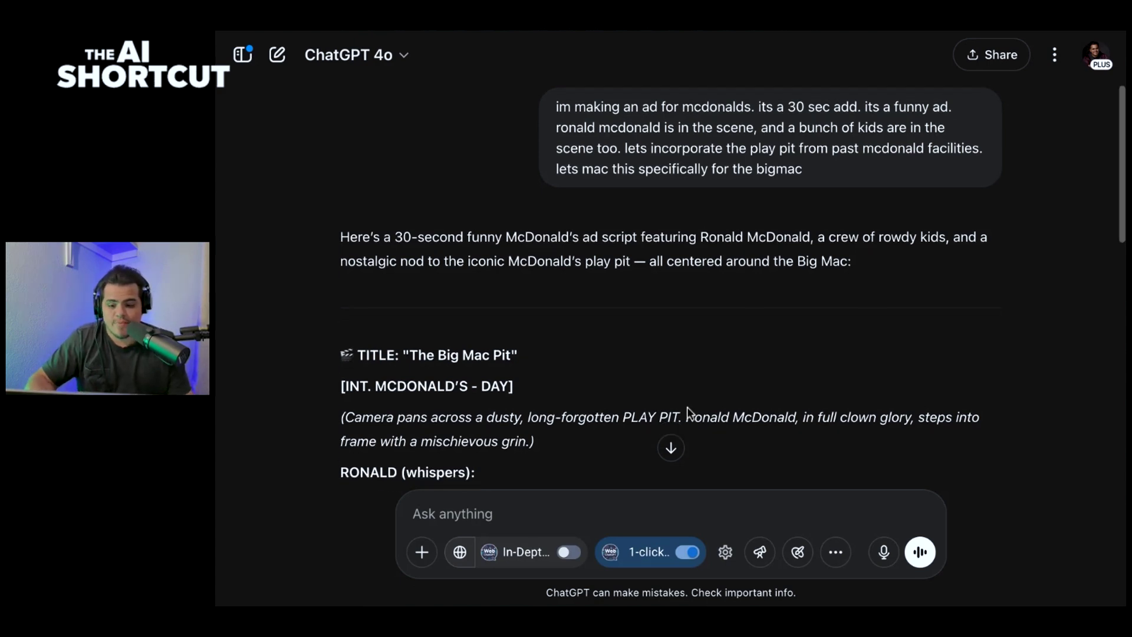
pyautogui.scroll(-3, 688, 411)
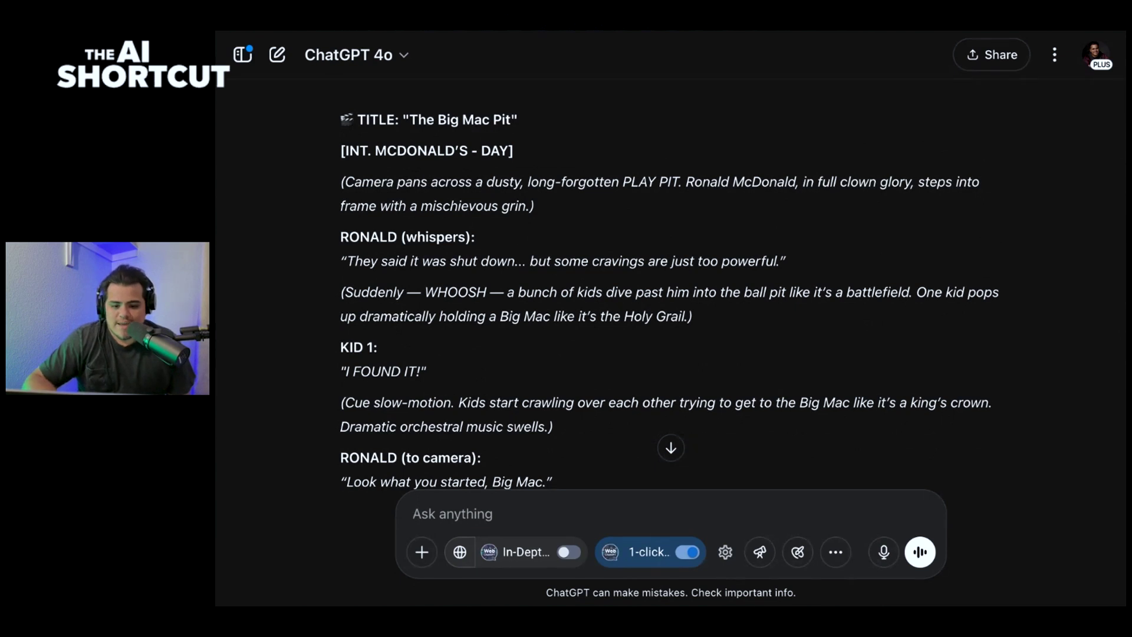
pyautogui.scroll(-1, 688, 411)
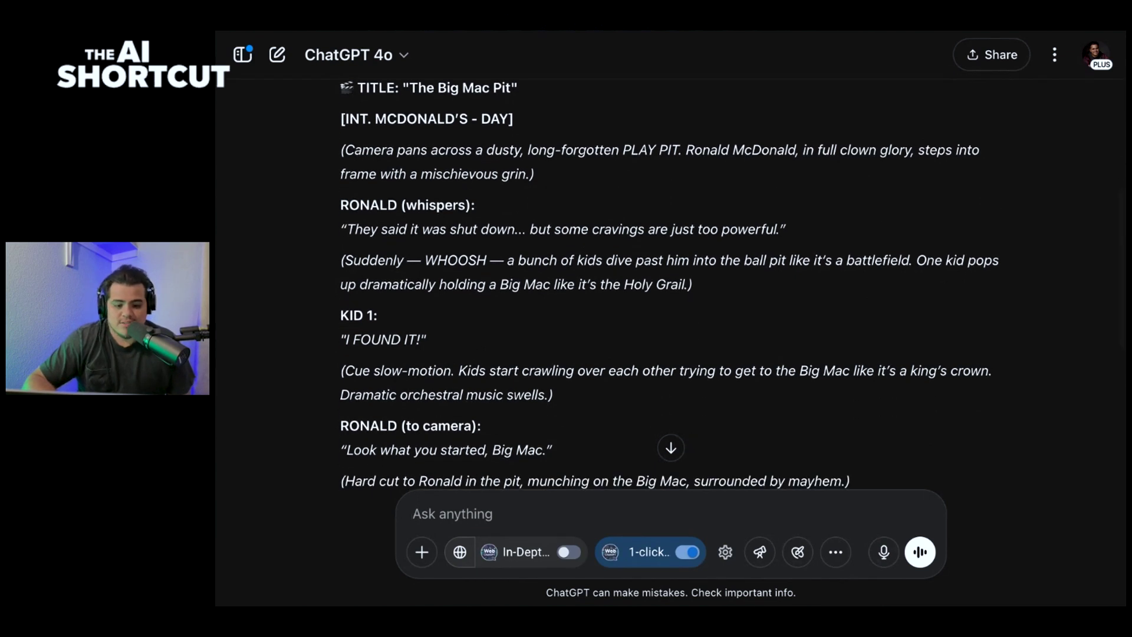
pyautogui.scroll(-1, 687, 411)
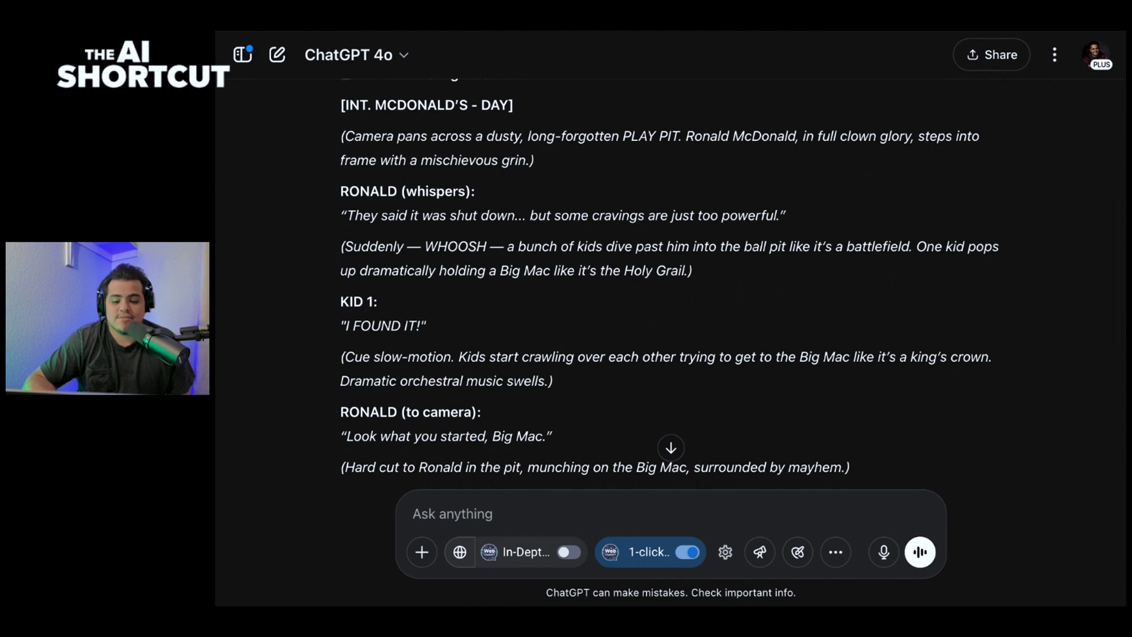
pyautogui.scroll(-1, 687, 411)
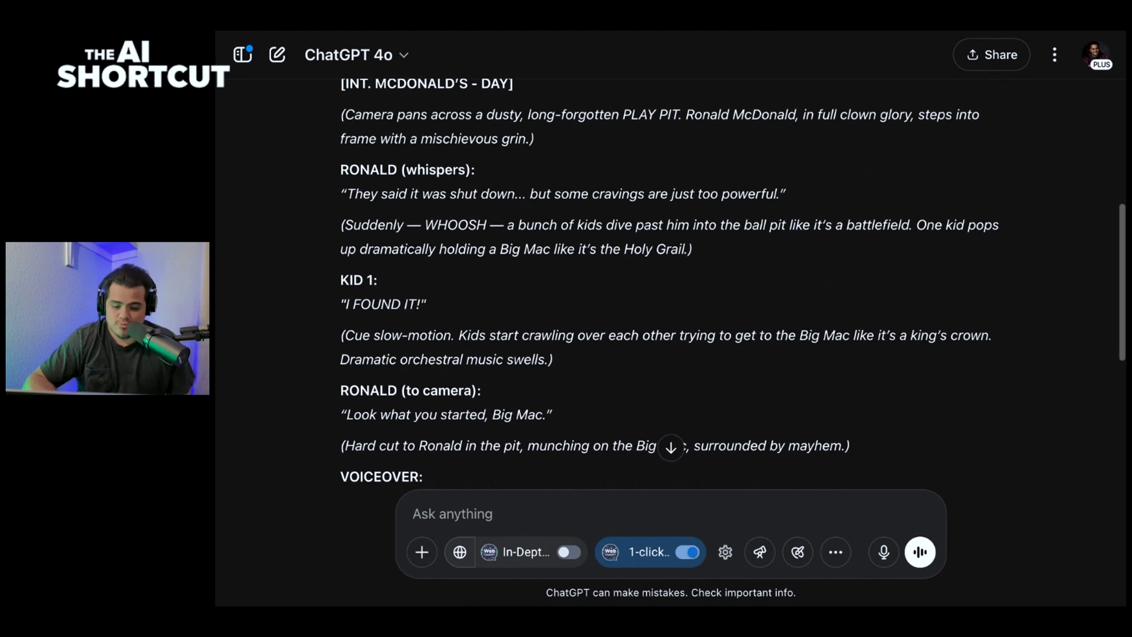
pyautogui.scroll(-1, 688, 411)
pyautogui.scroll(-1, 665, 435)
pyautogui.scroll(-1, 666, 464)
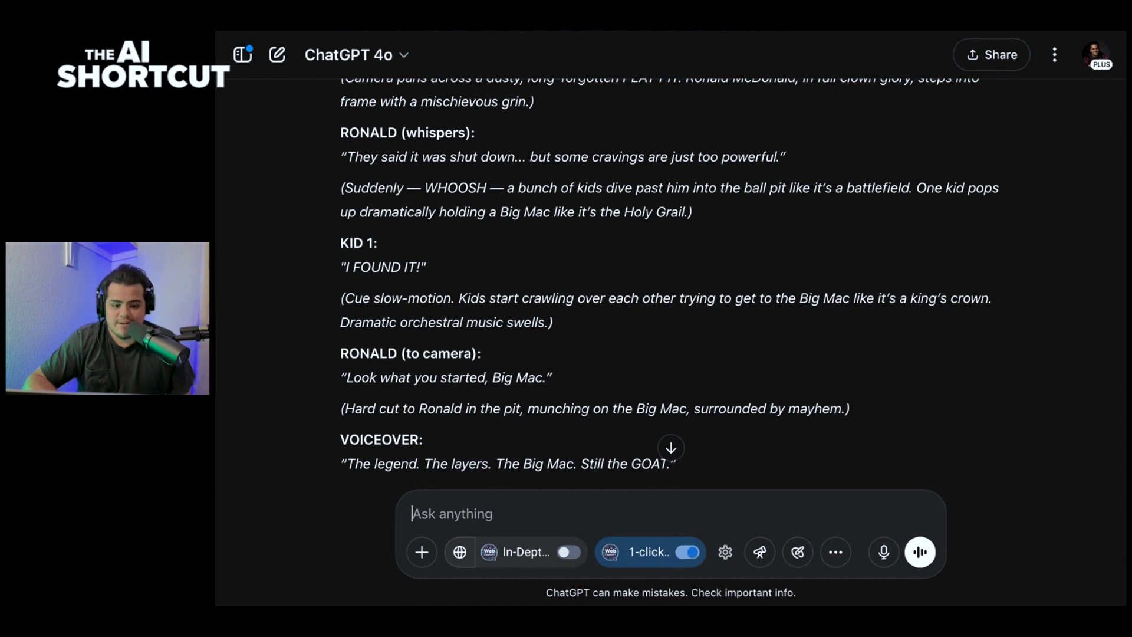
pyautogui.scroll(-1, 666, 463)
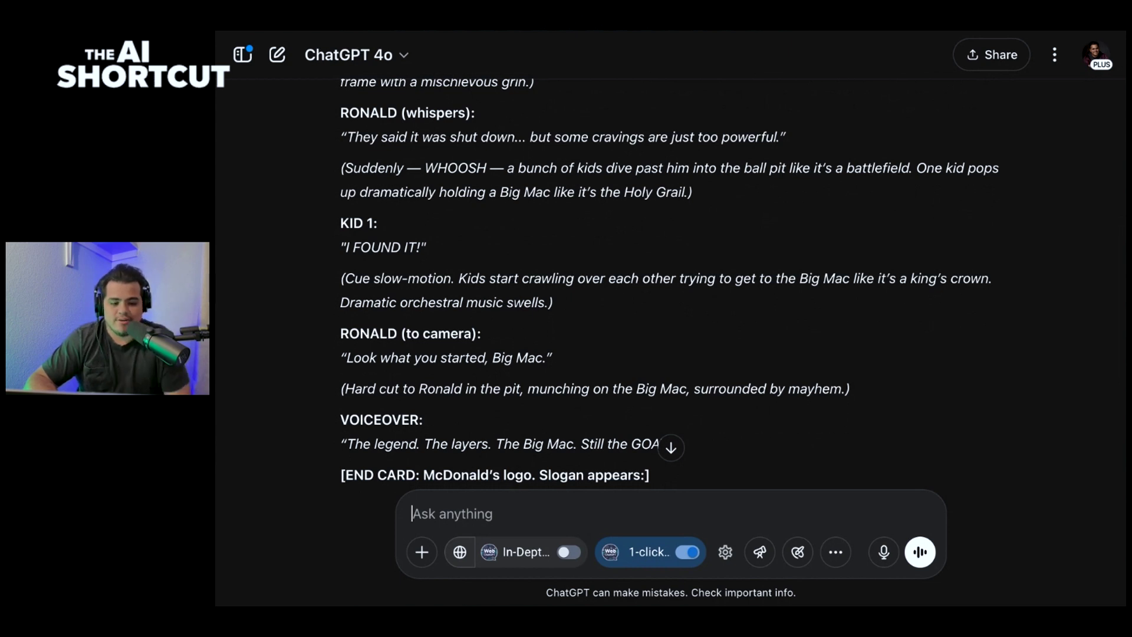
pyautogui.scroll(-1, 670, 283)
pyautogui.scroll(-2, 670, 282)
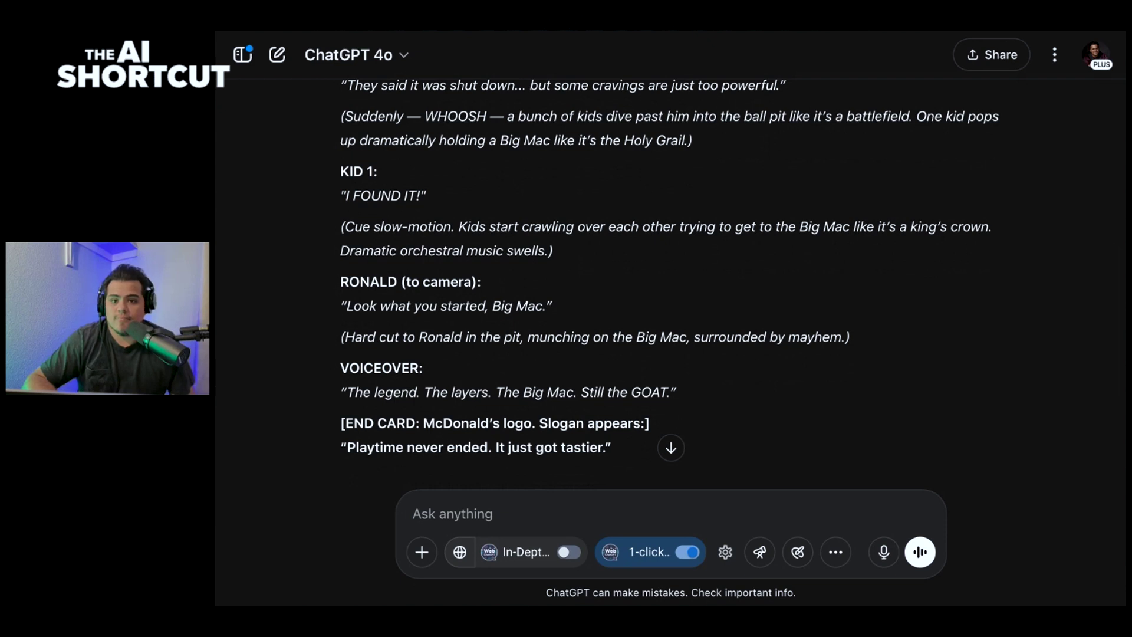
pyautogui.scroll(-1, 670, 283)
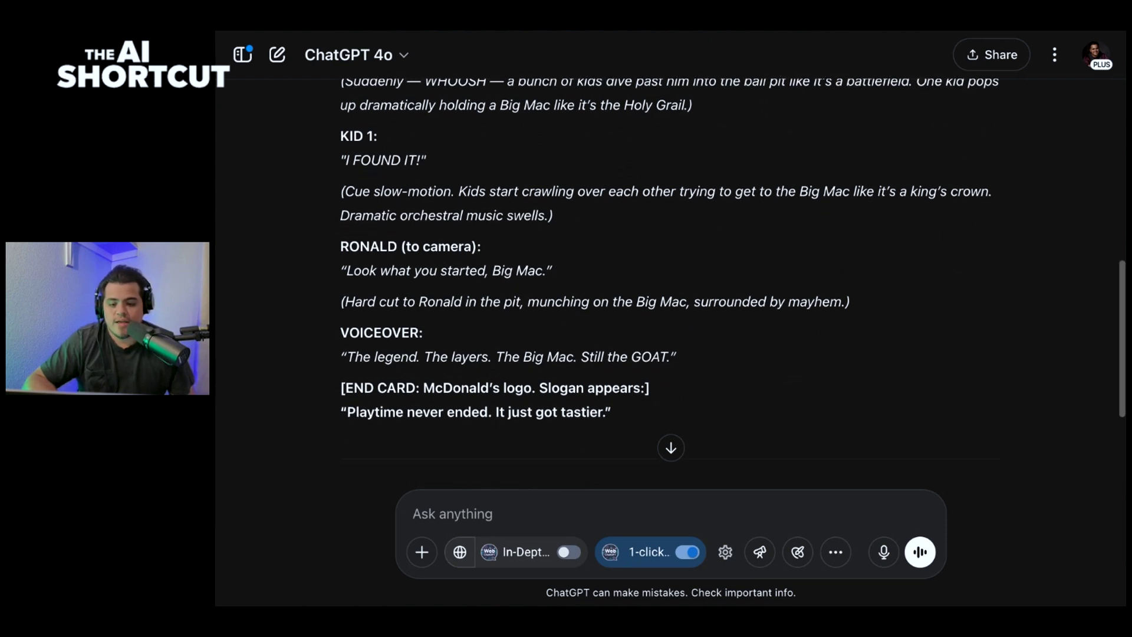
pyautogui.scroll(-1, 671, 283)
pyautogui.scroll(-1, 670, 283)
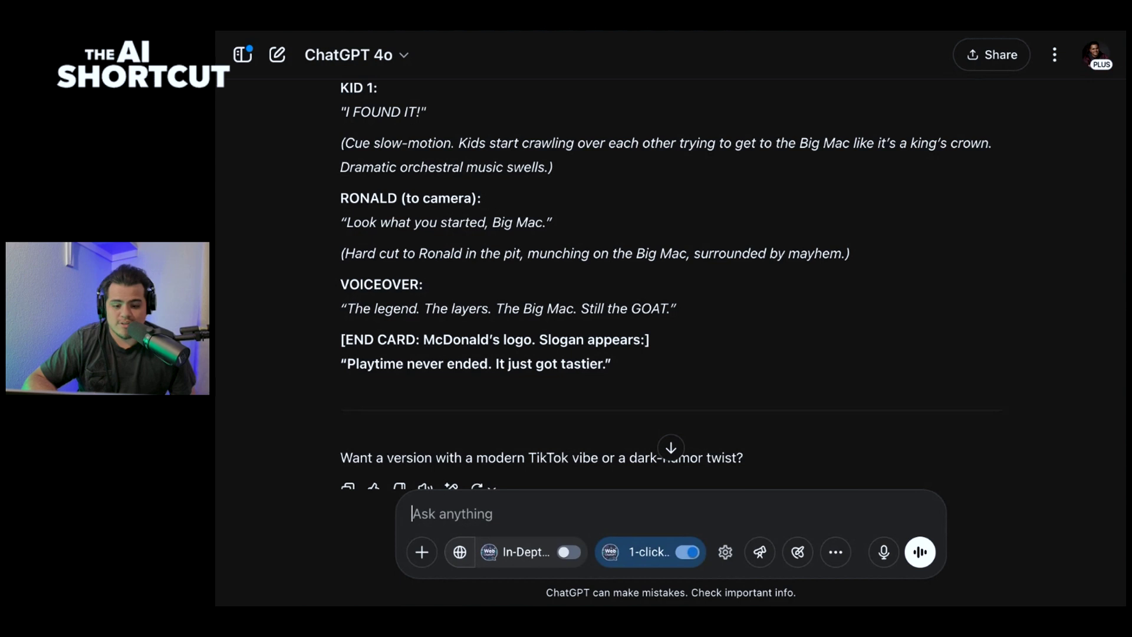
# - Start the reply "i love it . lets break this down into shots, scenes for a story board that i can take the image prompts and but into"
pyautogui.scroll(-2, 670, 283)
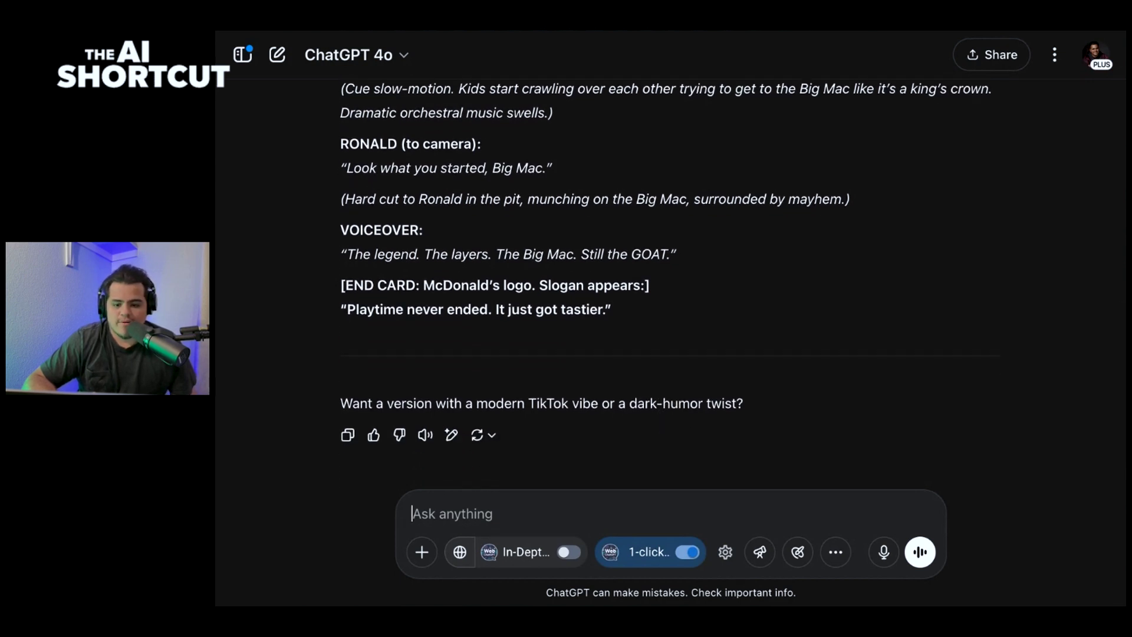
pyautogui.scroll(-1, 670, 271)
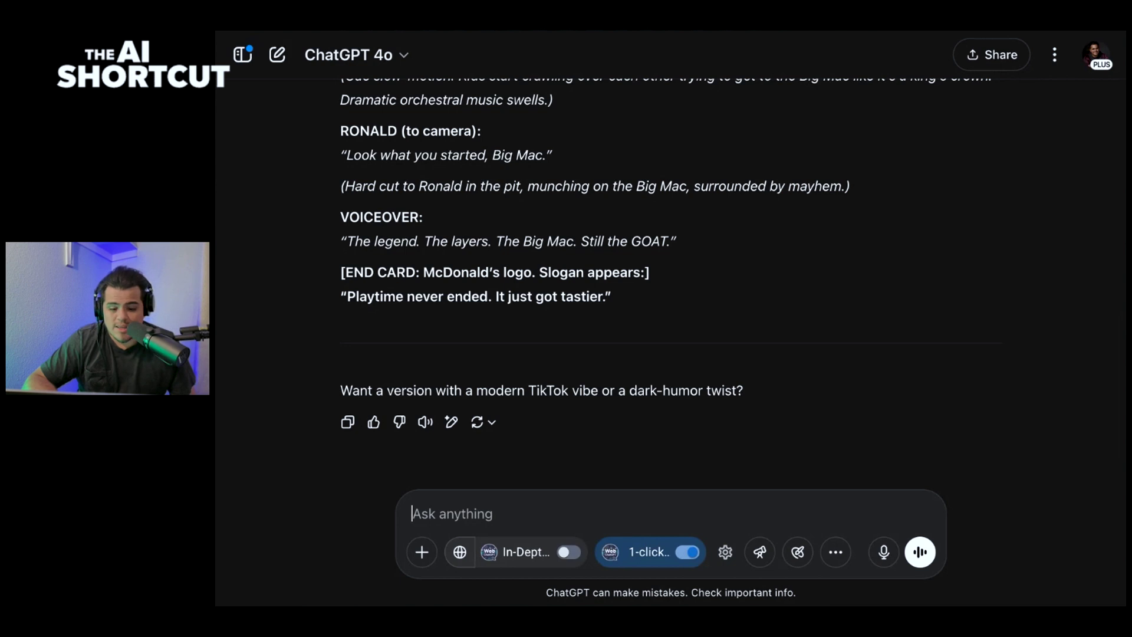
pyautogui.scroll(-3, 670, 271)
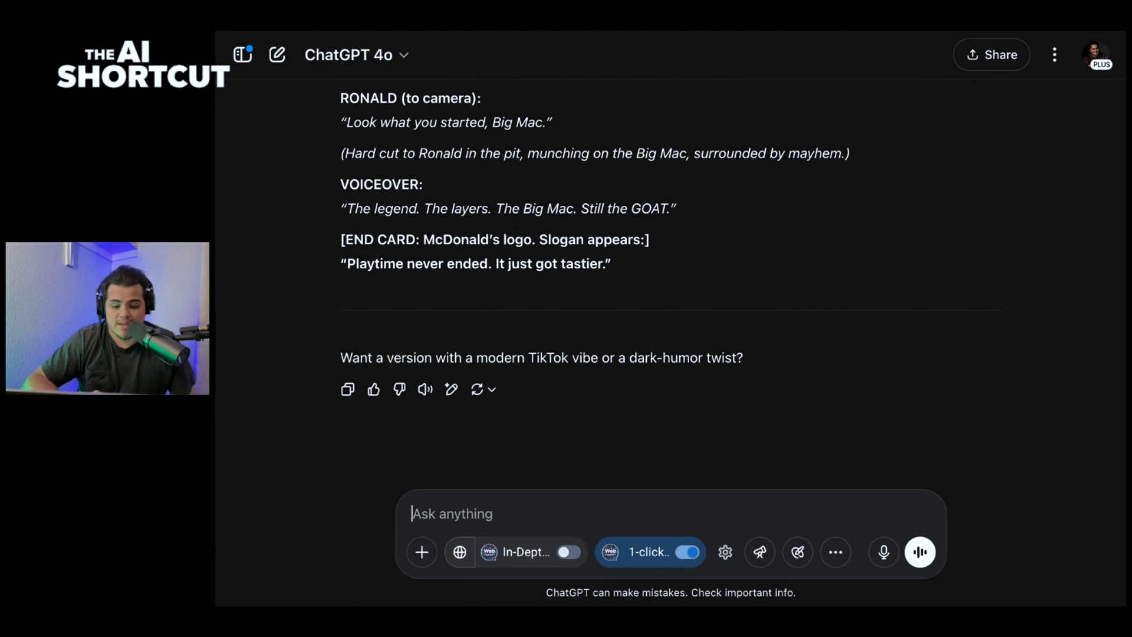
pyautogui.scroll(-1, 671, 272)
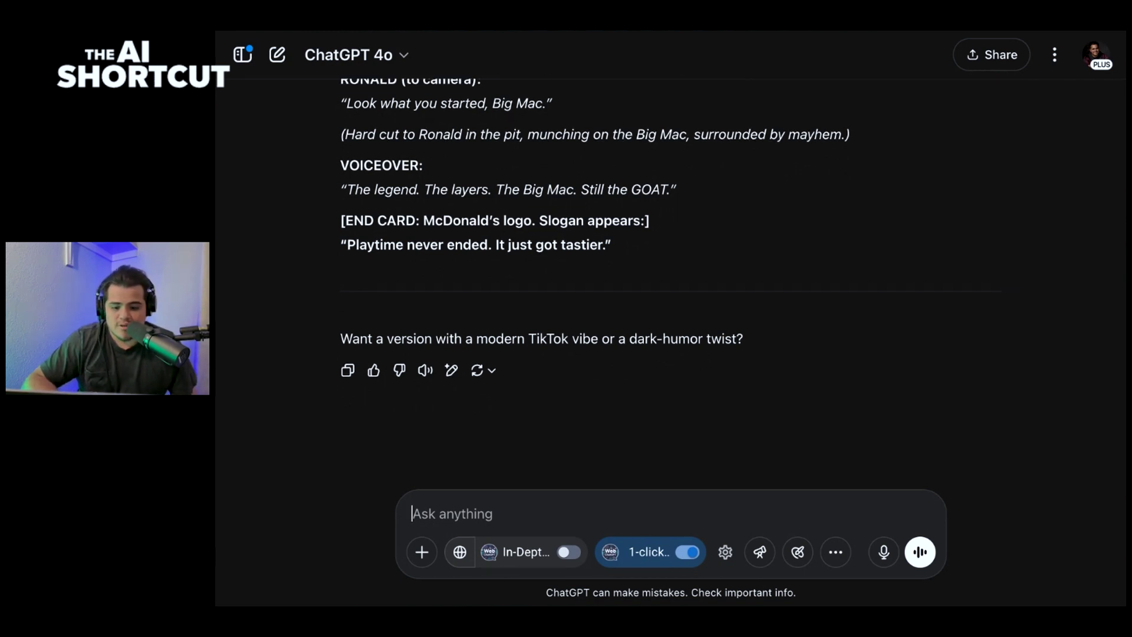
pyautogui.scroll(-1, 671, 271)
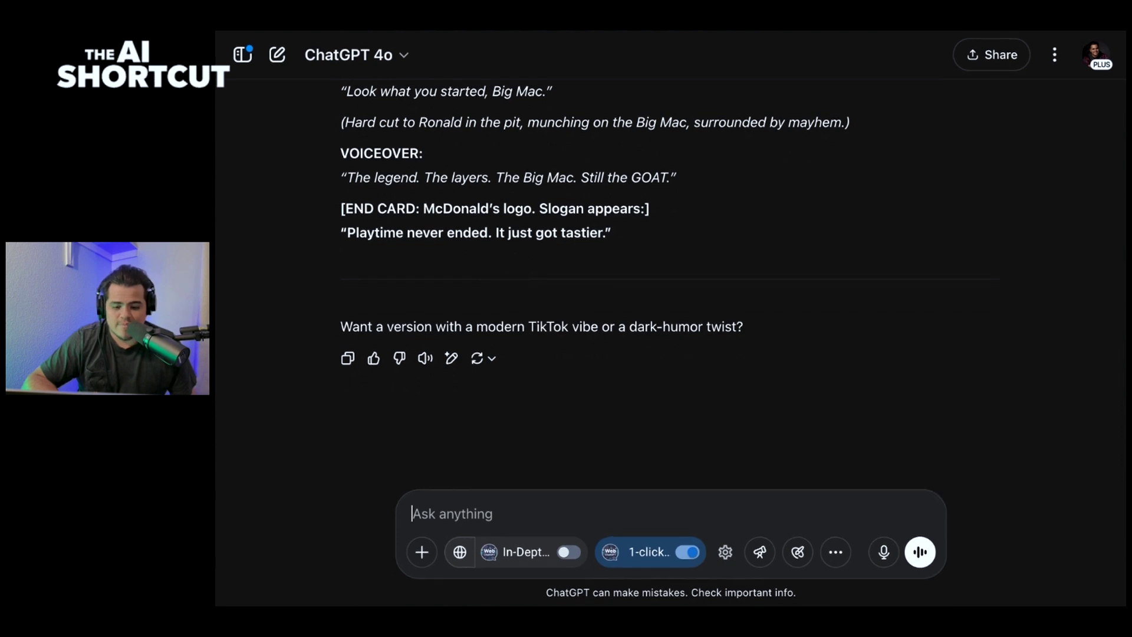
pyautogui.write('i love ')
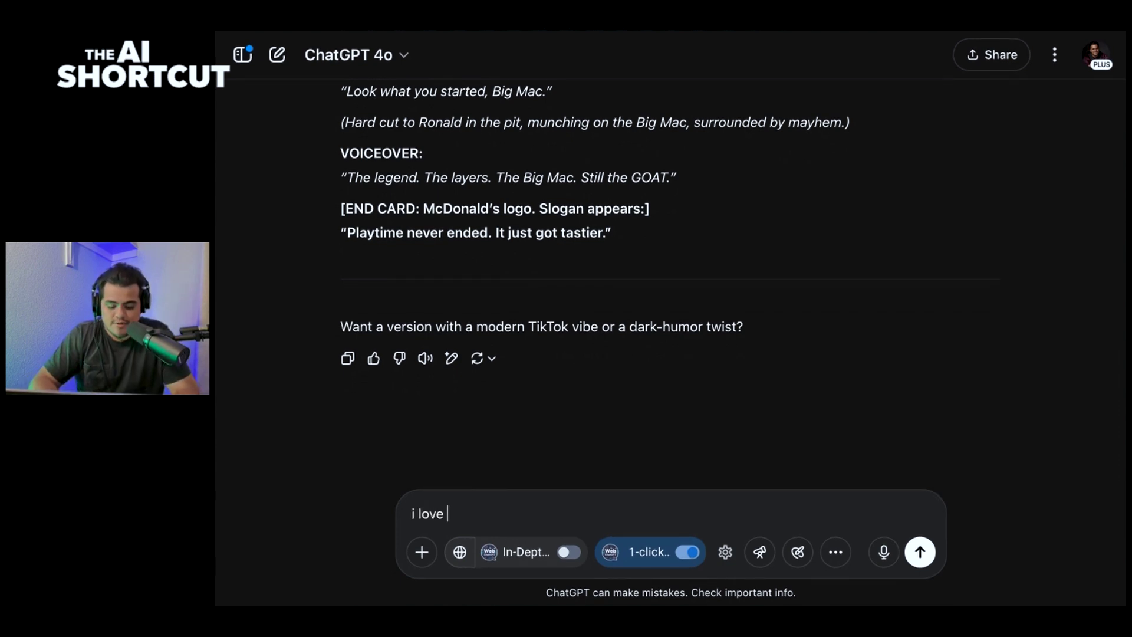
pyautogui.write('it .')
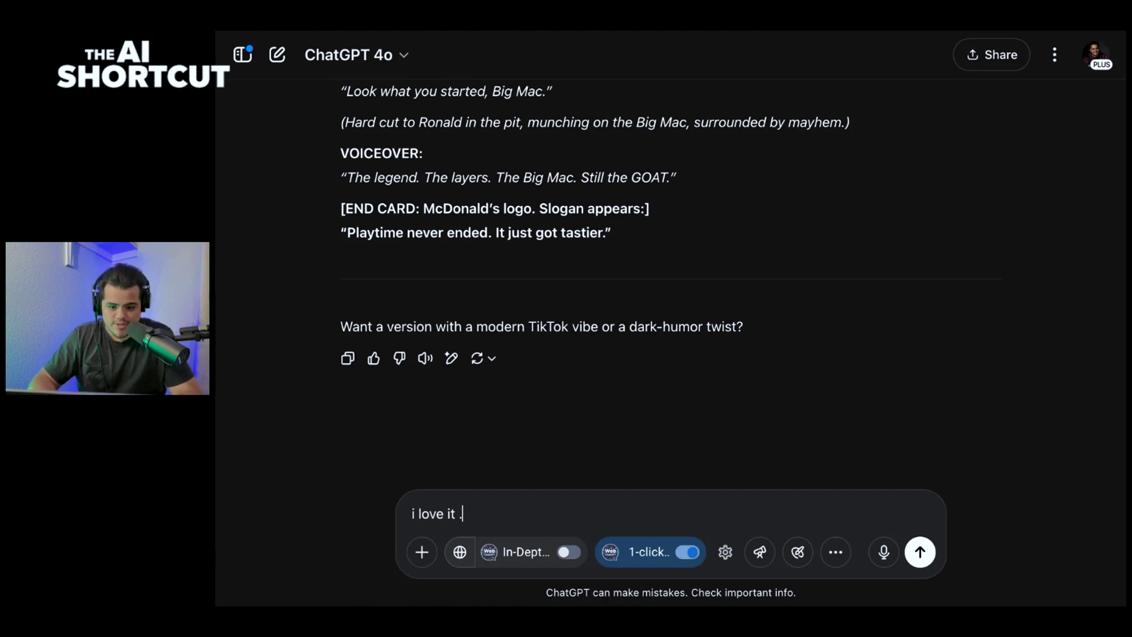
pyautogui.write('lets break this ')
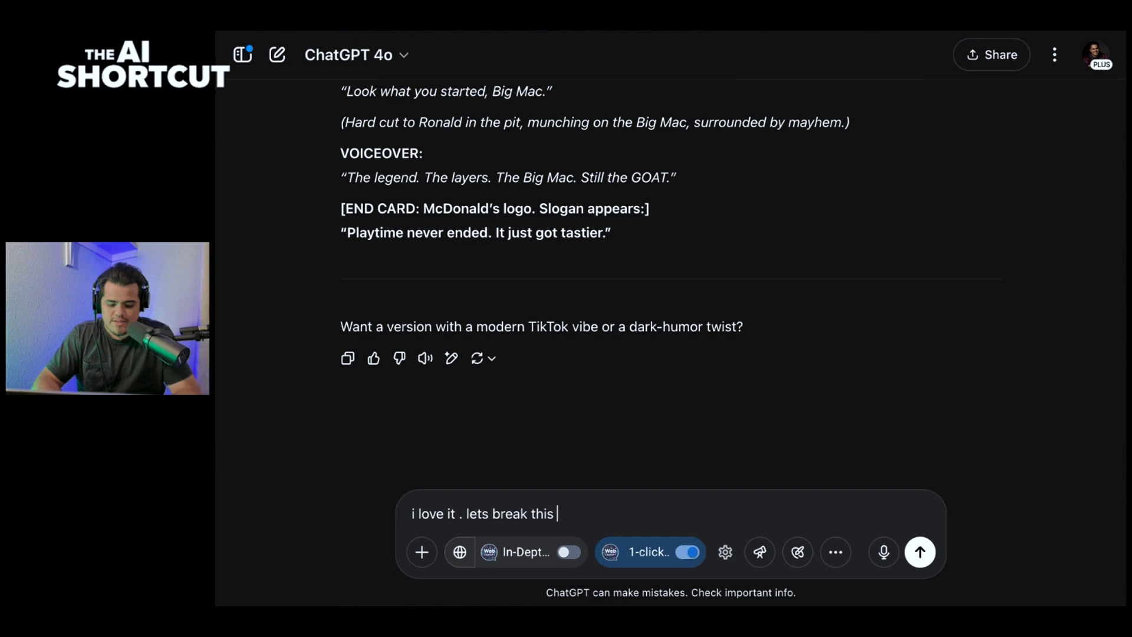
pyautogui.write('down into ')
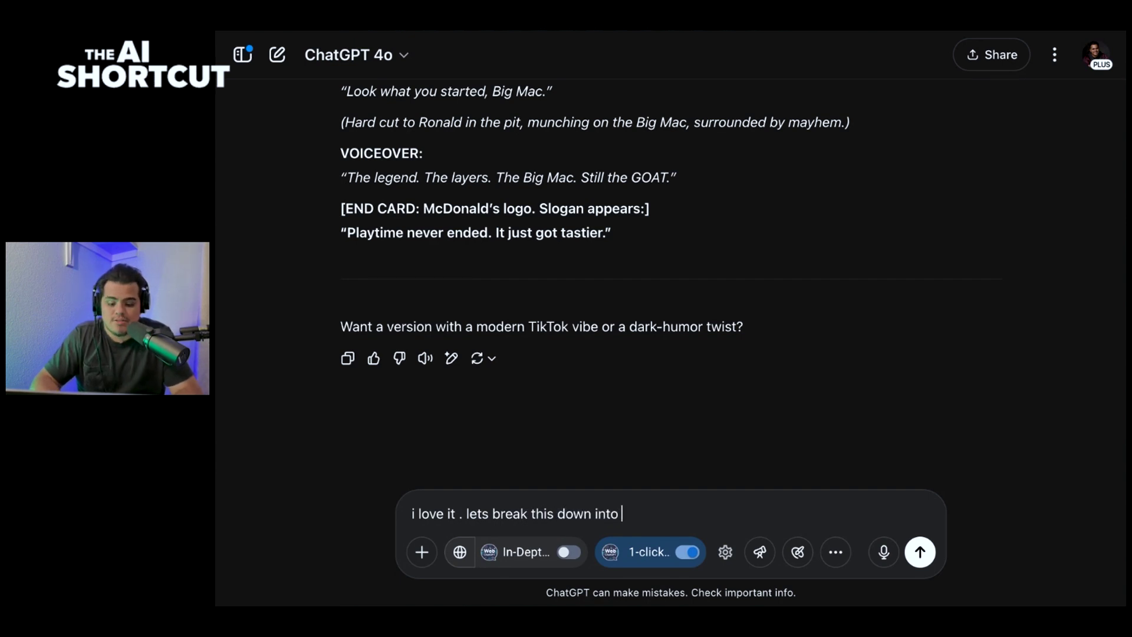
pyautogui.write('shots, scenes for a s')
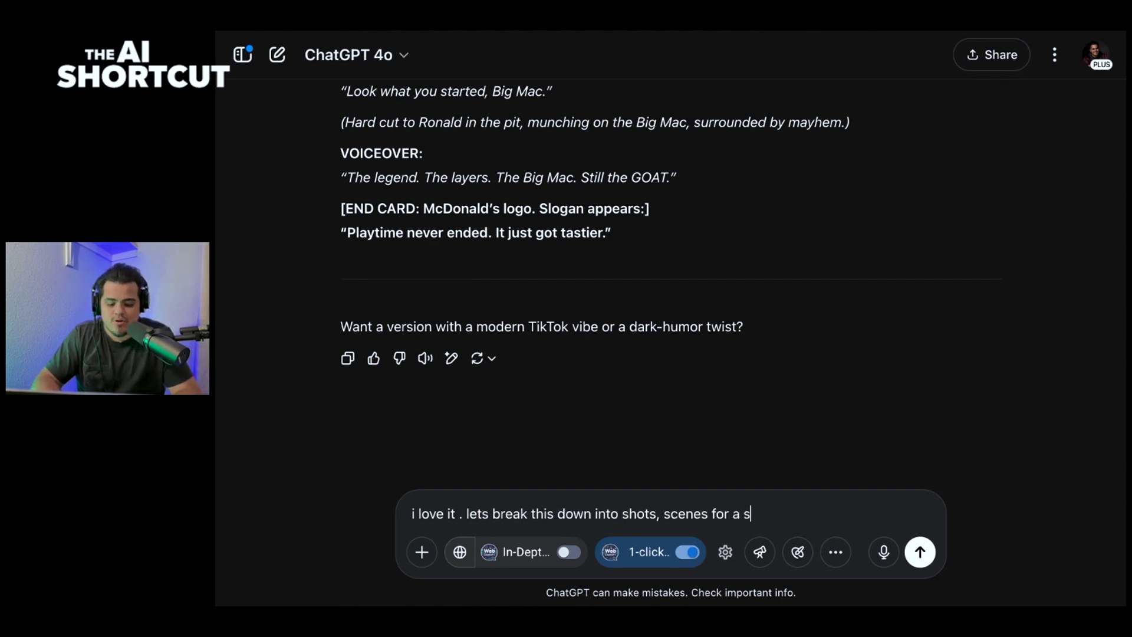
pyautogui.write('tory board that i can take the image prompts and but into ')
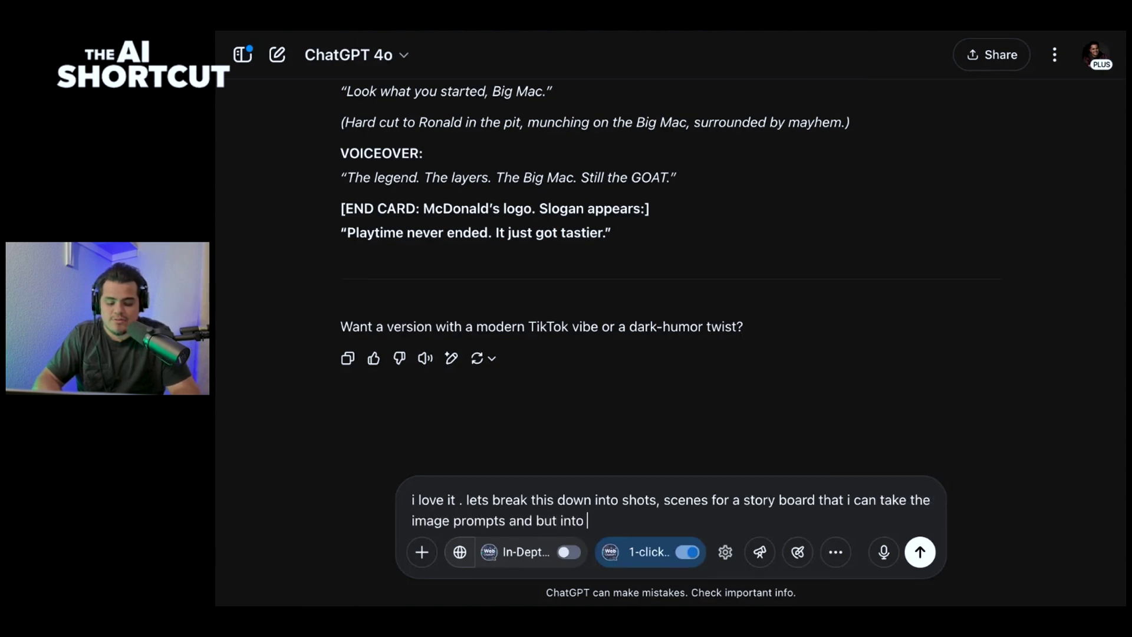
# - Complete the prompt with "krea.ai and make the images for this storyboard" and send it
pyautogui.write('krea')
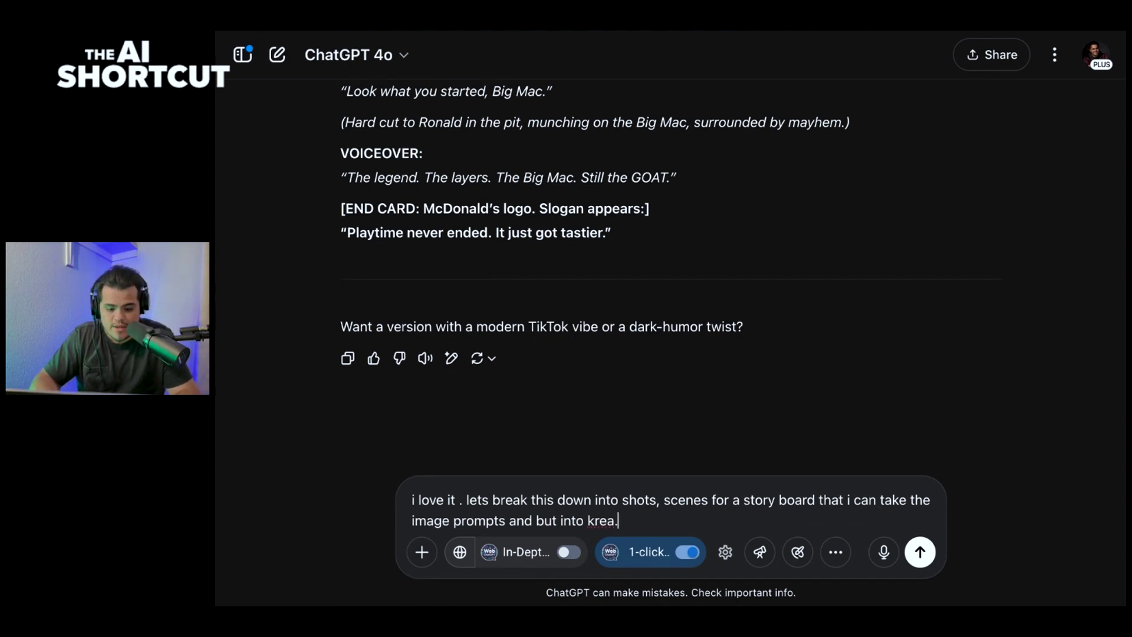
pyautogui.write('.ai and m')
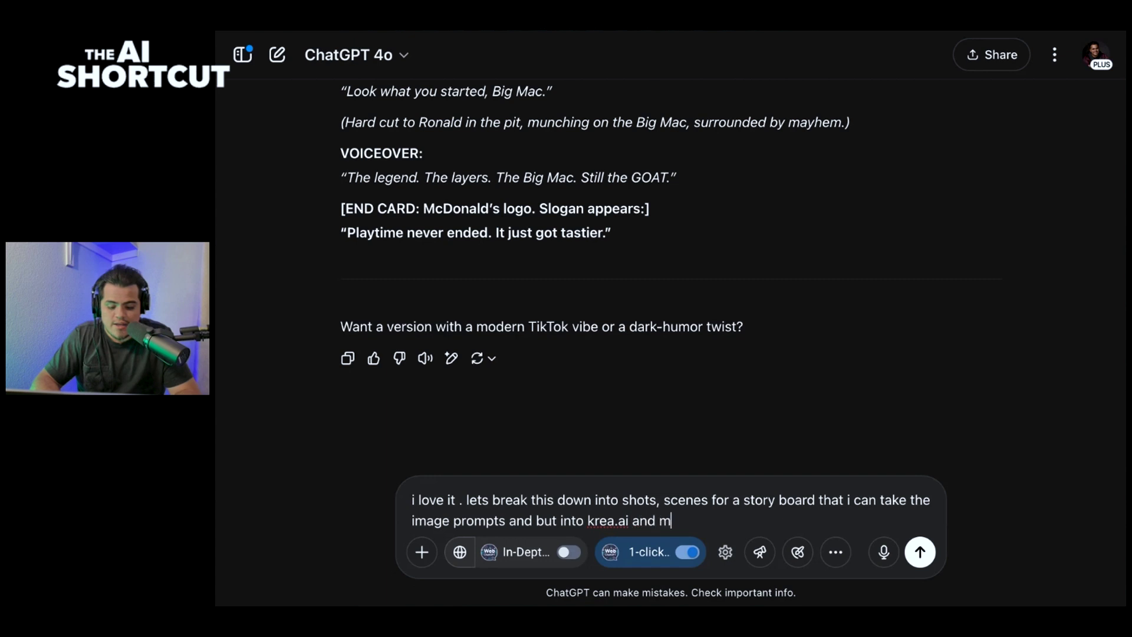
pyautogui.write('ake the images for this so')
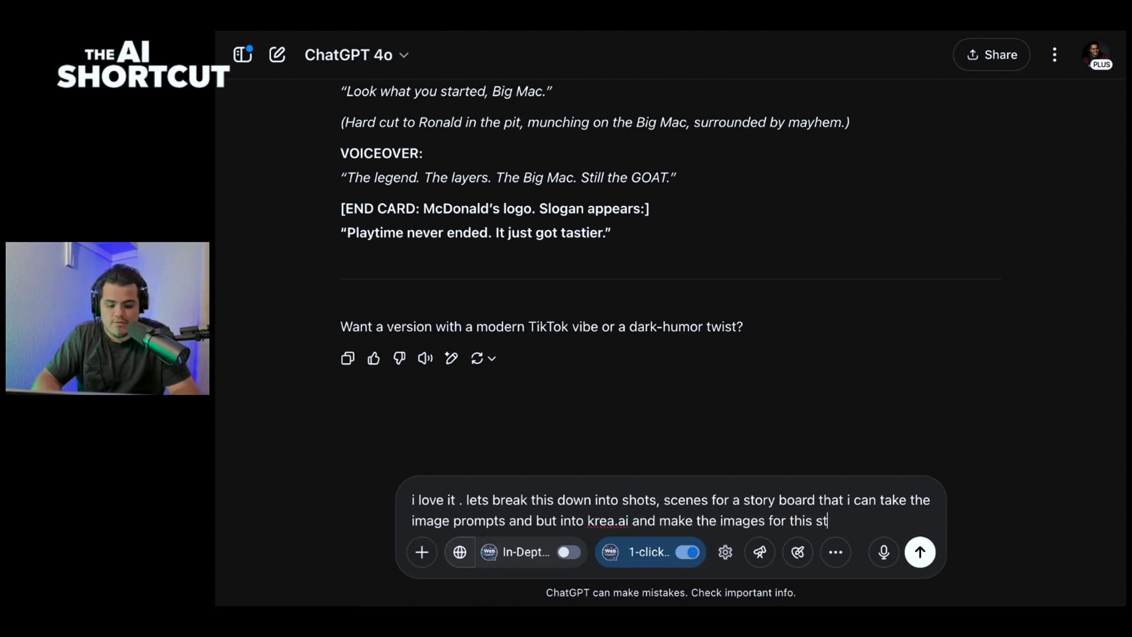
pyautogui.write('oryboard')
pyautogui.press('Return')
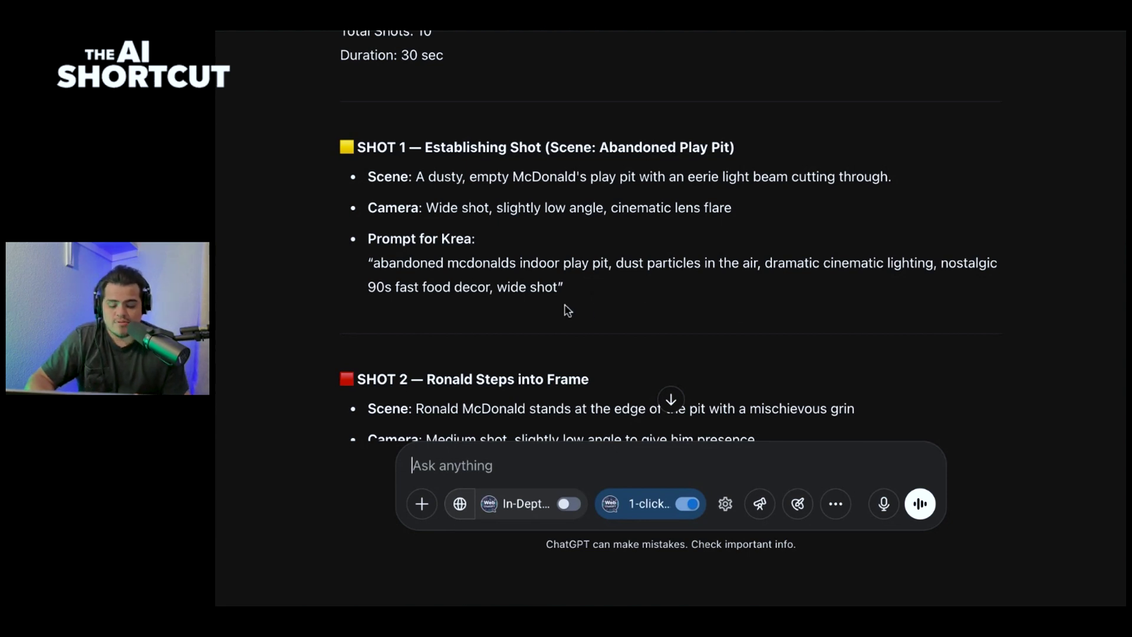
# - Copy the Krea prompt of Shot 1, the abandoned play pit establishing shot, and switch to Krea
pyautogui.moveTo(575, 293); pyautogui.dragTo(369, 259)
pyautogui.hotkey('ctrl', 'c')
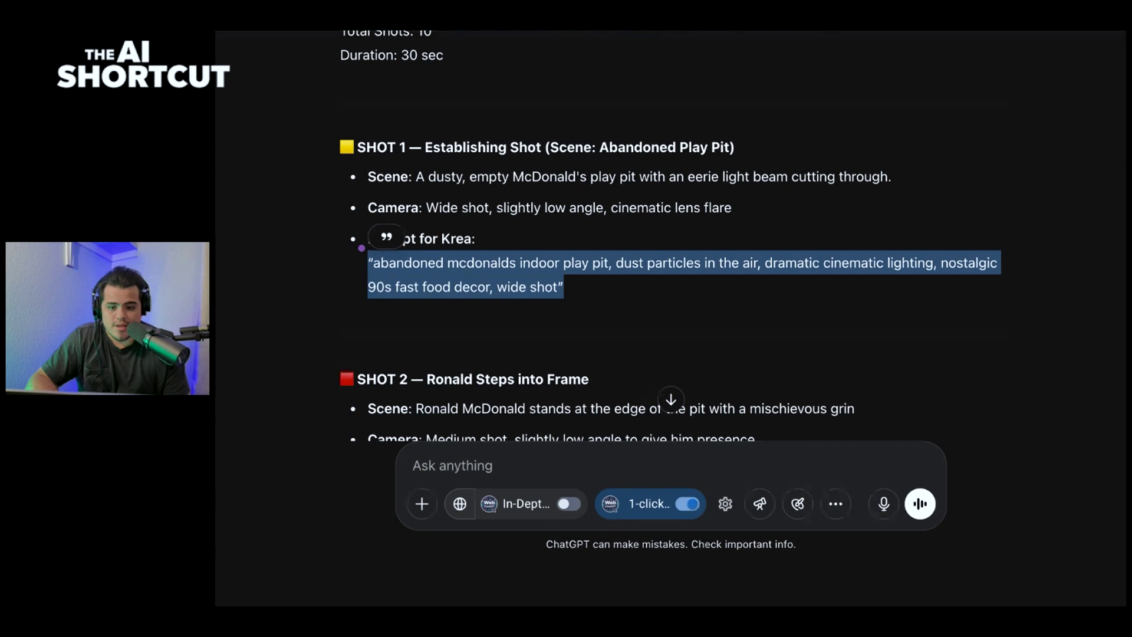
pyautogui.press('super+Tab')
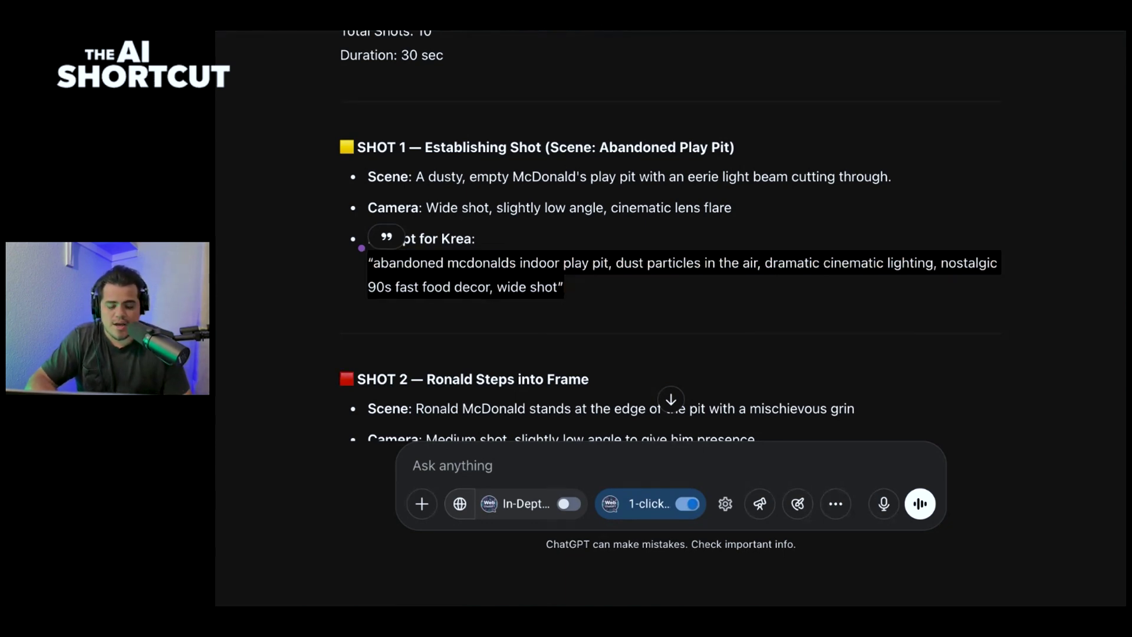
pyautogui.press('super+Tab')
# - Look over the Generate tools on the home page, and open the Image tool with the copied Shot 1 prompt pasted in
pyautogui.scroll(-4, 910, 96)
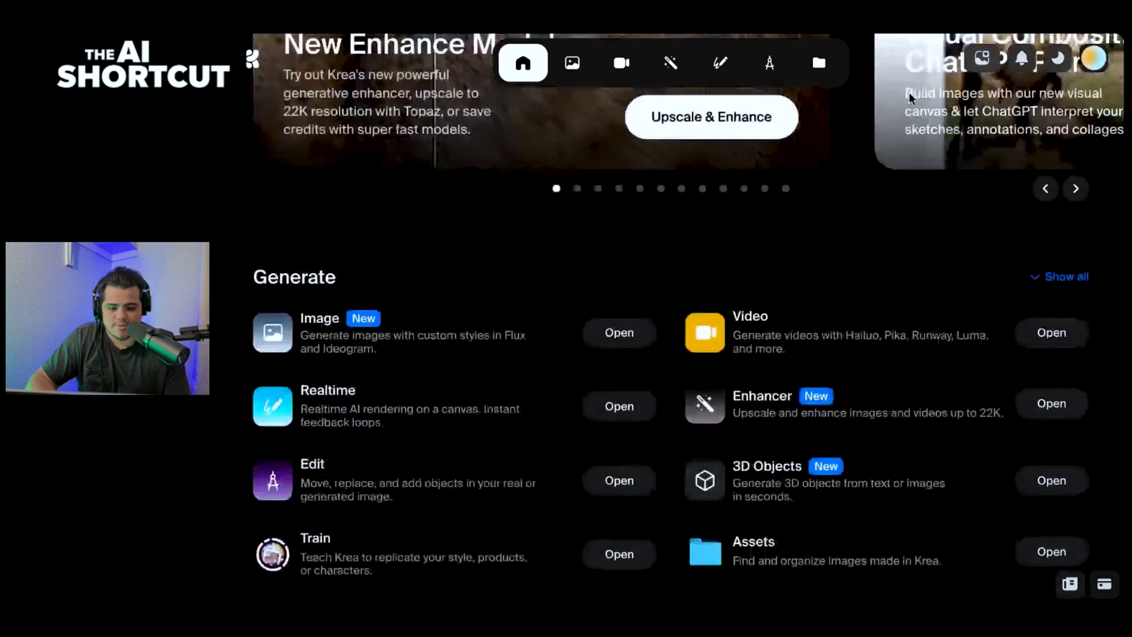
pyautogui.scroll(-2, 908, 92)
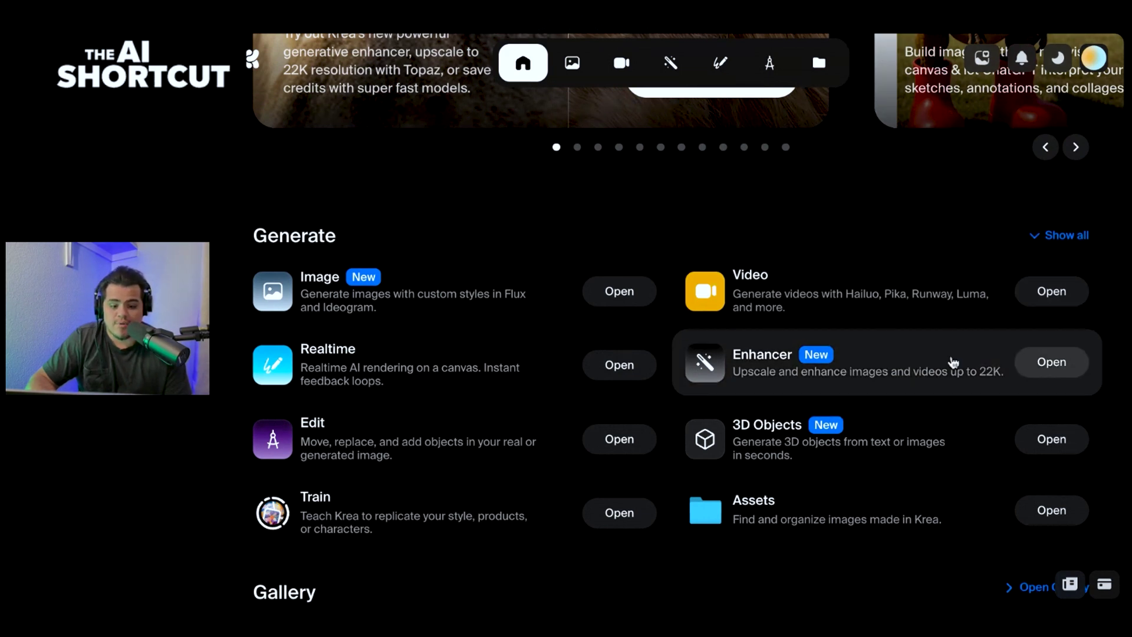
pyautogui.scroll(-1, 950, 291)
pyautogui.scroll(-3, 947, 286)
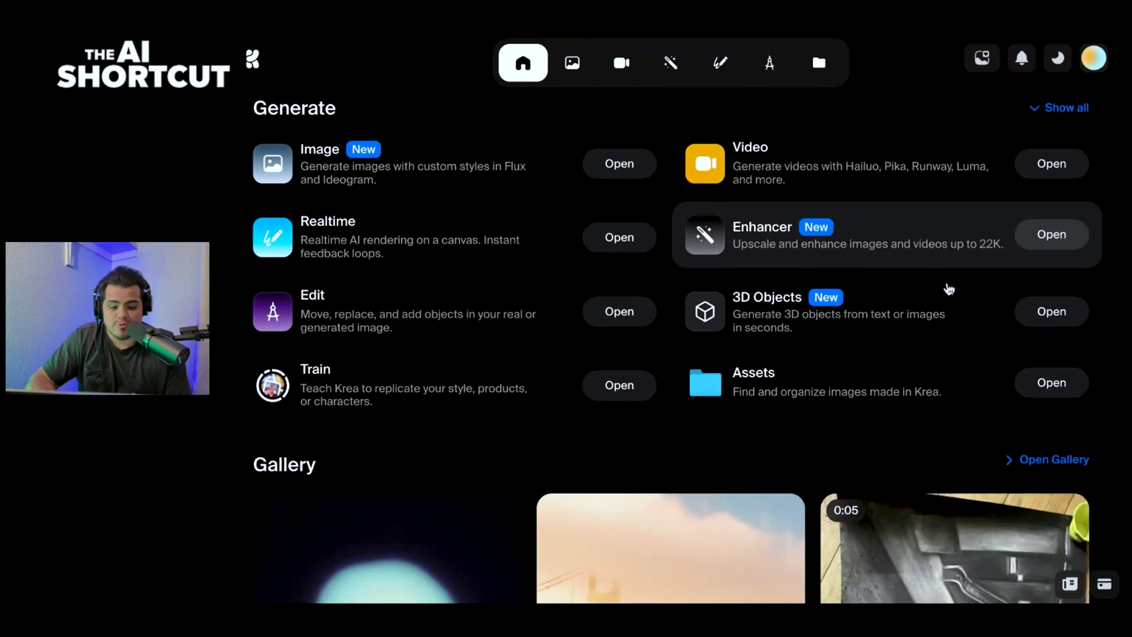
pyautogui.scroll(8, 770, 112)
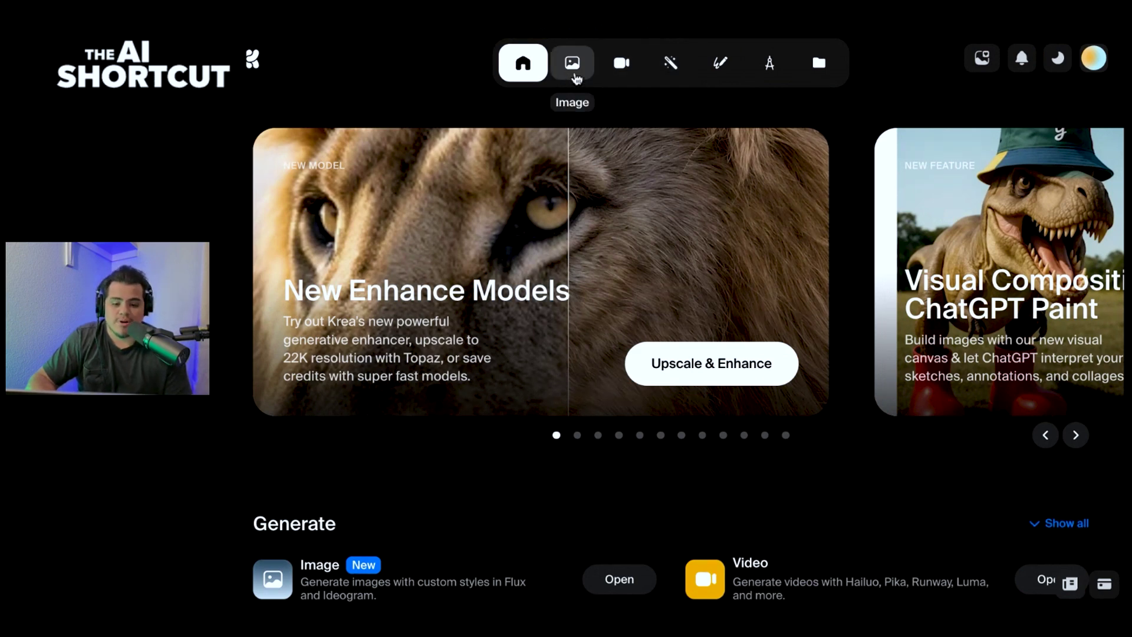
pyautogui.click(572, 63)
pyautogui.hotkey('ctrl', 'v')
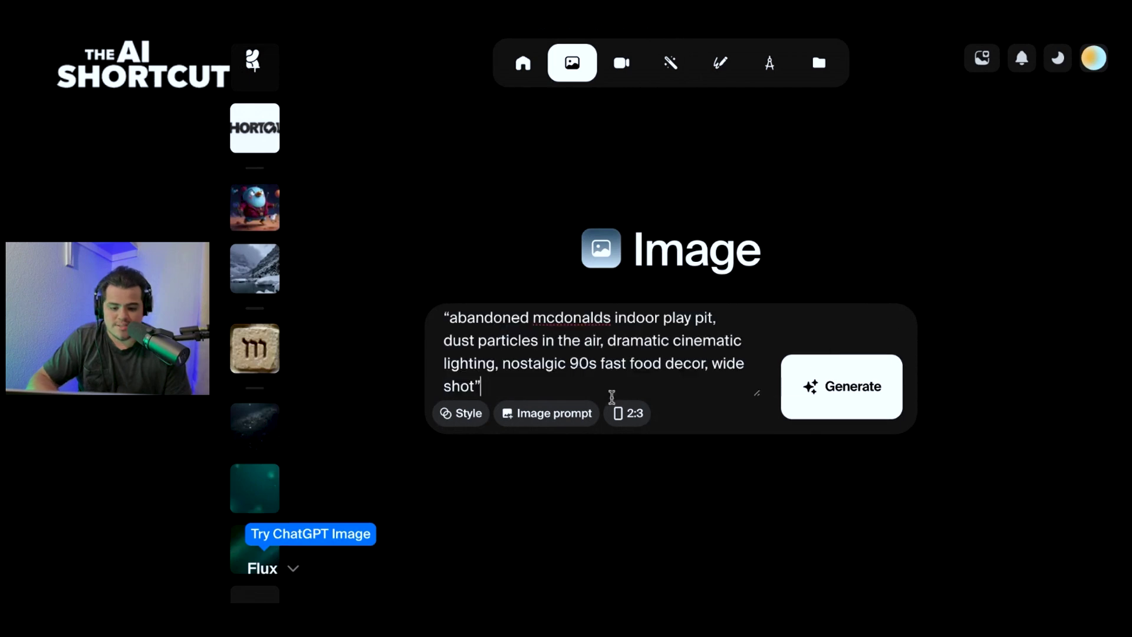
# - Set the image aspect ratio to 16:9 and generate several batches of images from the Shot 1 prompt
pyautogui.moveTo(637, 422)
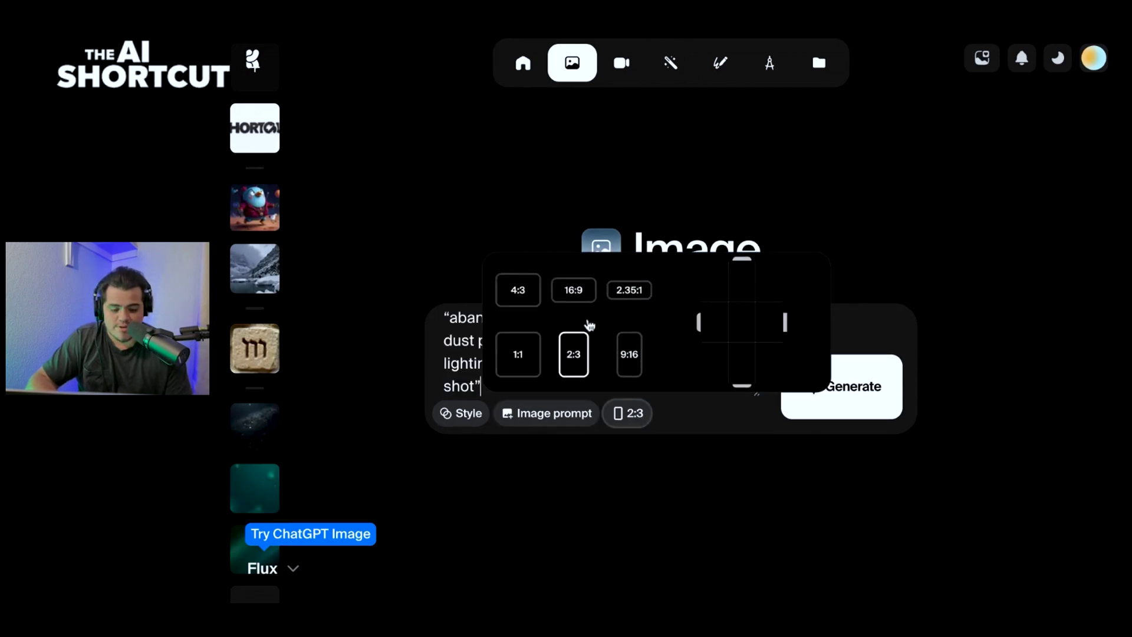
pyautogui.click(574, 290)
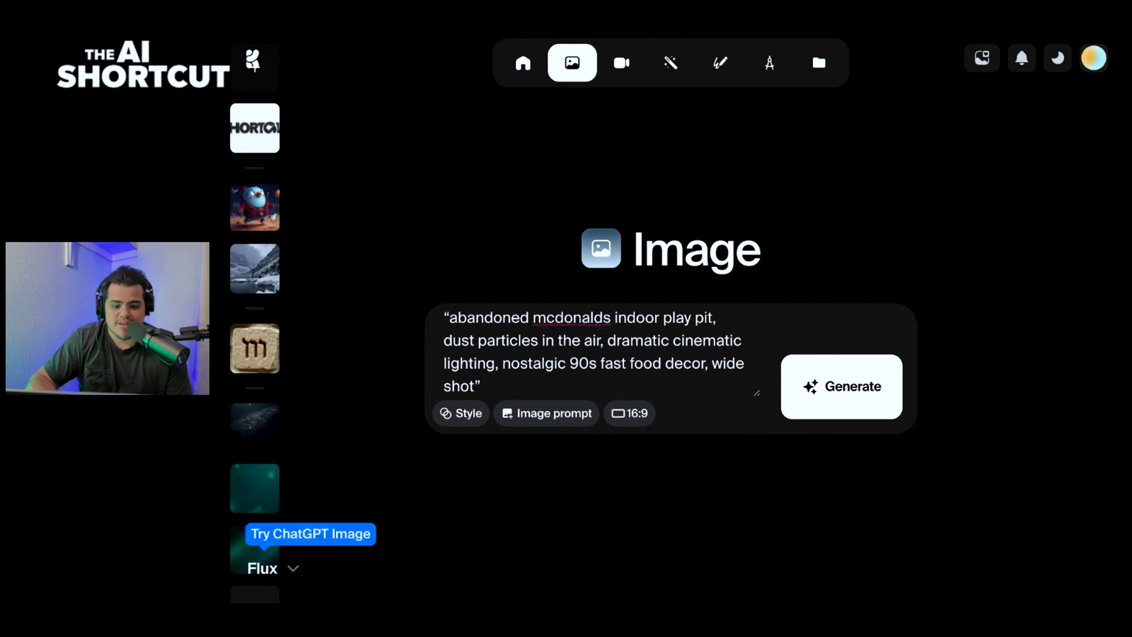
pyautogui.click(844, 409)
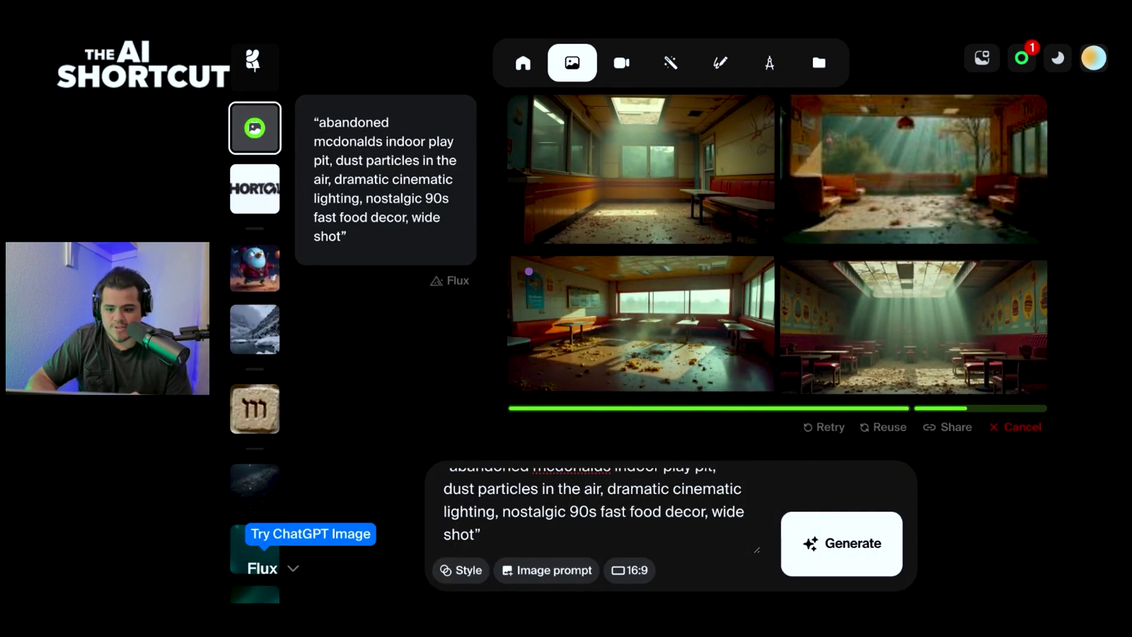
pyautogui.click(797, 555)
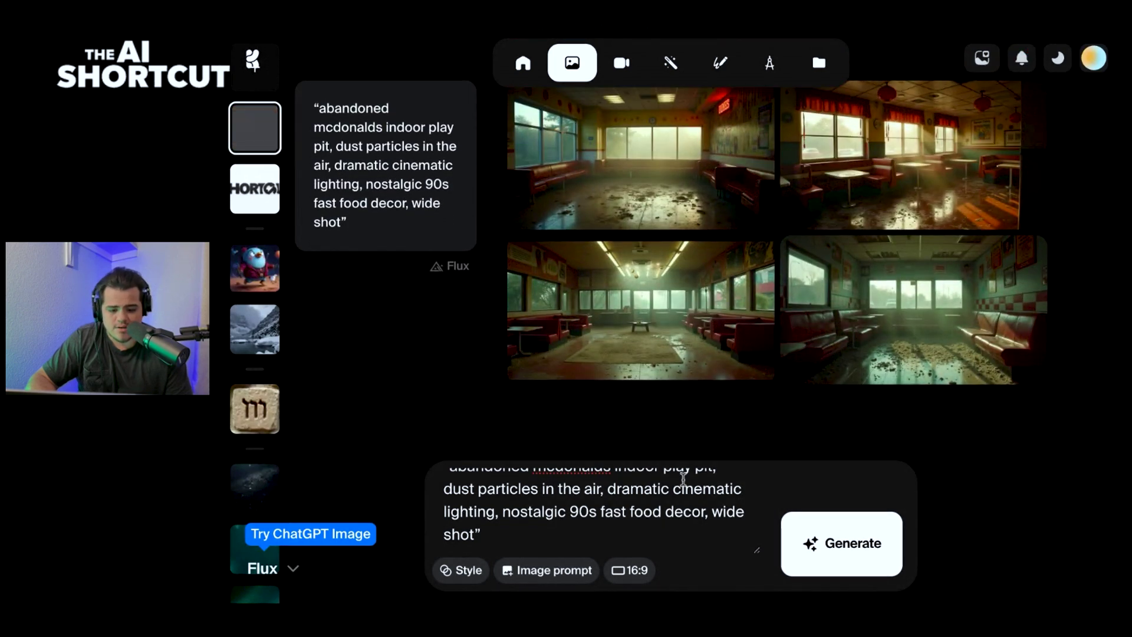
pyautogui.scroll(1, 659, 521)
pyautogui.press('Return')
# - Insert "ball pit, slide and kids playground" into the image prompt after "indoor play pit,"
pyautogui.scroll(2, 619, 480)
pyautogui.click(603, 486)
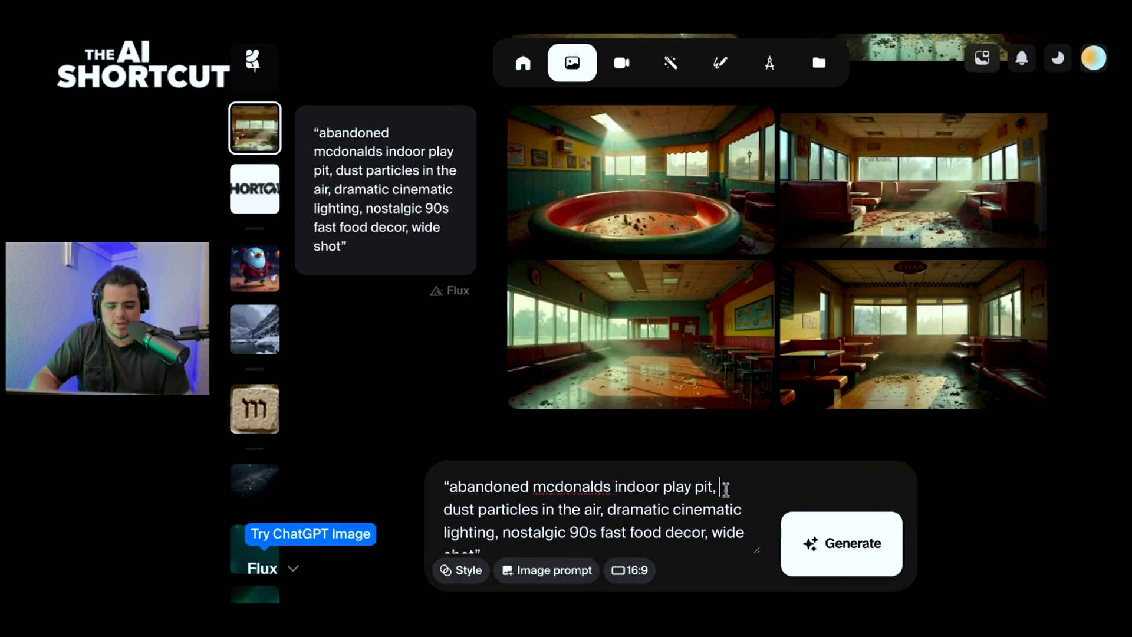
pyautogui.click(725, 488)
pyautogui.write('ball pit, ')
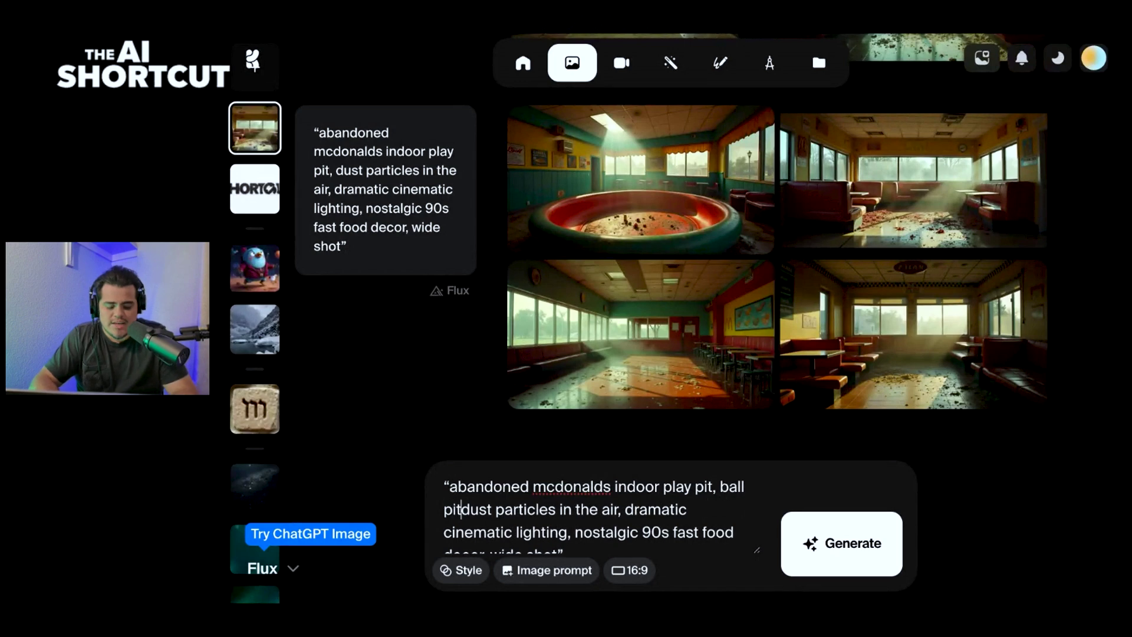
pyautogui.write('slide and ')
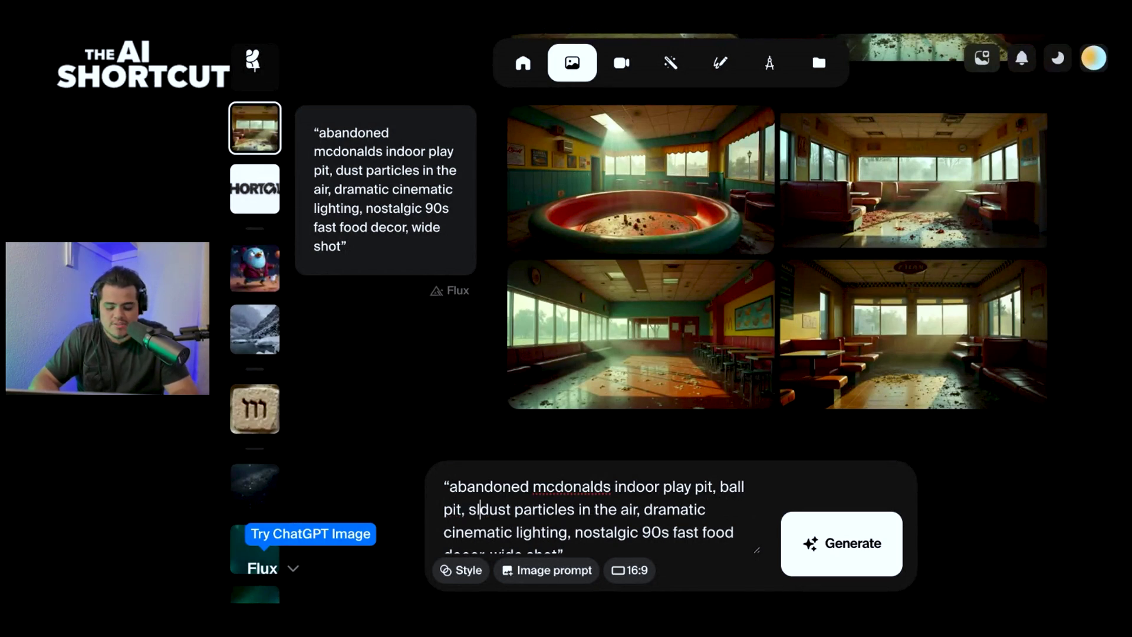
pyautogui.write('kids play')
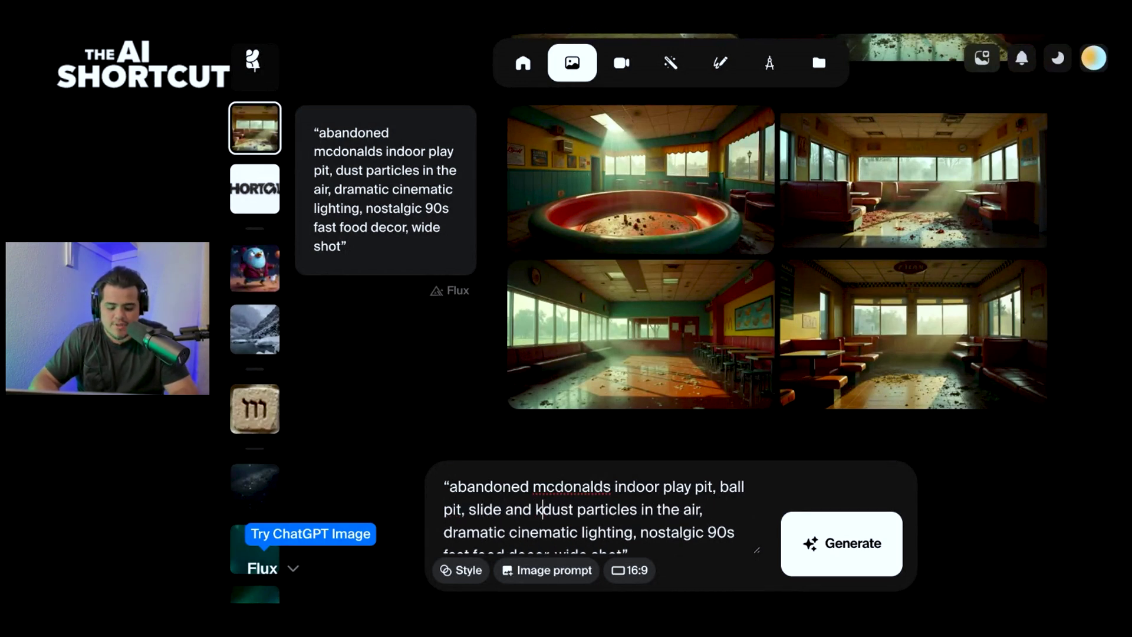
pyautogui.write('ground dust parti')
pyautogui.press('BackSpace')
pyautogui.press('BackSpace')
pyautogui.press('BackSpace')
pyautogui.press('BackSpace')
pyautogui.write('nd ')
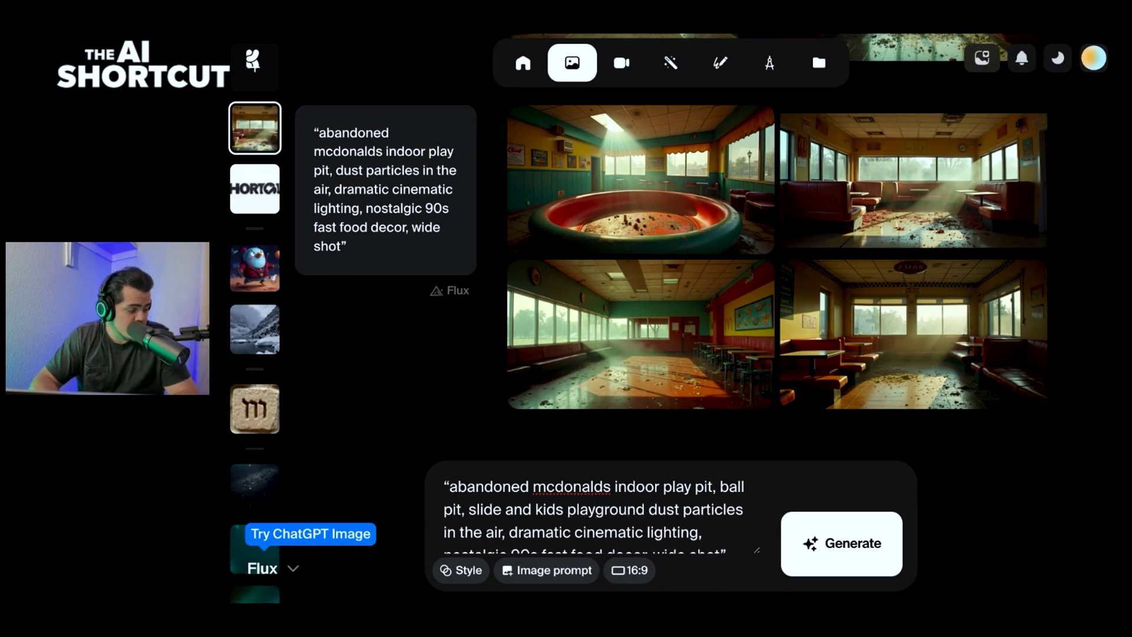
# - Add "in the mcdonalds," after "kids playground" in the prompt and generate new images
pyautogui.write('in the mcdolads')
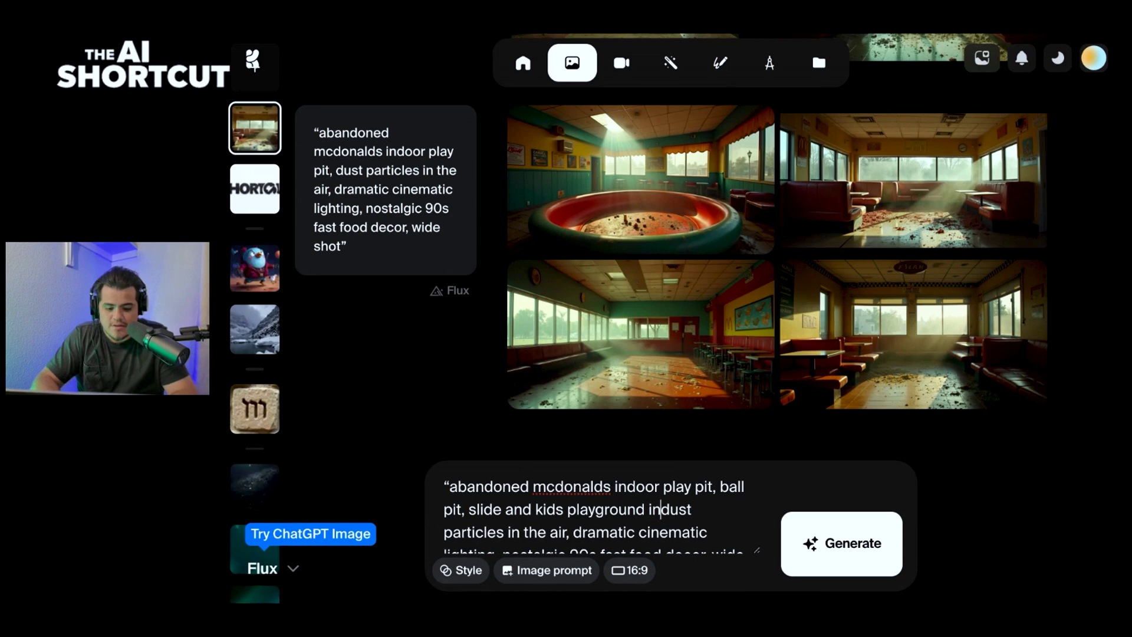
pyautogui.press('BackSpace')
pyautogui.press('BackSpace')
pyautogui.press('BackSpace')
pyautogui.press('BackSpace')
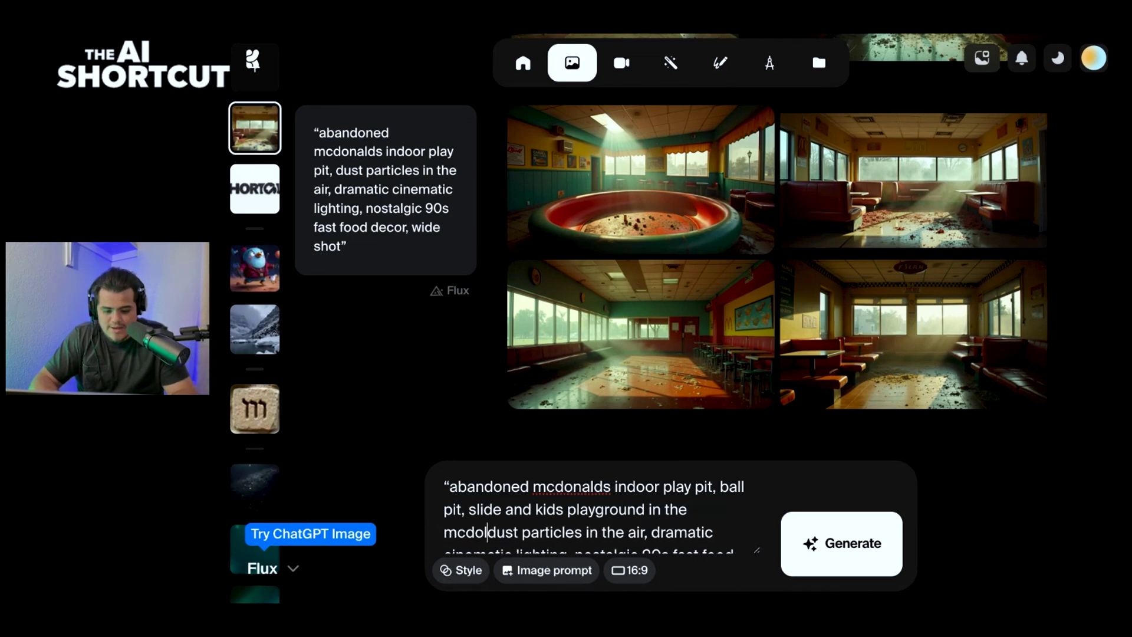
pyautogui.write('nalds,')
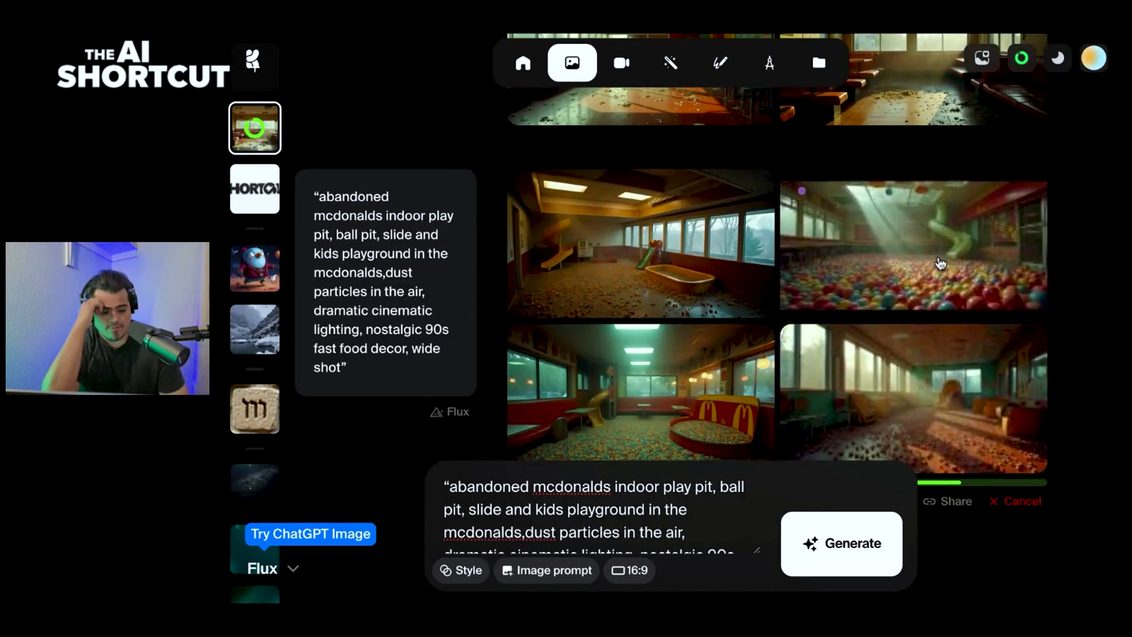
# - Open the generated image of the colourful ball pit with the green spiral slide in a larger view
pyautogui.click(935, 260)
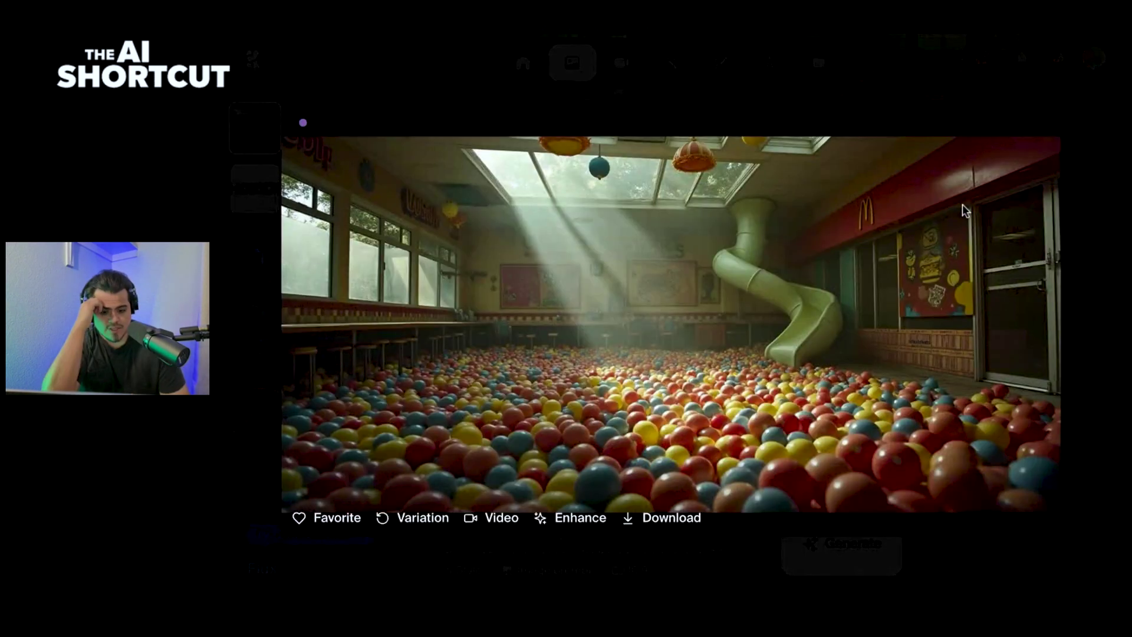
# - Send the generated ball pit image with the green spiral slide to video generation
pyautogui.click(940, 99)
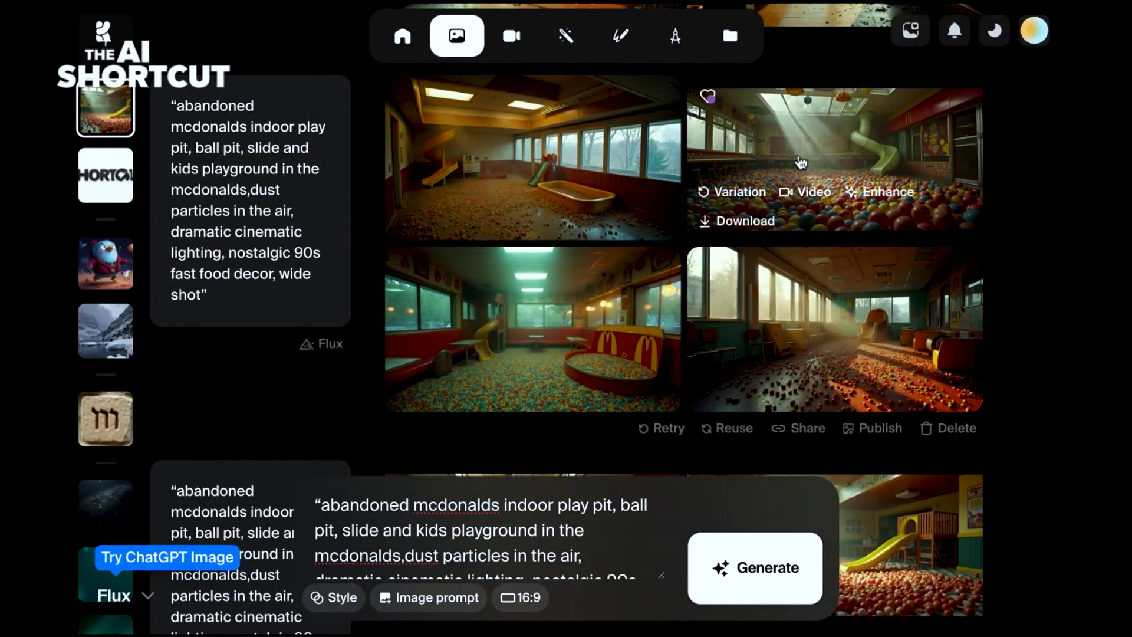
pyautogui.click(802, 164)
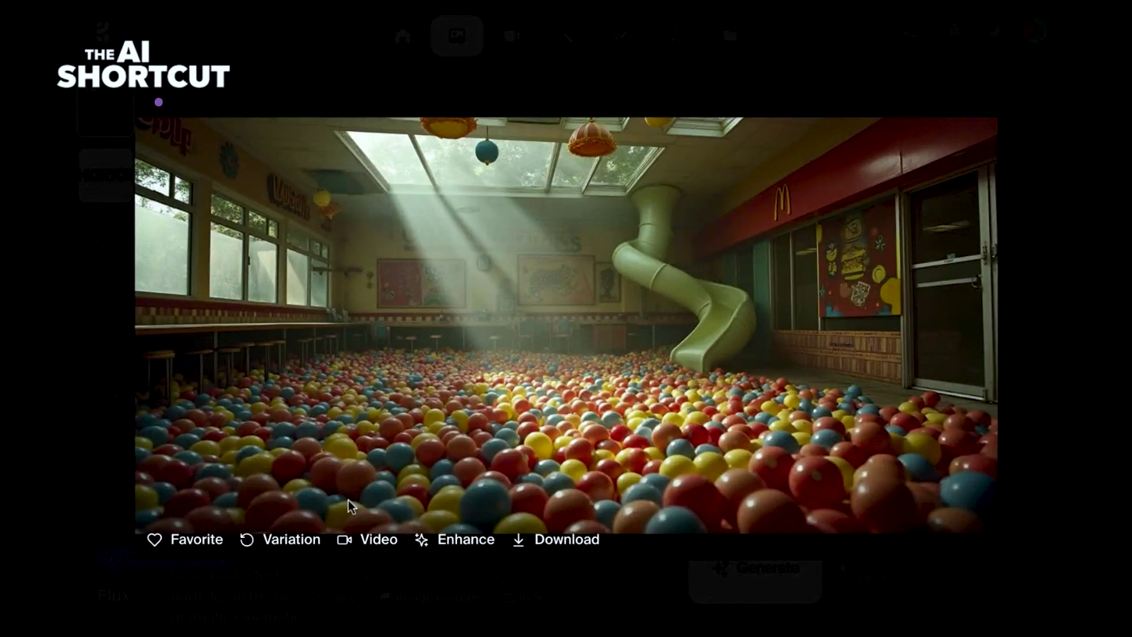
pyautogui.click(366, 539)
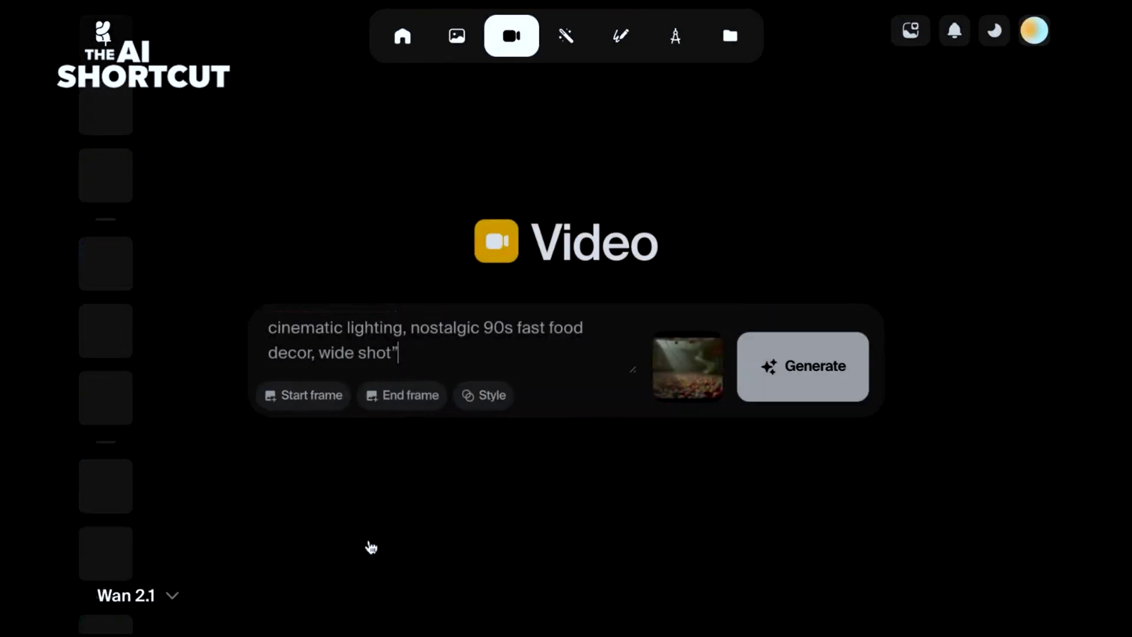
# - Append ", slow pan to the right" to the end of the video prompt
pyautogui.click(155, 584)
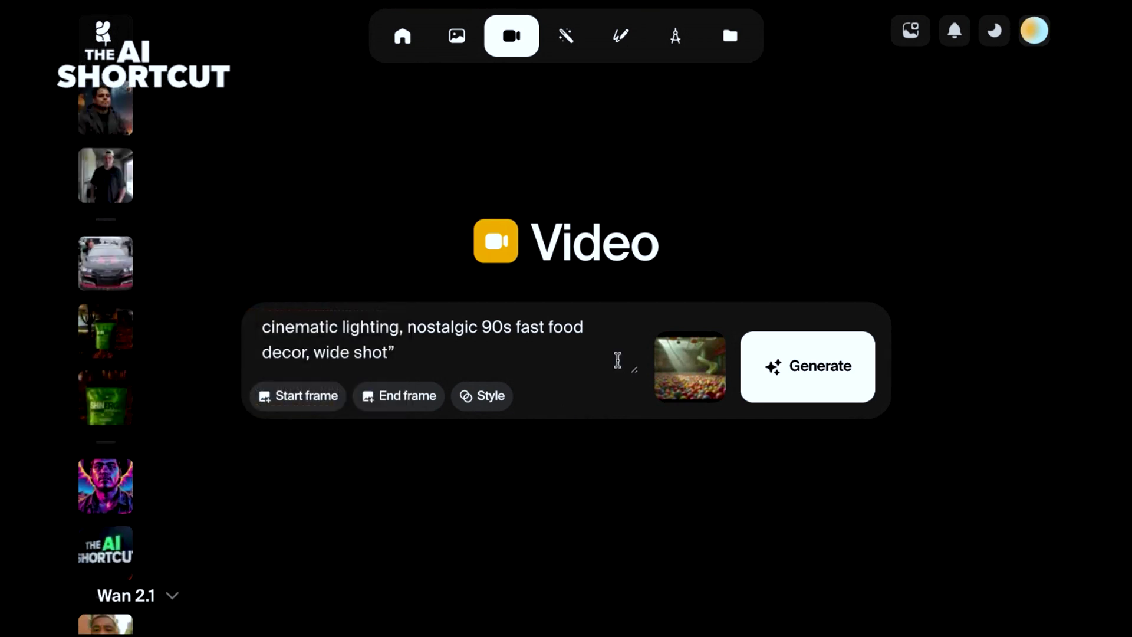
pyautogui.scroll(2, 422, 360)
pyautogui.scroll(1, 422, 360)
pyautogui.scroll(-2, 422, 360)
pyautogui.write(',')
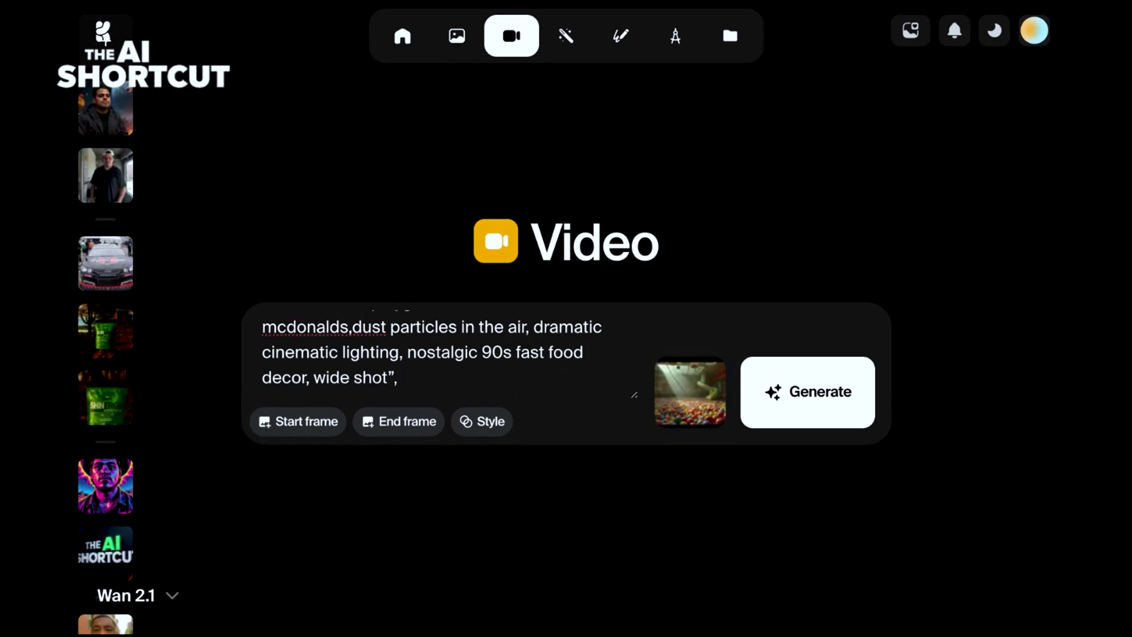
pyautogui.scroll(3, 442, 354)
pyautogui.scroll(-3, 442, 353)
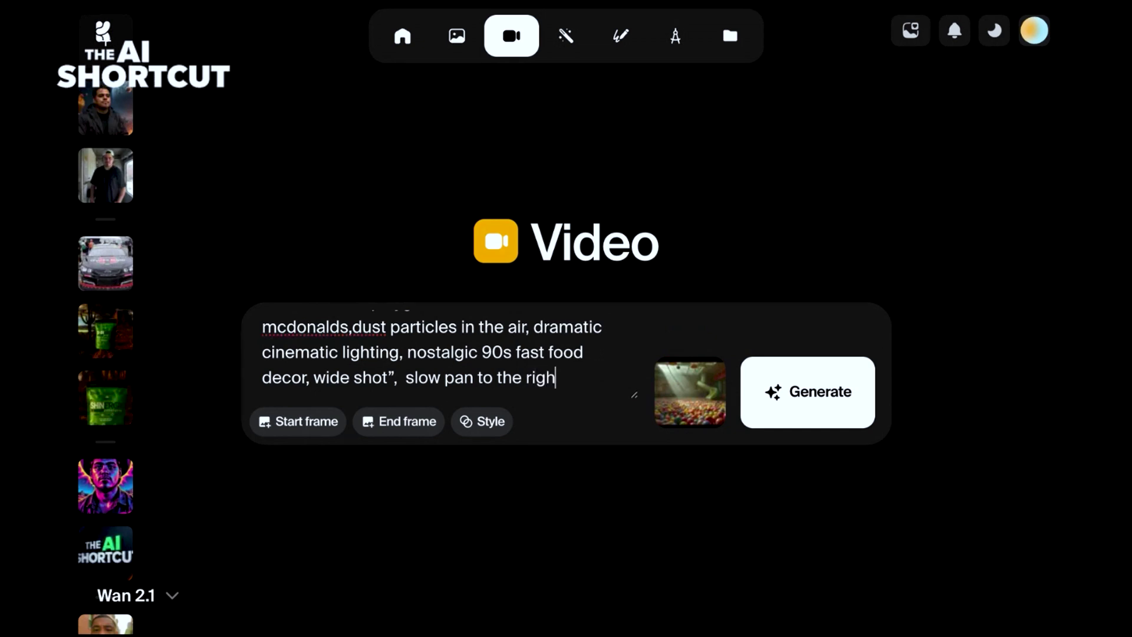
# - Browse the video models, choose Veo 2 and generate the ball pit video
pyautogui.click(135, 594)
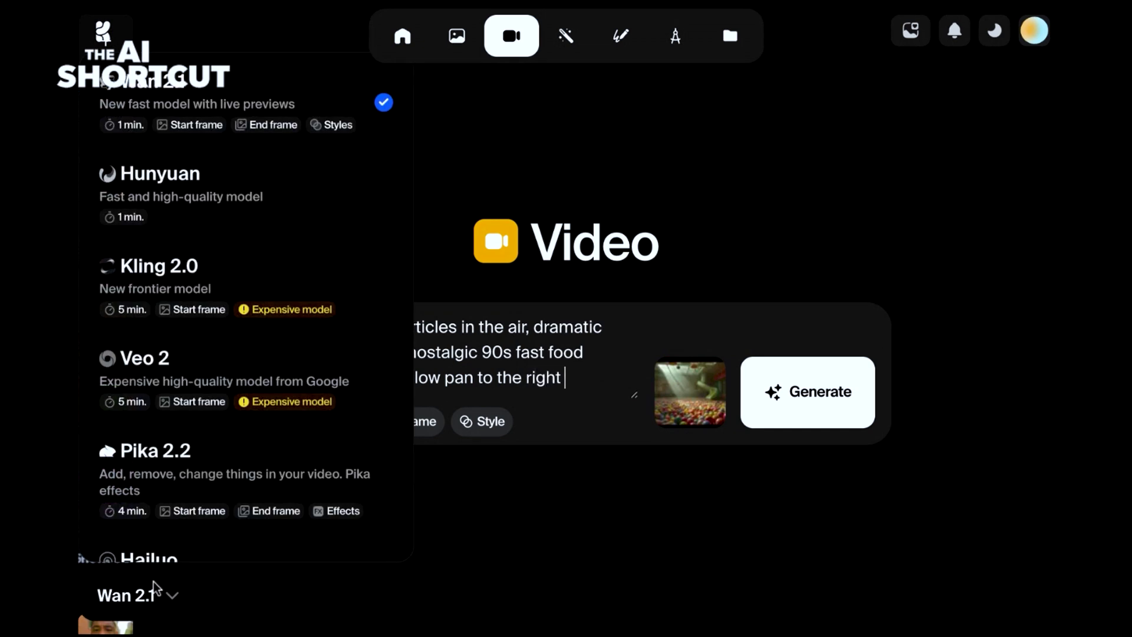
pyautogui.scroll(-1, 222, 298)
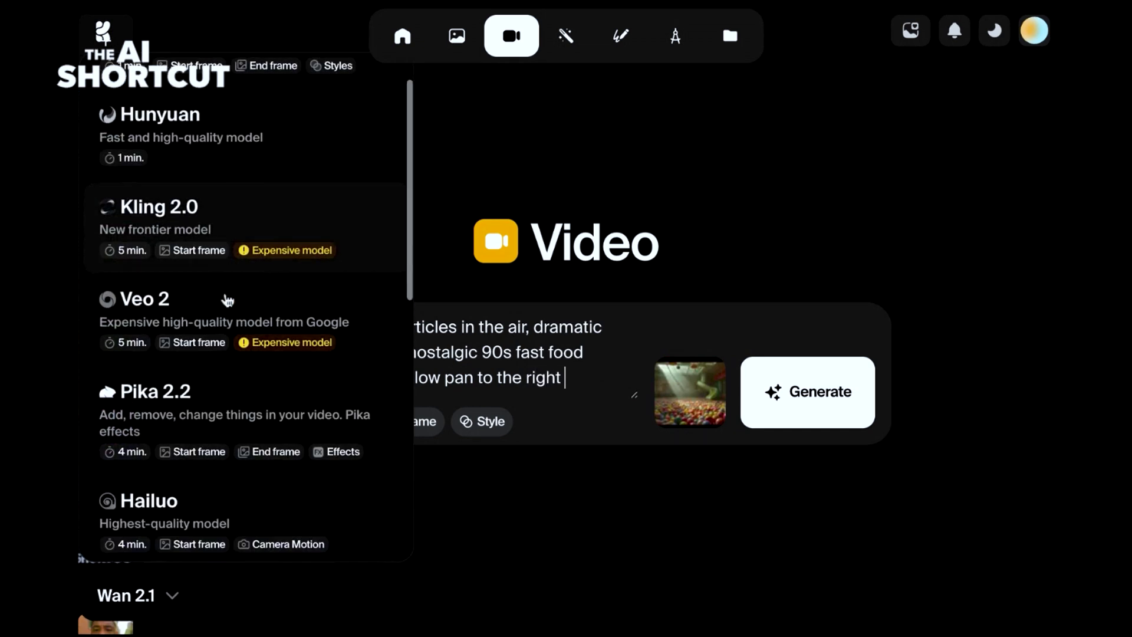
pyautogui.scroll(-3, 287, 210)
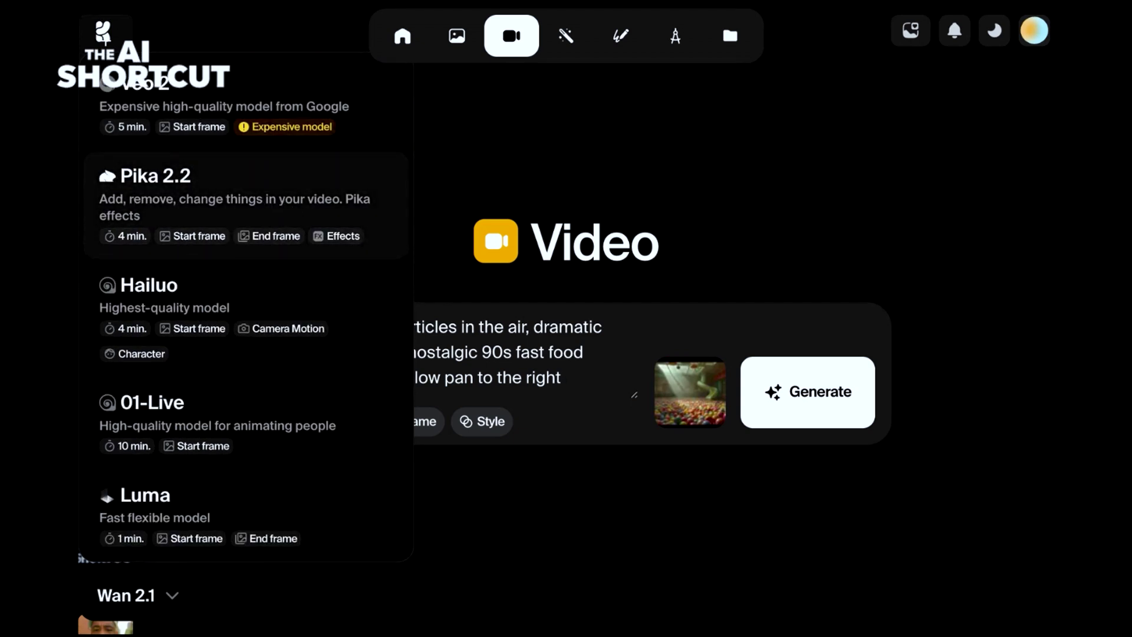
pyautogui.scroll(-4, 245, 307)
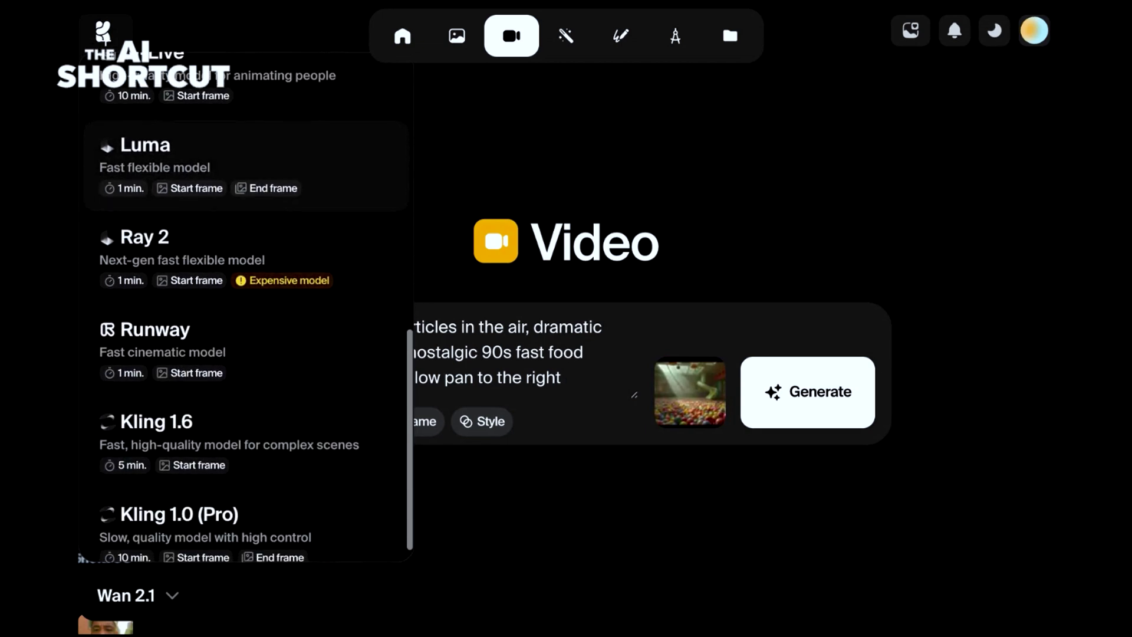
pyautogui.scroll(4, 246, 307)
pyautogui.scroll(3, 288, 268)
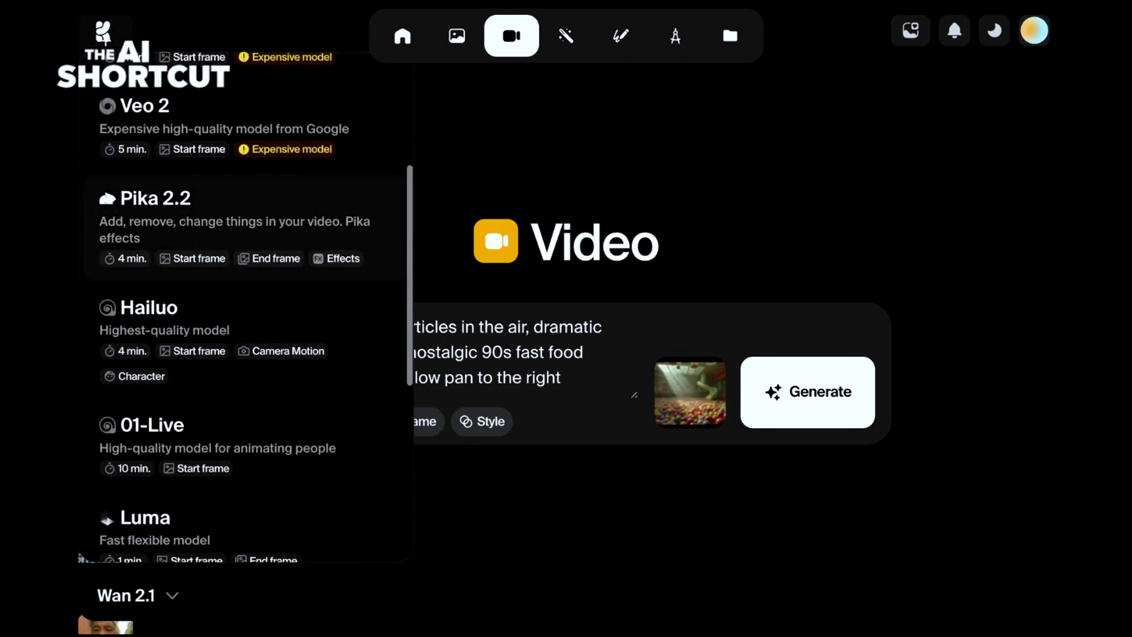
pyautogui.scroll(-4, 301, 373)
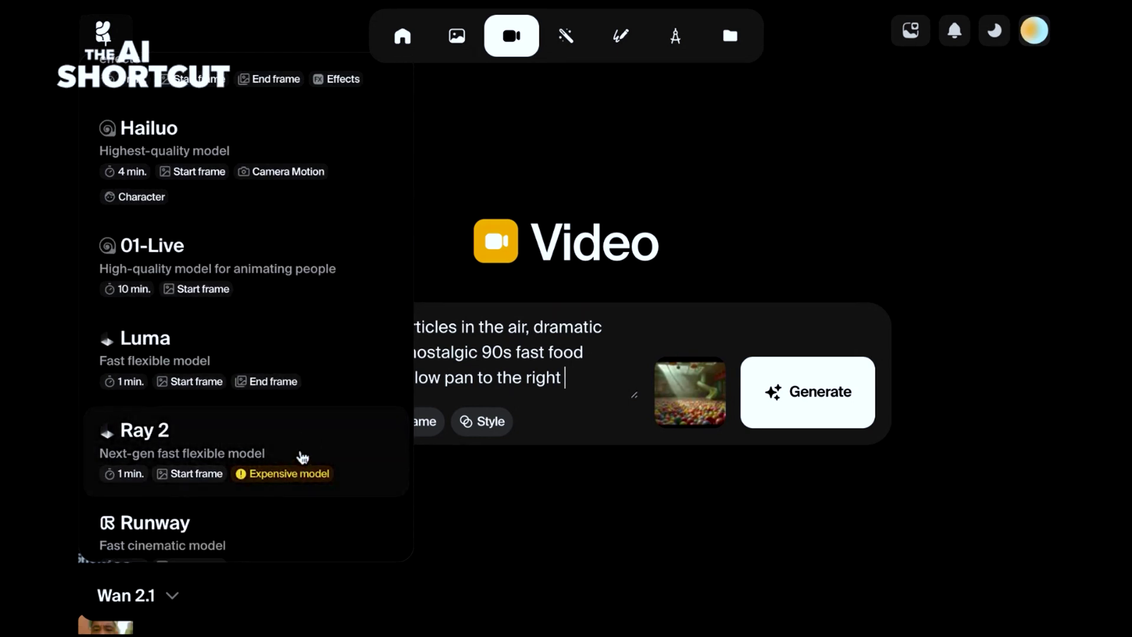
pyautogui.scroll(-2, 299, 454)
pyautogui.scroll(7, 289, 407)
pyautogui.scroll(1, 274, 439)
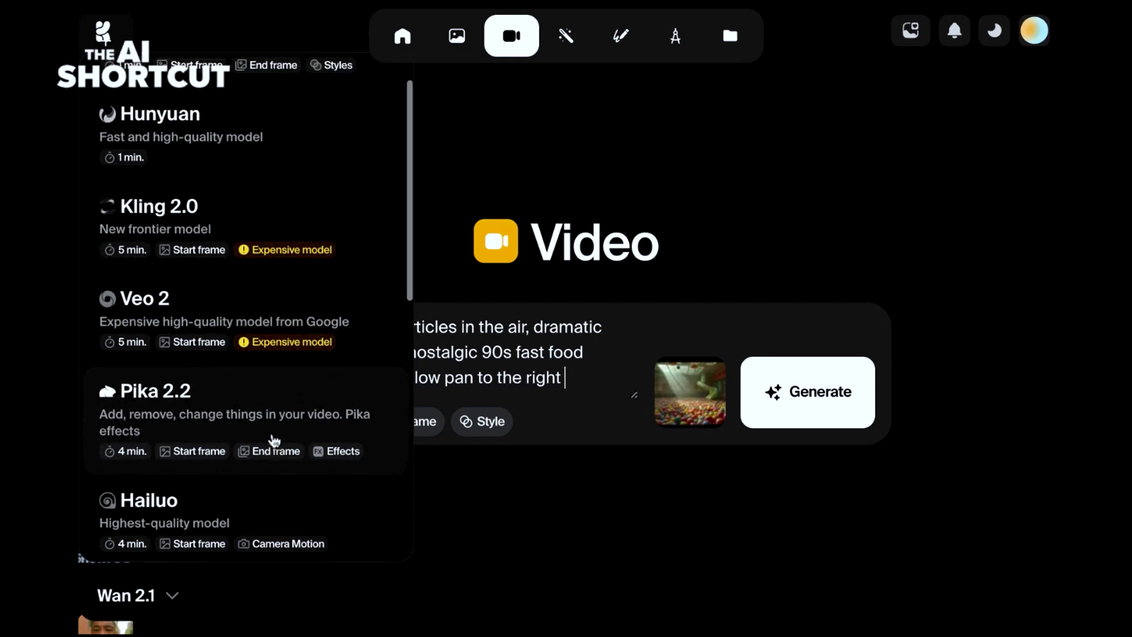
pyautogui.scroll(-5, 283, 242)
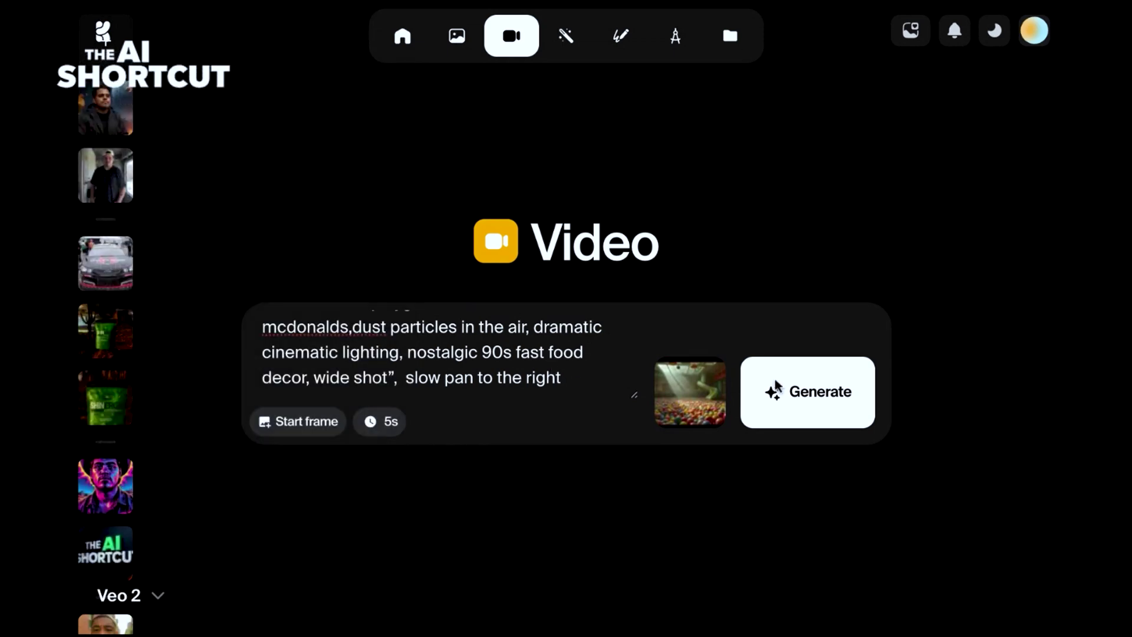
pyautogui.click(819, 401)
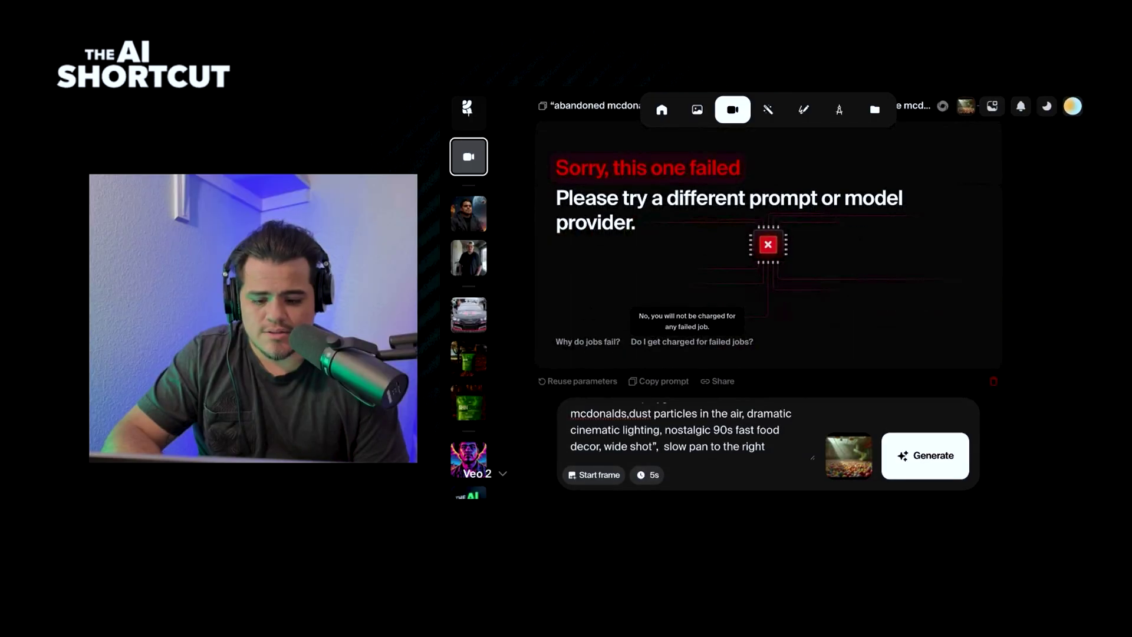
pyautogui.click(477, 474)
pyautogui.scroll(-3, 545, 334)
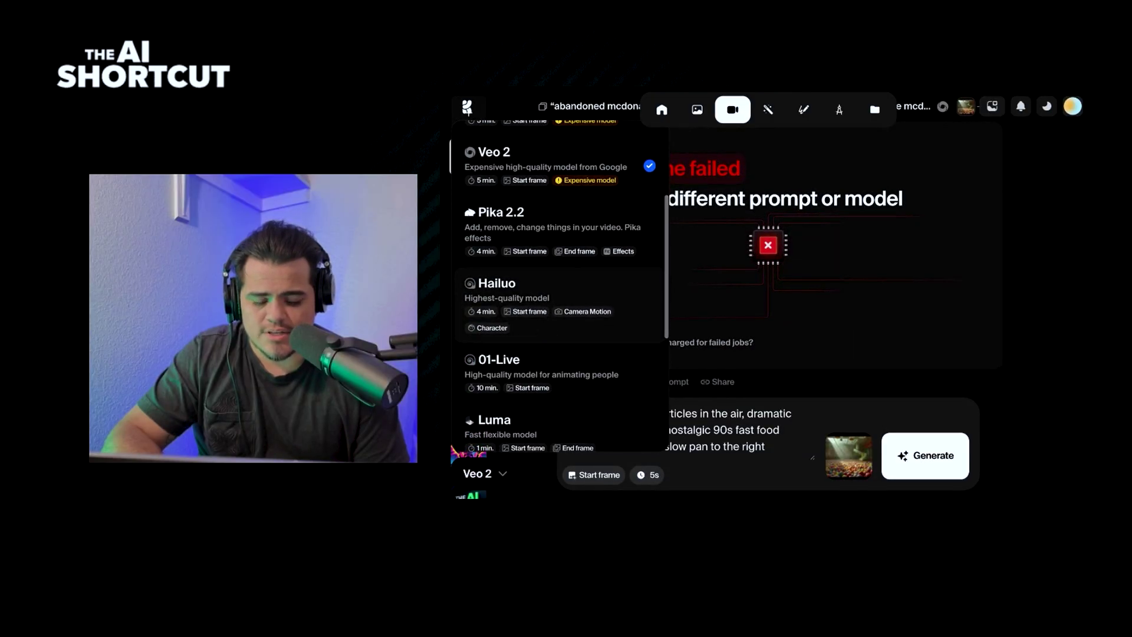
pyautogui.press('Escape')
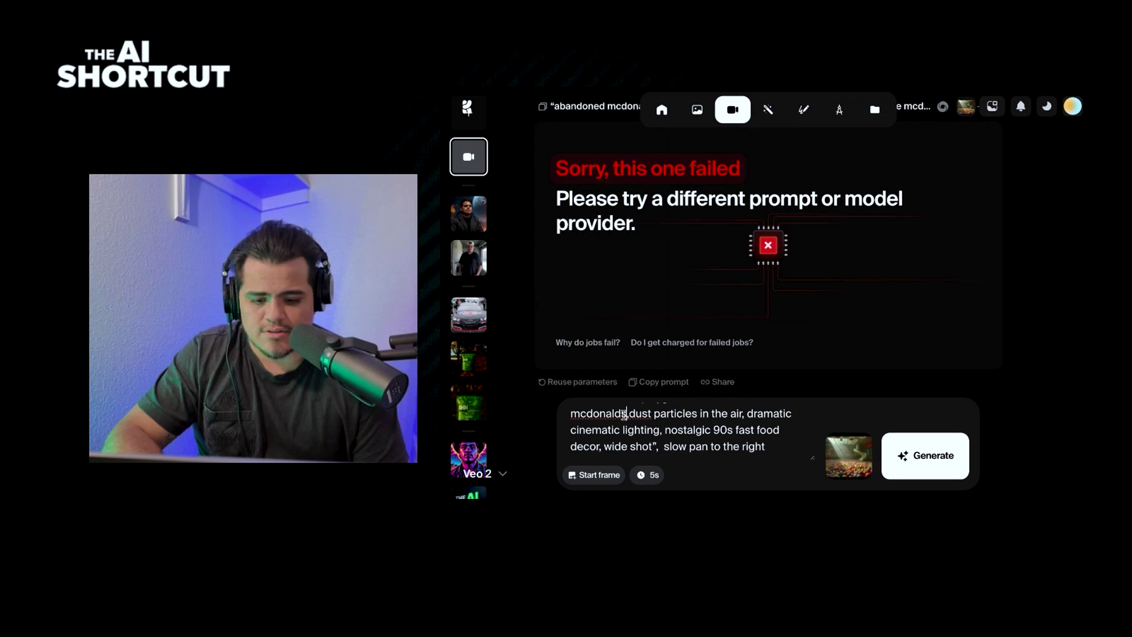
# - Remove "mcdonalds" and "in the mcdonalds" from the video prompt and generate the video again
pyautogui.doubleClick(626, 415)
pyautogui.press('BackSpace')
pyautogui.scroll(2, 636, 418)
pyautogui.doubleClick(636, 418)
pyautogui.press('BackSpace')
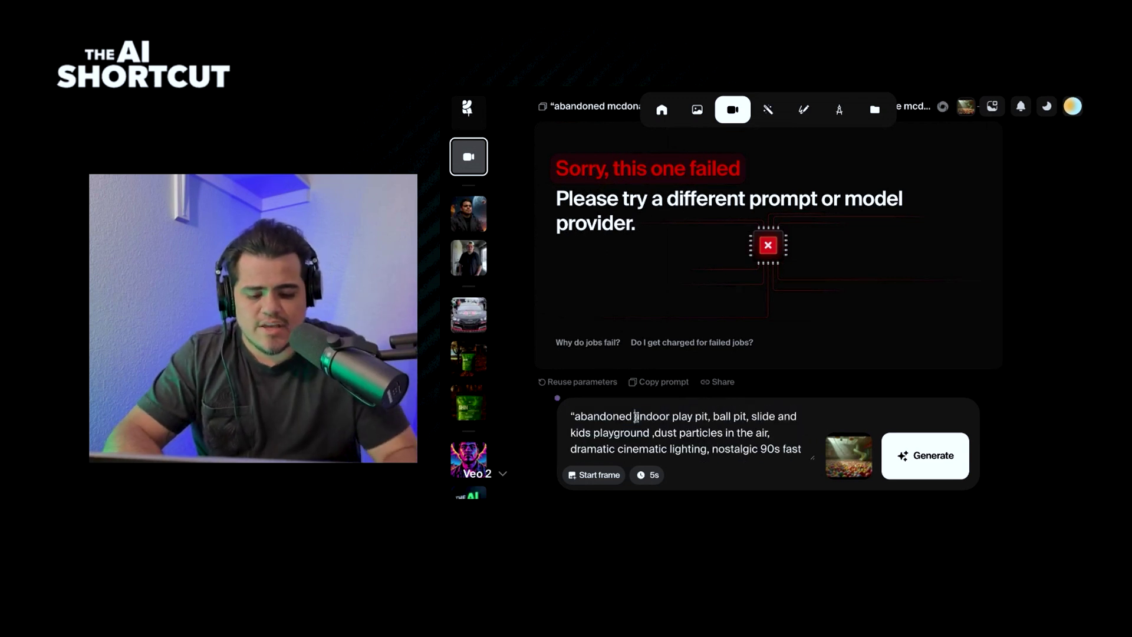
pyautogui.click(903, 449)
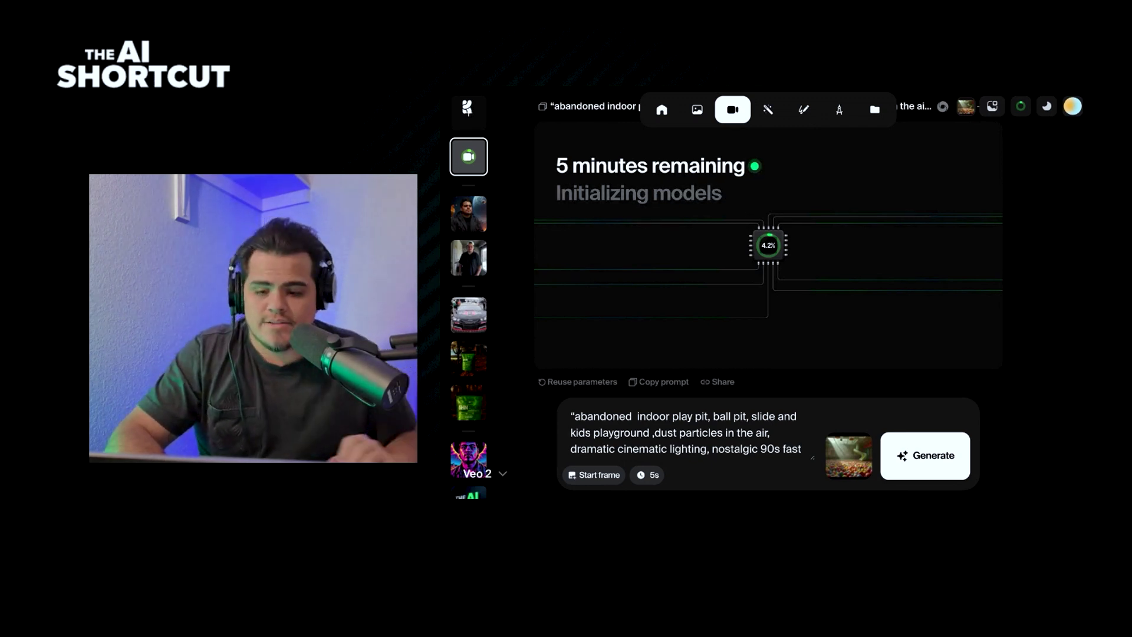
# - Return to image generation, paste the prompt for Ronald McDonald standing at the edge of the pit and generate images
pyautogui.click(697, 109)
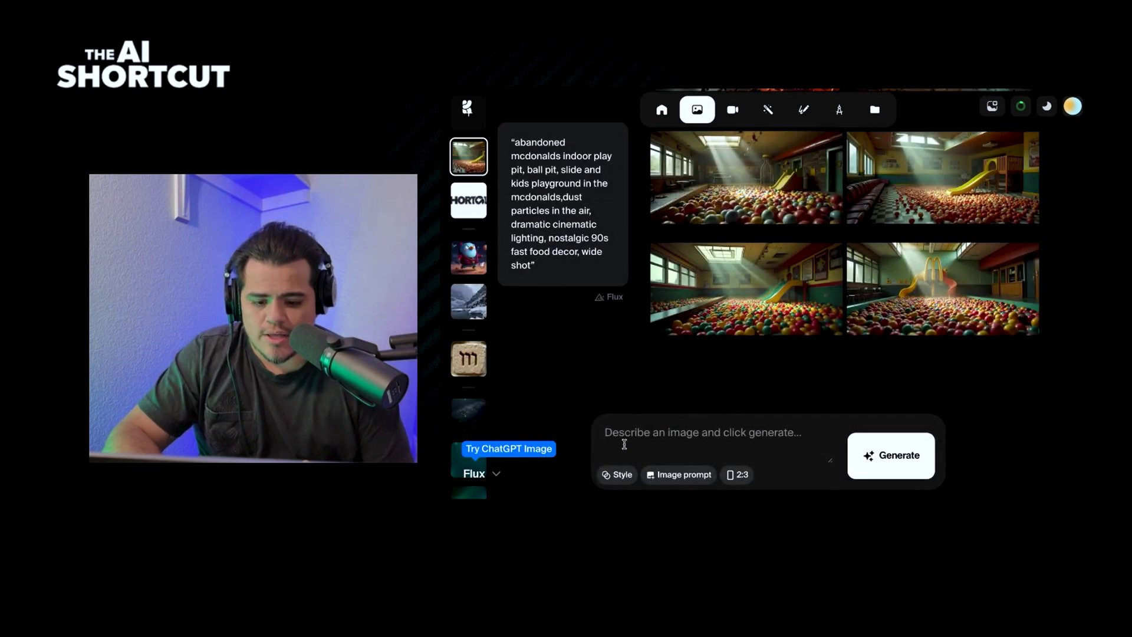
pyautogui.hotkey('ctrl', 'v')
pyautogui.click(888, 465)
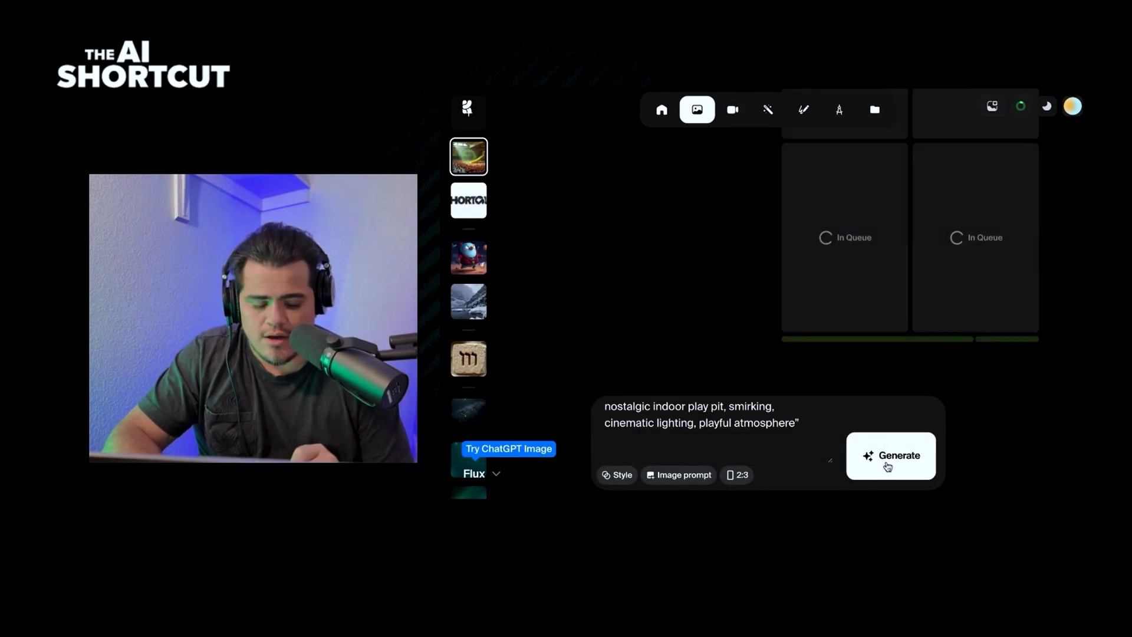
# - Set the aspect ratio to 16:9 and generate more batches of the Ronald McDonald shot
pyautogui.click(739, 477)
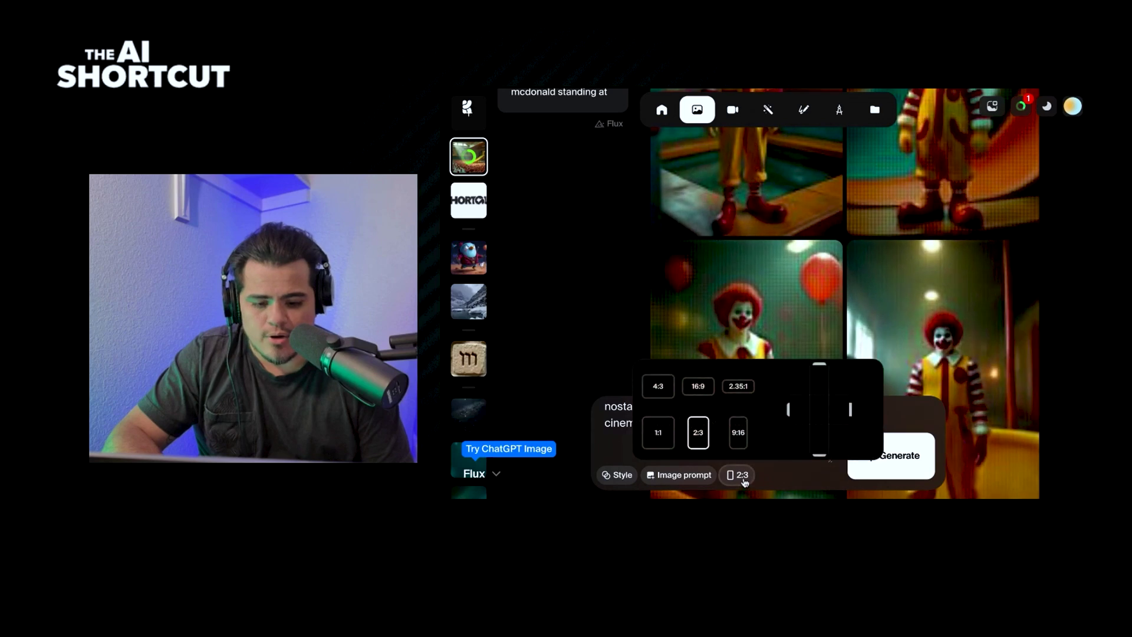
pyautogui.click(698, 386)
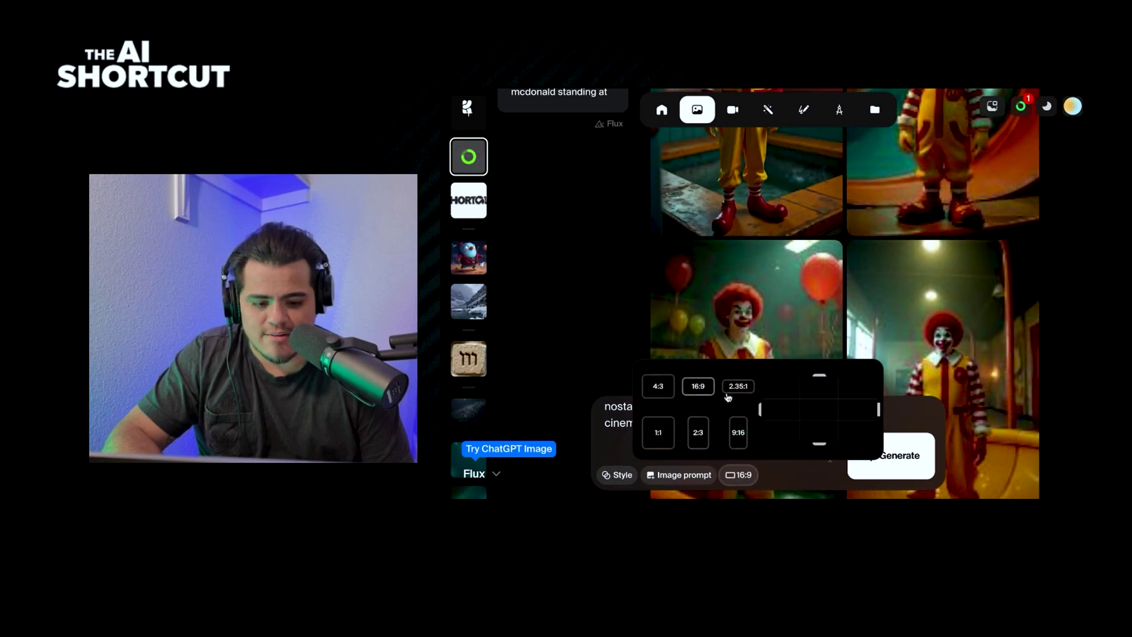
pyautogui.click(890, 465)
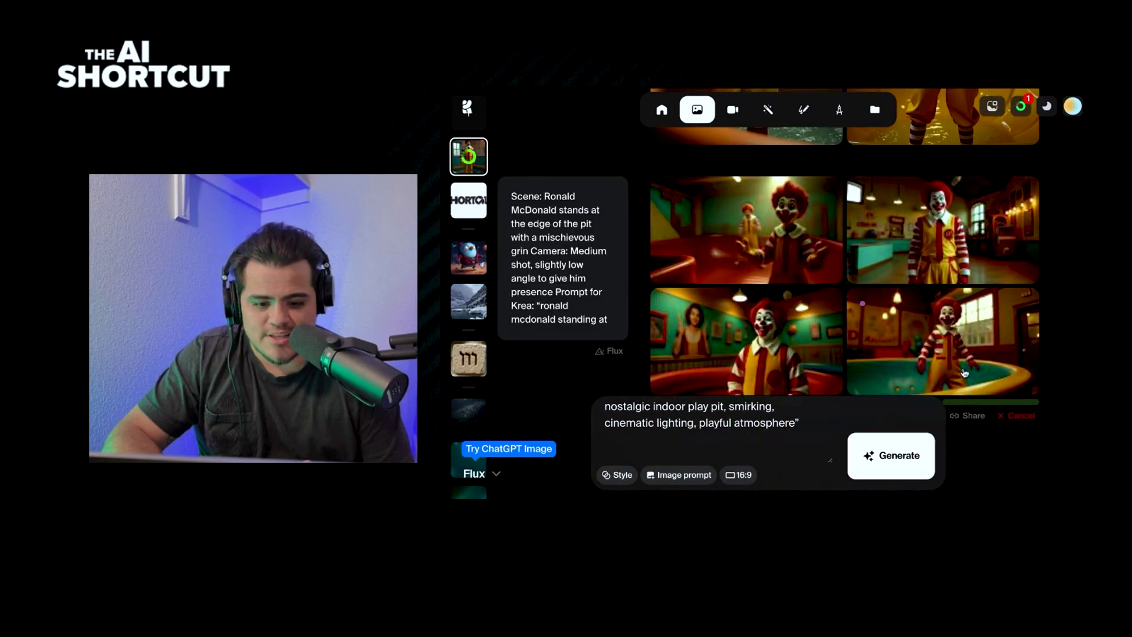
pyautogui.click(898, 461)
# - Preview several of the generated Ronald McDonald images in a larger view and generate another batch
pyautogui.click(937, 158)
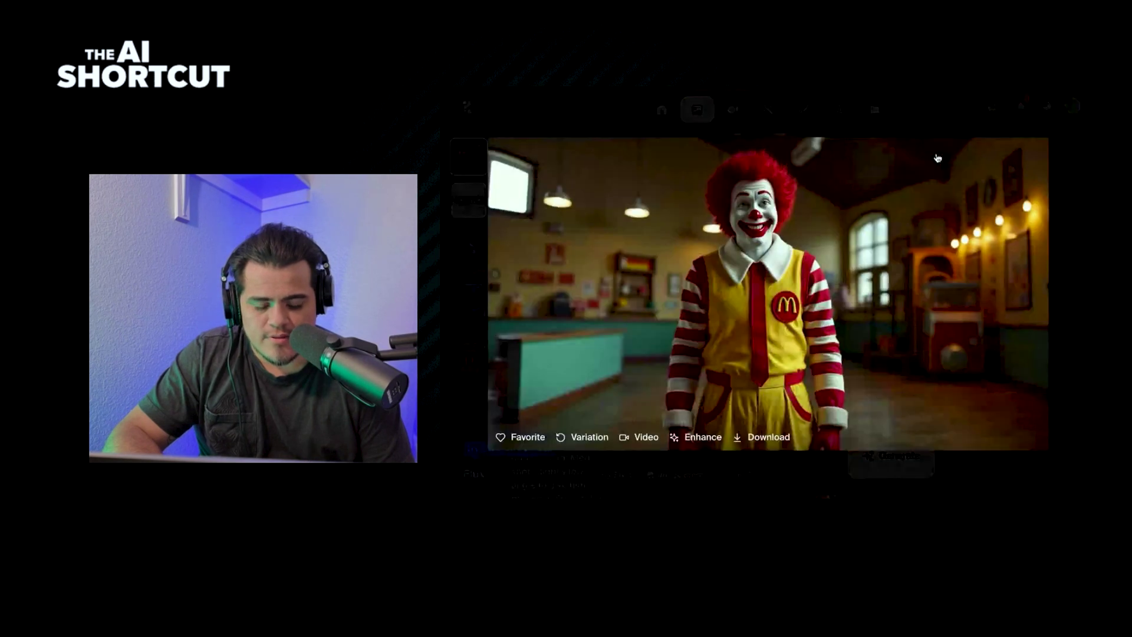
pyautogui.press('Escape')
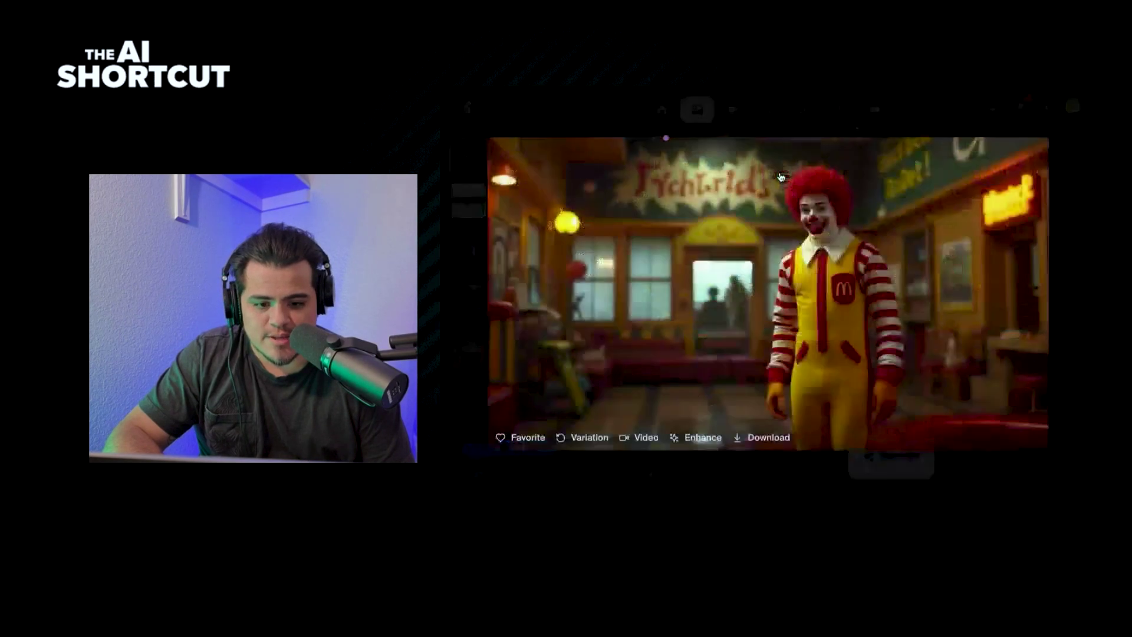
pyautogui.click(916, 452)
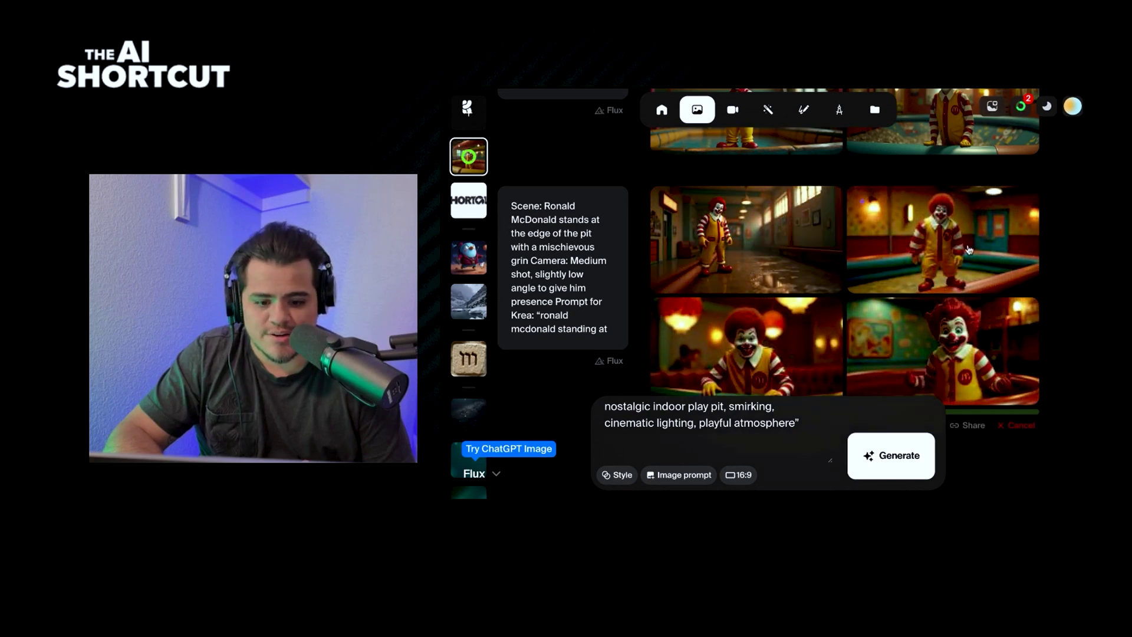
pyautogui.click(802, 319)
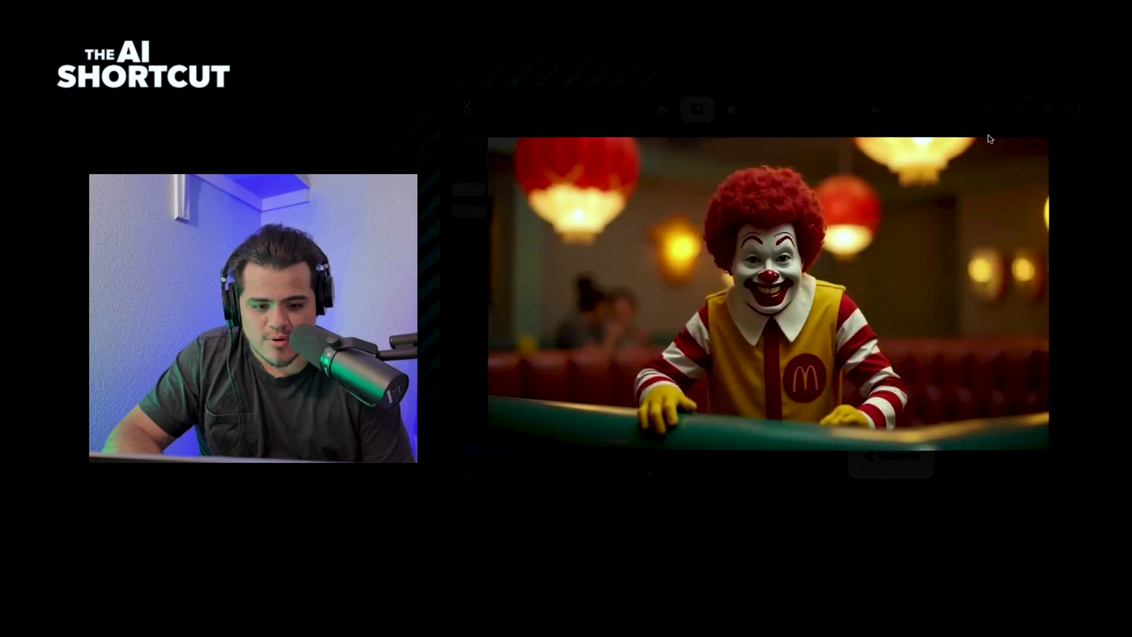
pyautogui.click(1019, 125)
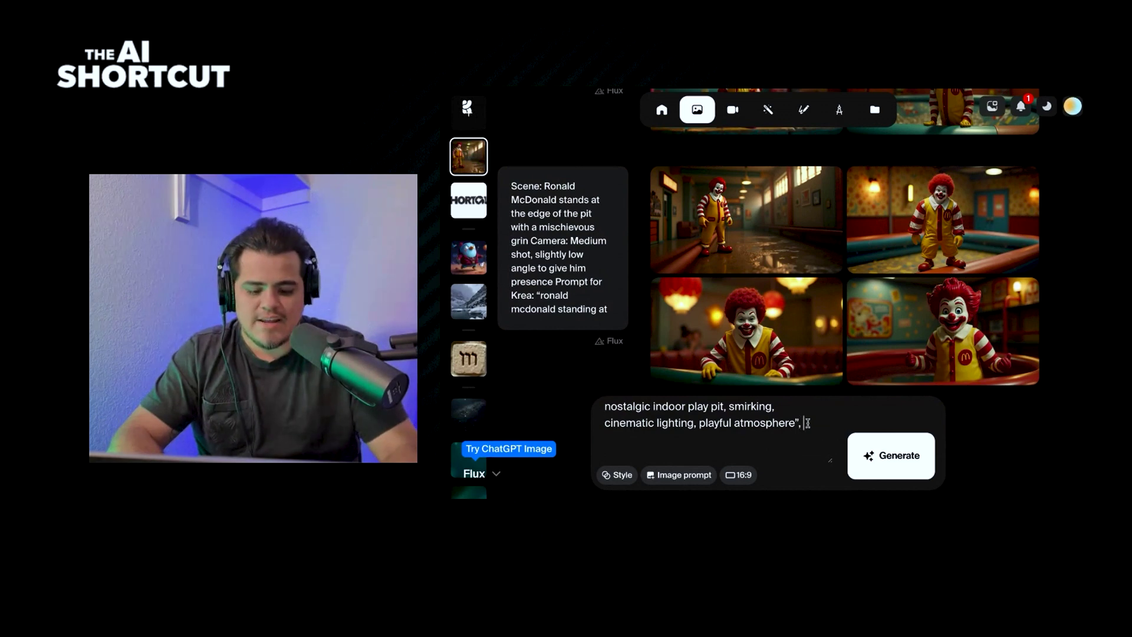
# - Add "not scary" to the end of the Ronald McDonald prompt and generate new images
pyautogui.write('not scary')
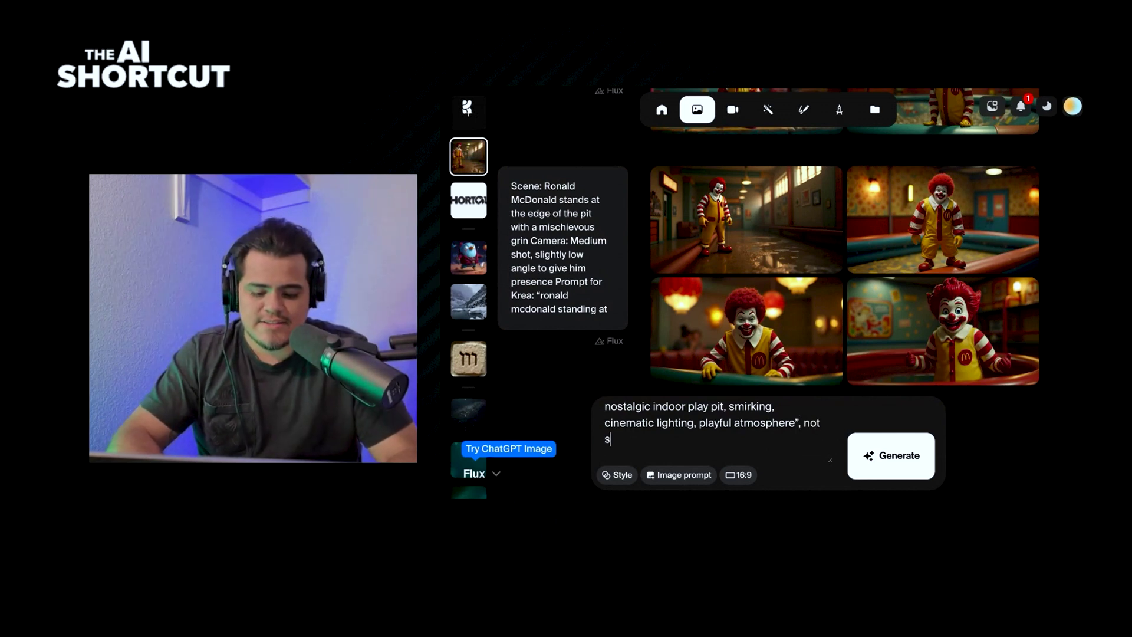
pyautogui.press('Return')
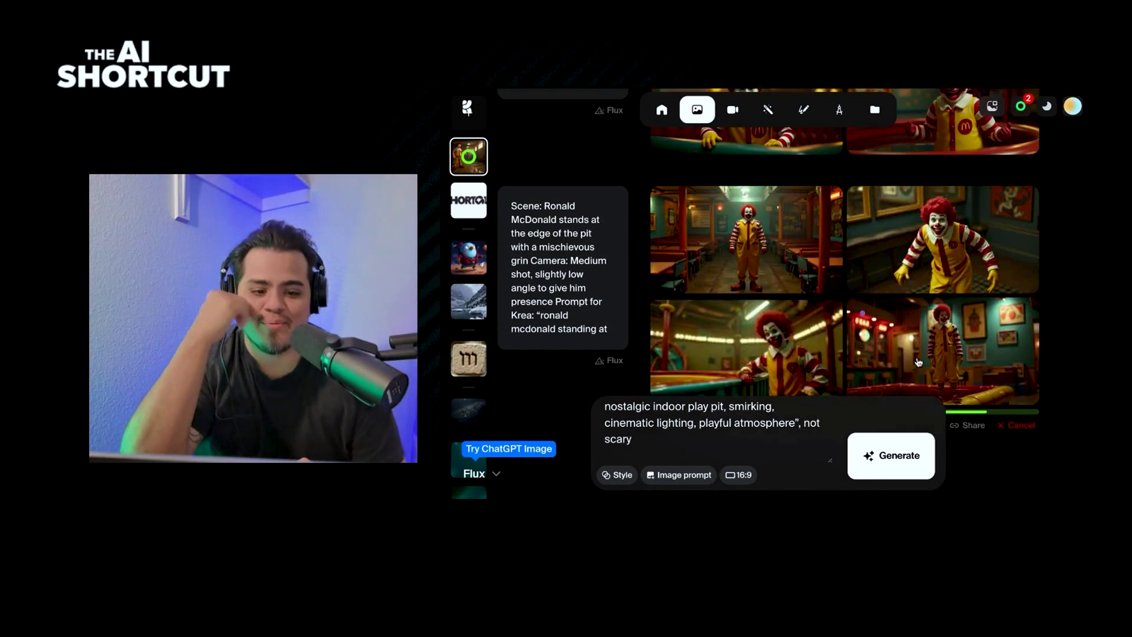
# - Review the new batch and inspect the image of Ronald McDonald standing on the pit's edge in a larger view
pyautogui.scroll(5, 938, 345)
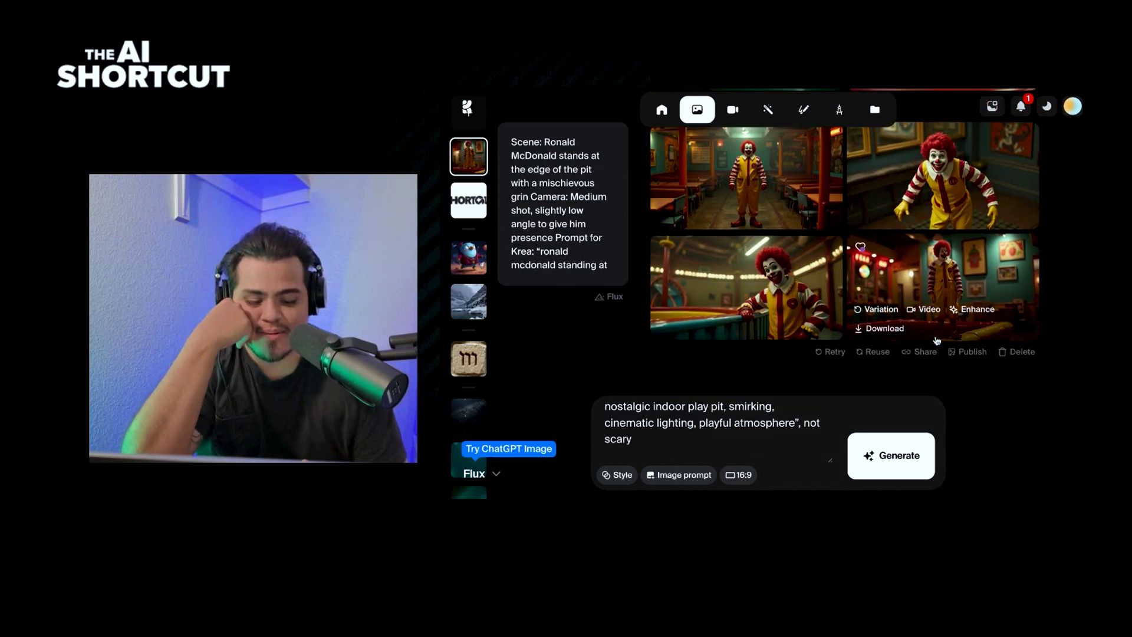
pyautogui.scroll(-5, 937, 341)
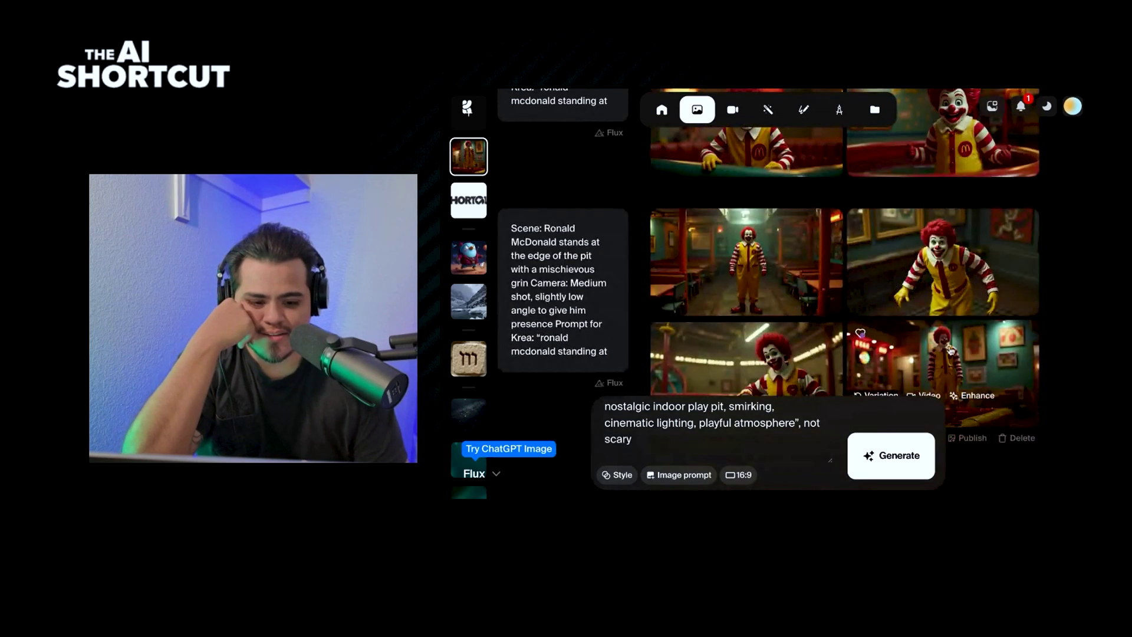
pyautogui.click(959, 302)
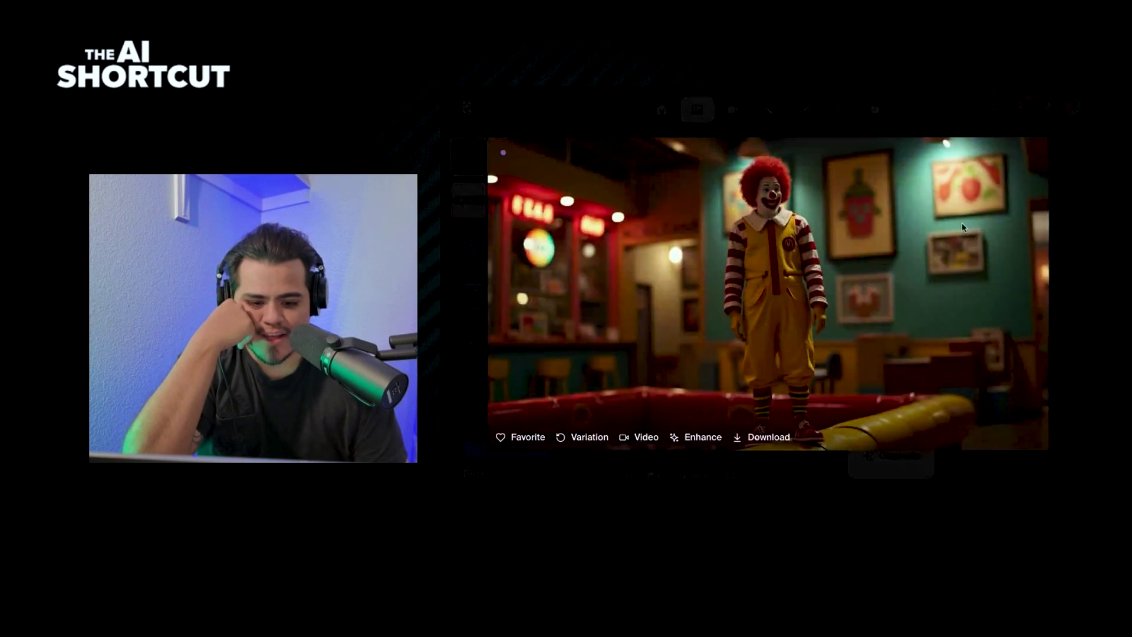
pyautogui.click(994, 151)
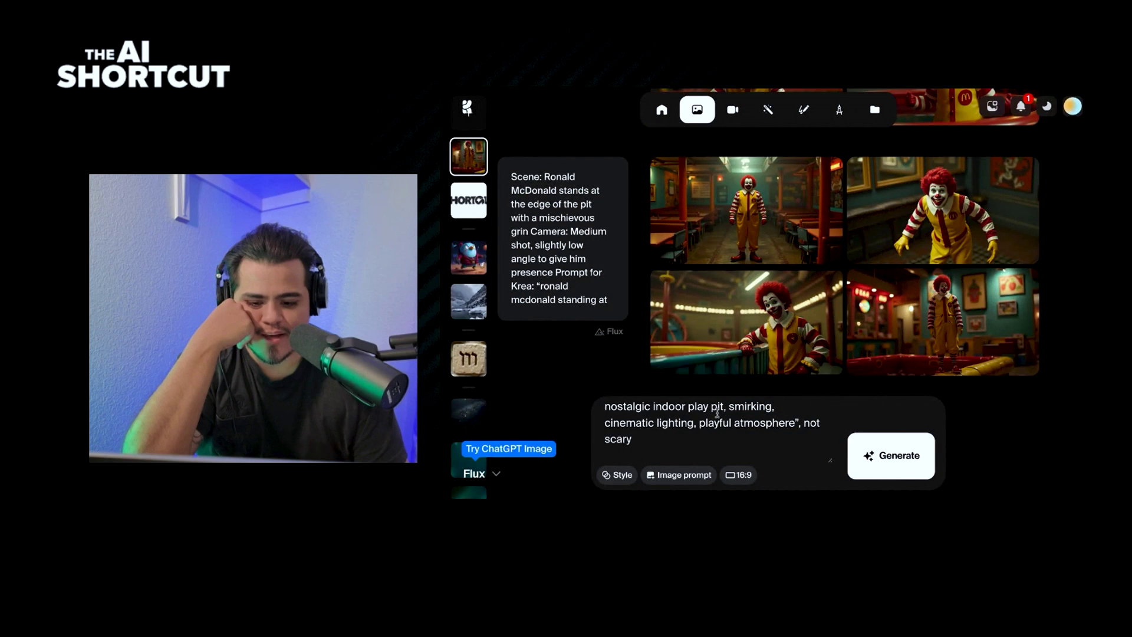
# - Switch the image model from Flux to ChatGPT Image and generate the Ronald McDonald shot
pyautogui.click(506, 463)
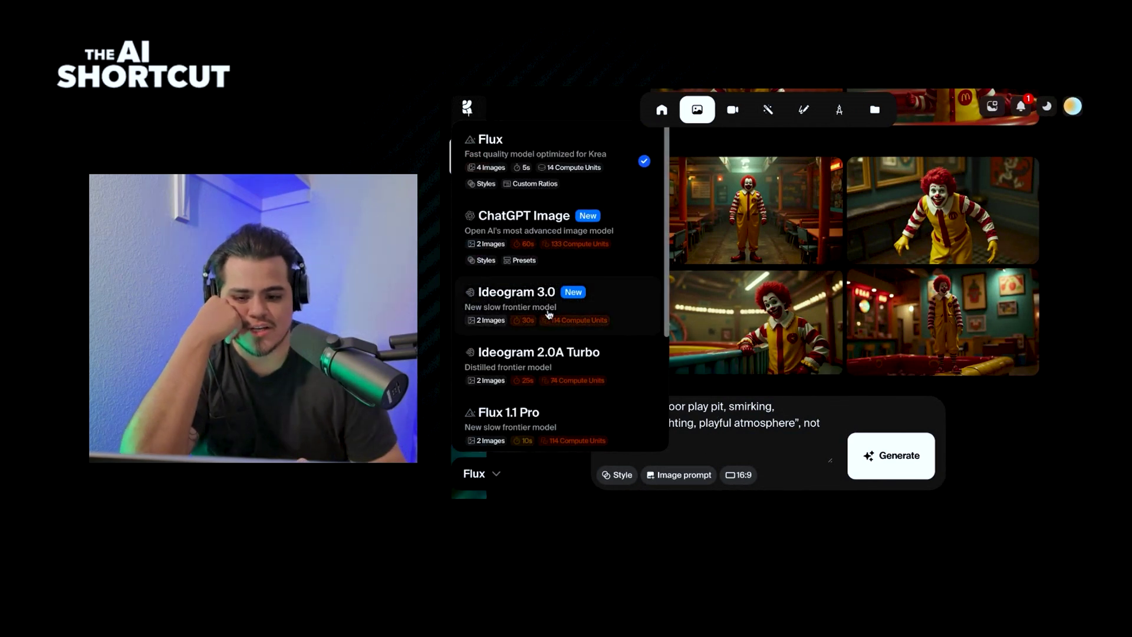
pyautogui.scroll(-5, 549, 314)
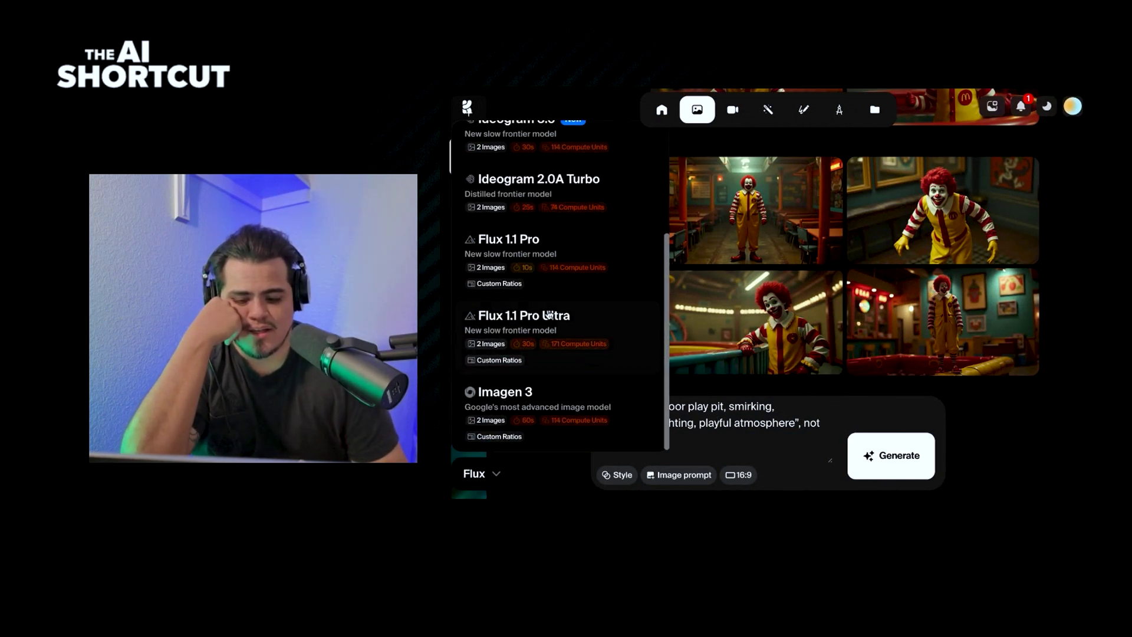
pyautogui.scroll(-2, 548, 314)
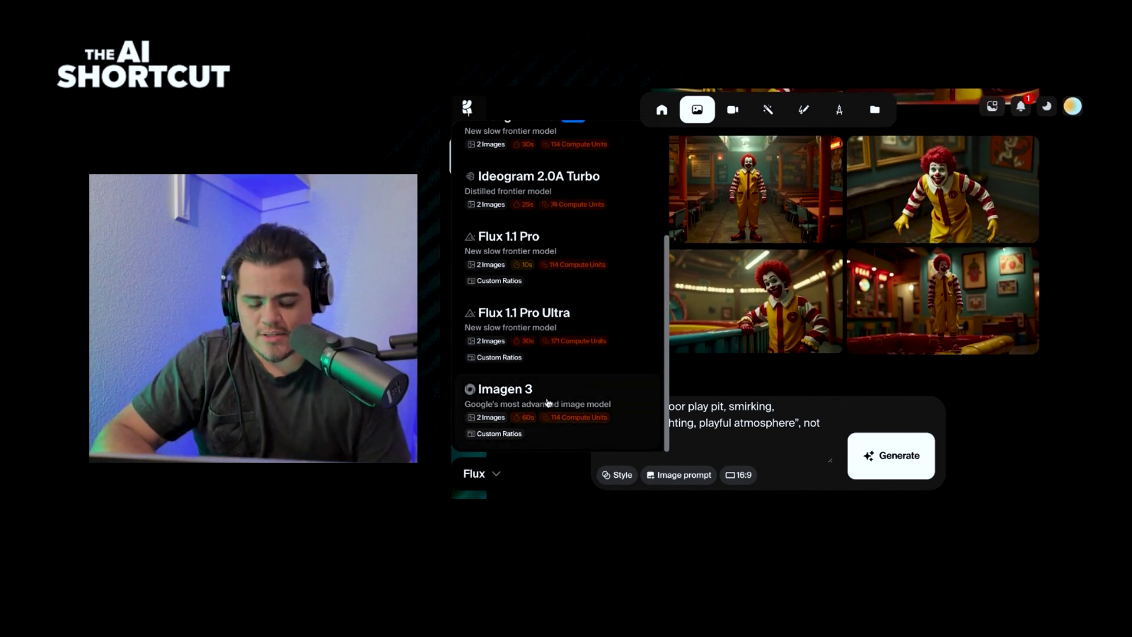
pyautogui.scroll(6, 563, 403)
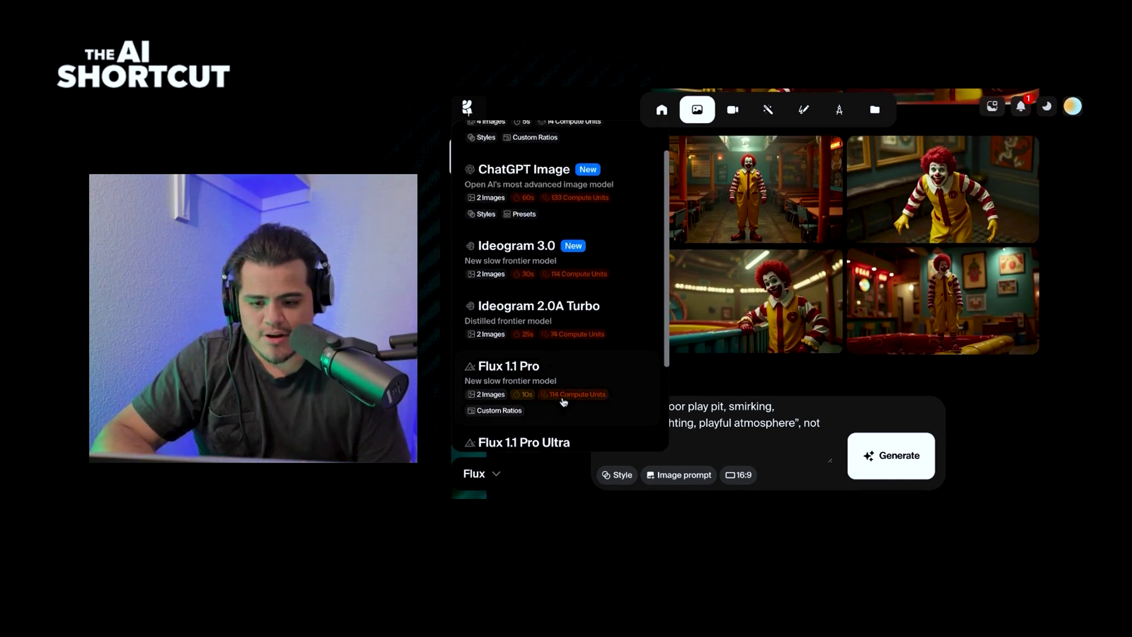
pyautogui.press('Escape')
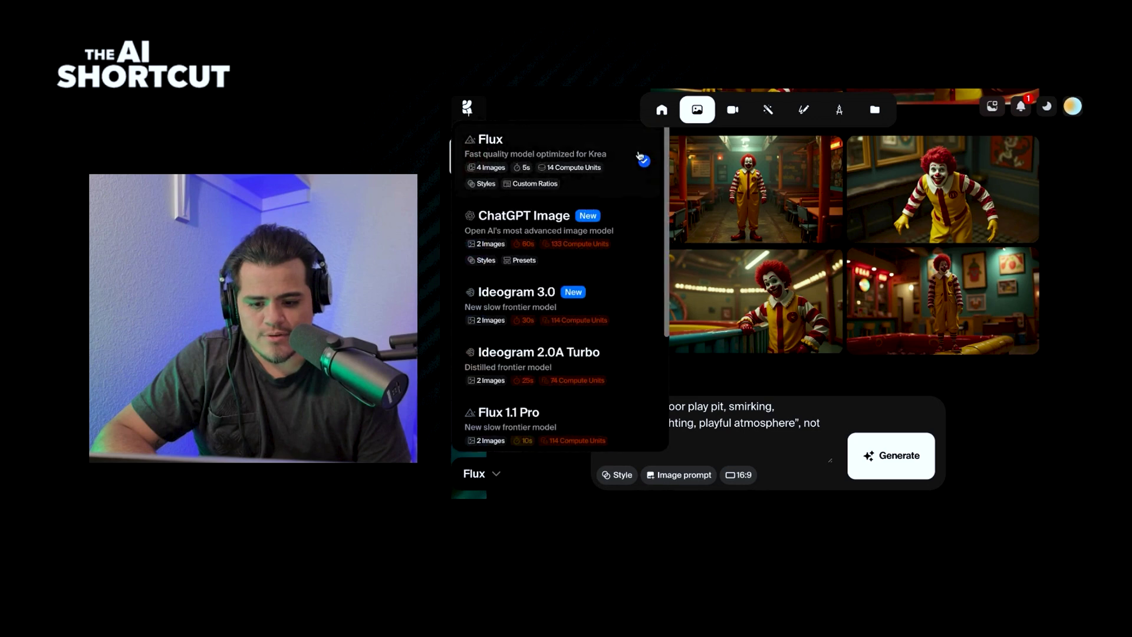
pyautogui.click(562, 230)
pyautogui.click(884, 464)
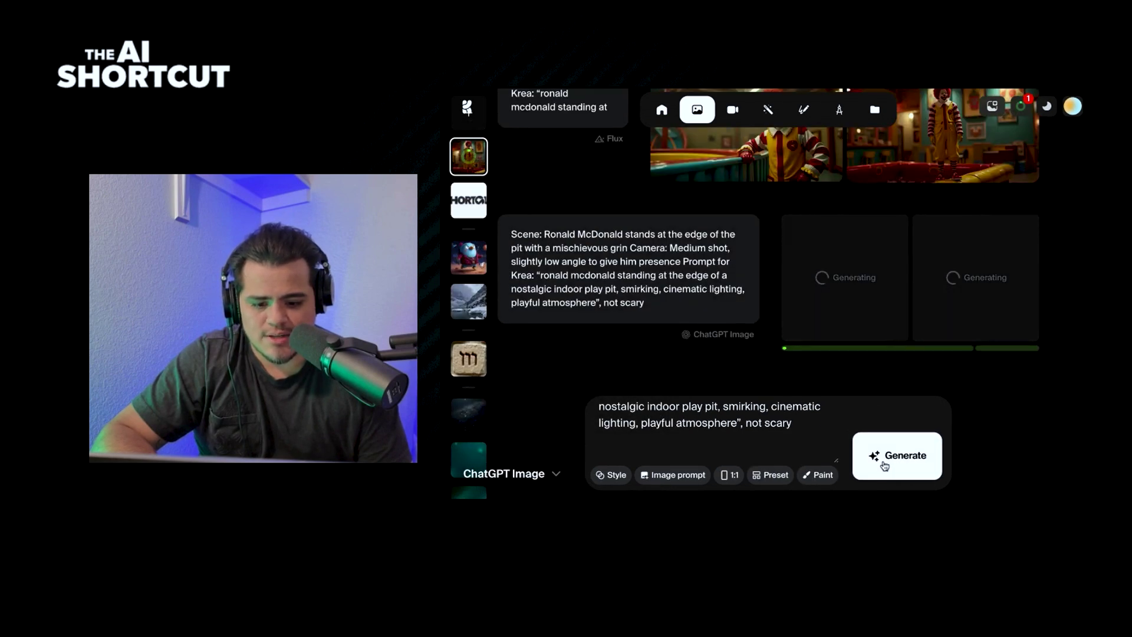
# - Generate the Ronald McDonald shot at a 3:2 aspect ratio and cancel the pending 1:1 generation
pyautogui.click(730, 475)
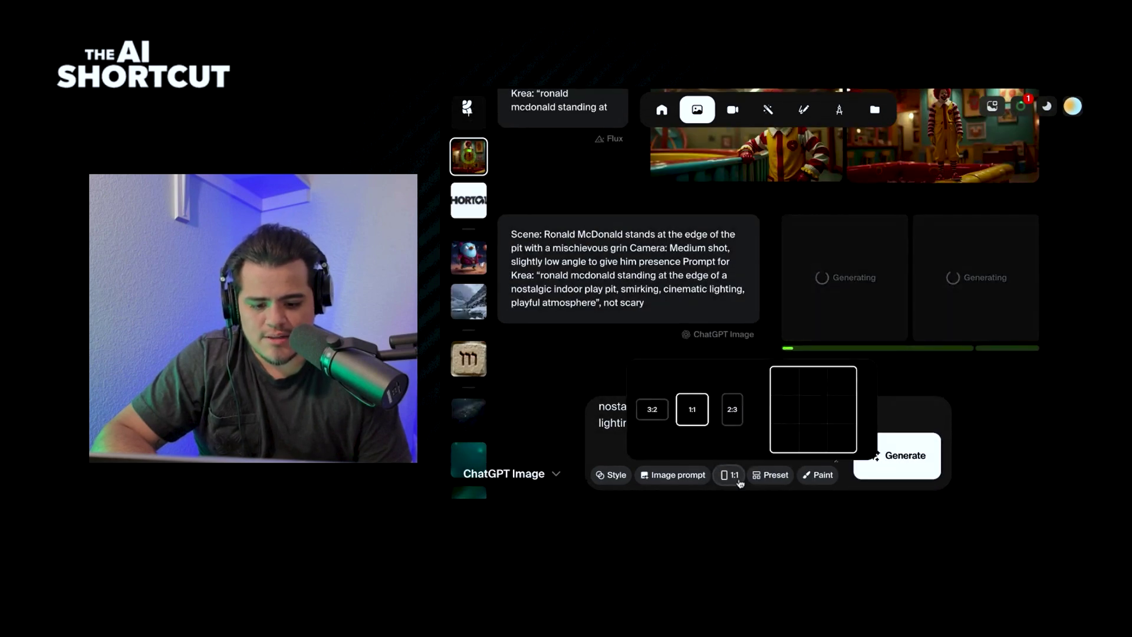
pyautogui.click(661, 417)
pyautogui.click(902, 466)
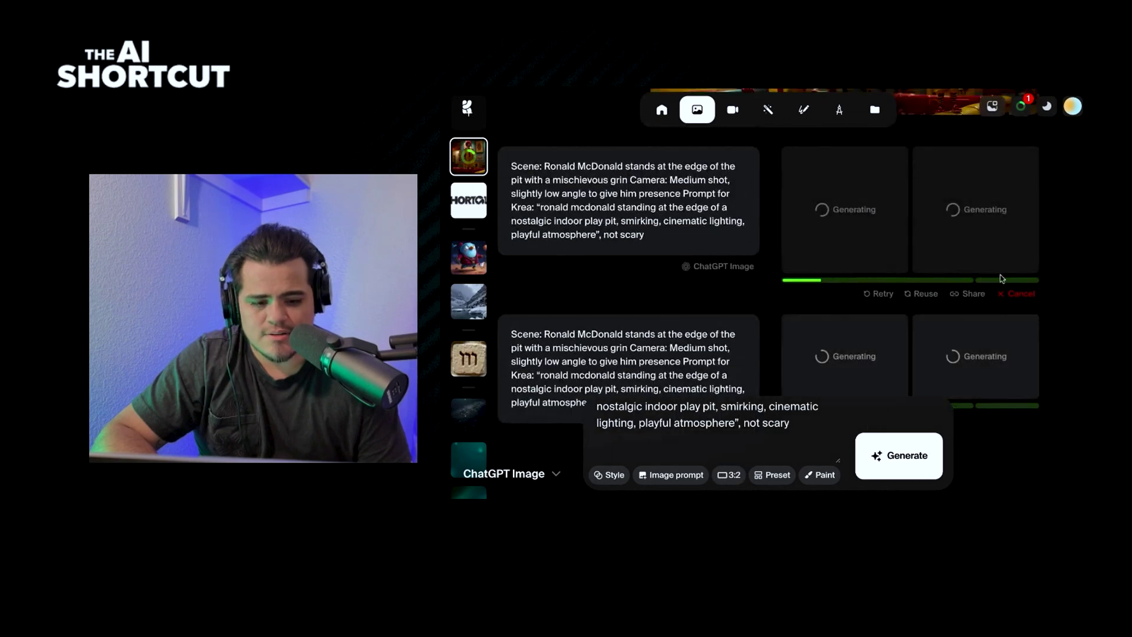
pyautogui.click(1017, 293)
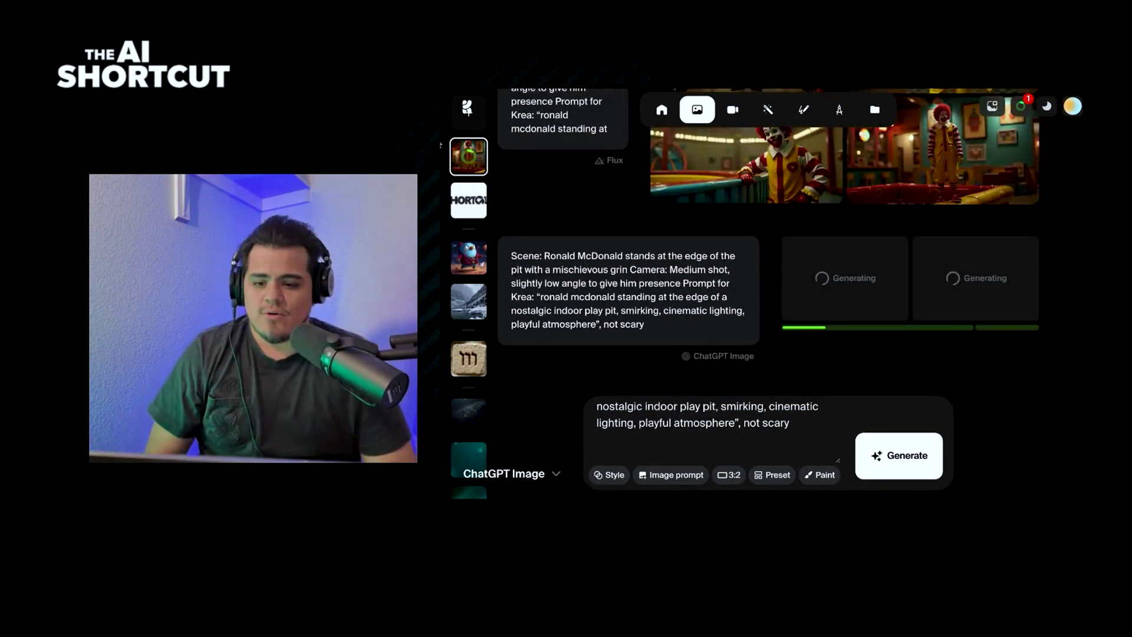
# - Set up a Veo 2 video that reuses the failed play pit job's prompt and start frame
pyautogui.click(733, 110)
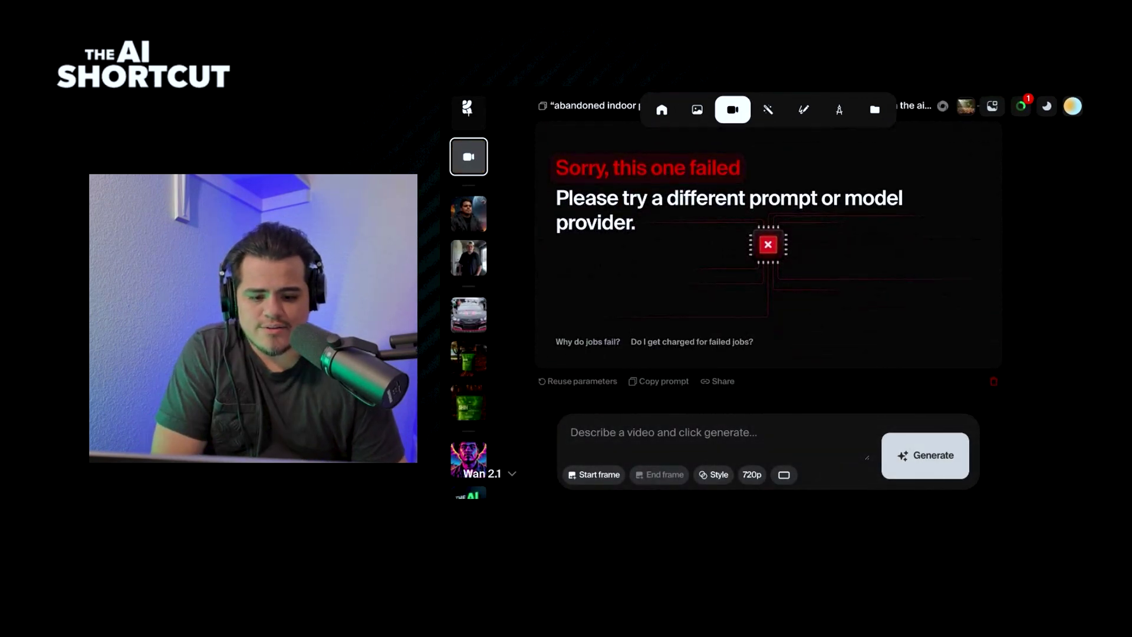
pyautogui.click(492, 473)
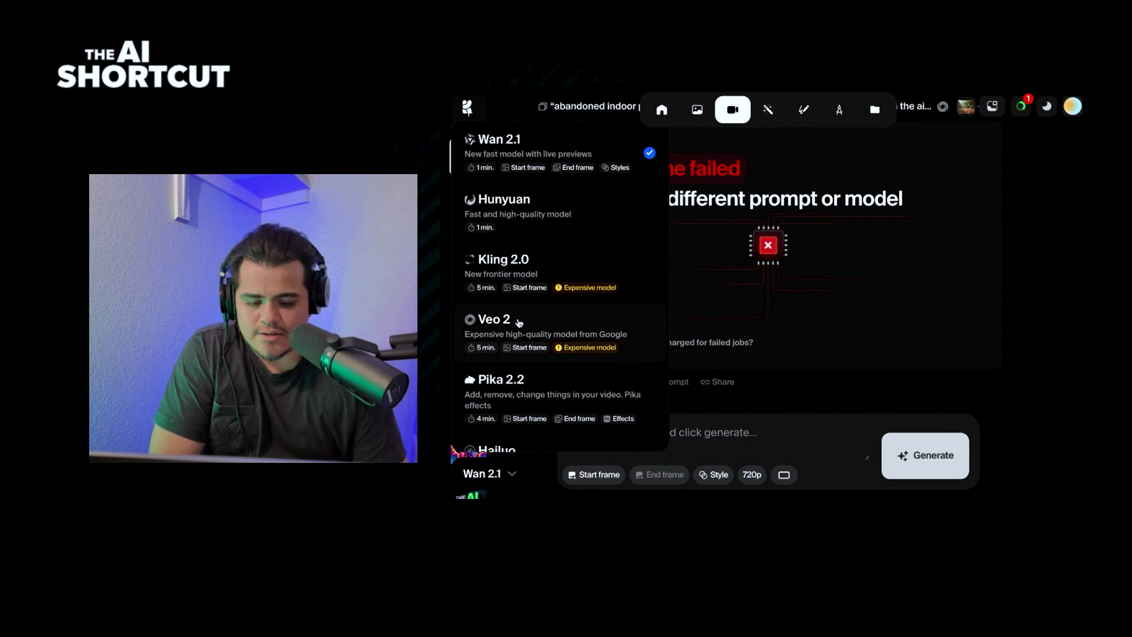
pyautogui.click(519, 322)
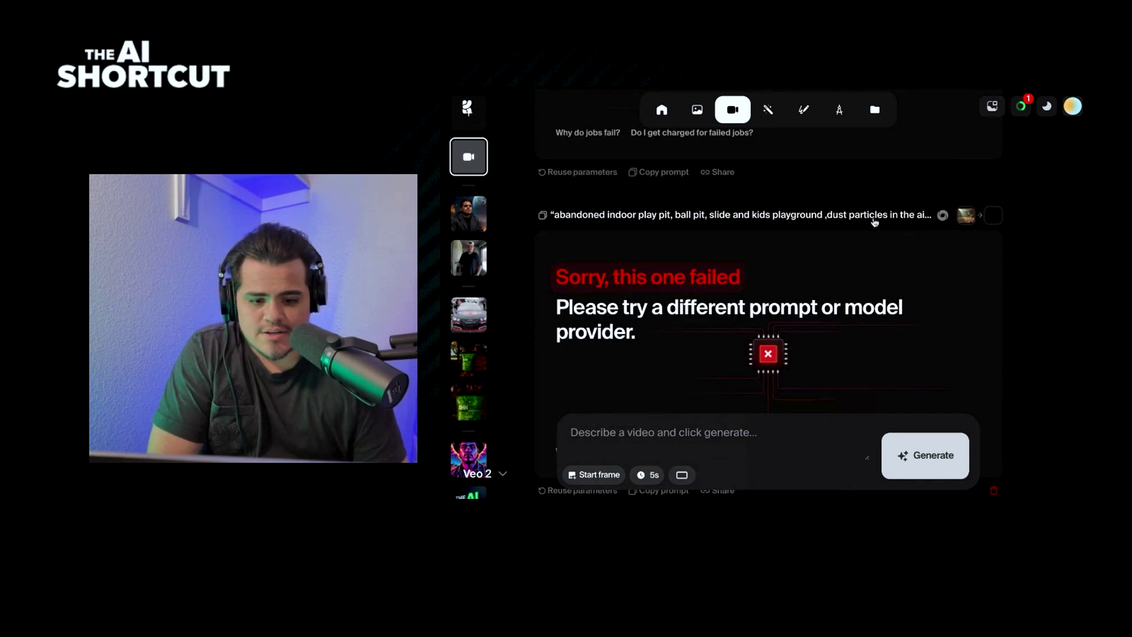
pyautogui.click(874, 221)
pyautogui.click(699, 432)
pyautogui.hotkey('ctrl', 'v')
pyautogui.click(967, 219)
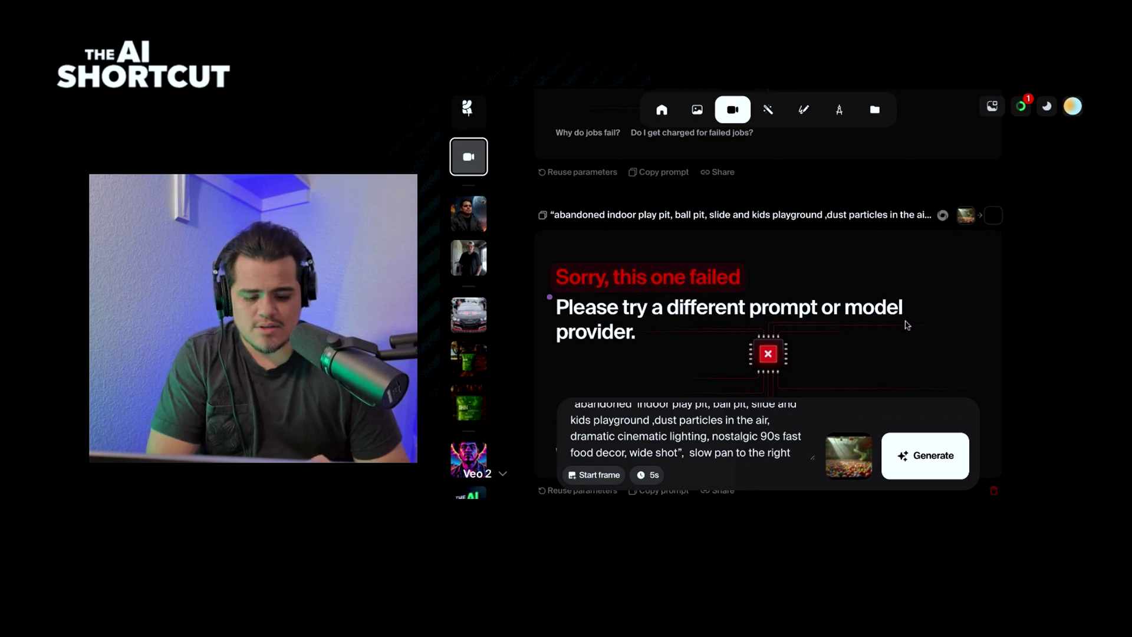
# - Remove the opening quotation mark from the play pit prompt and check the available clip durations
pyautogui.scroll(1, 643, 437)
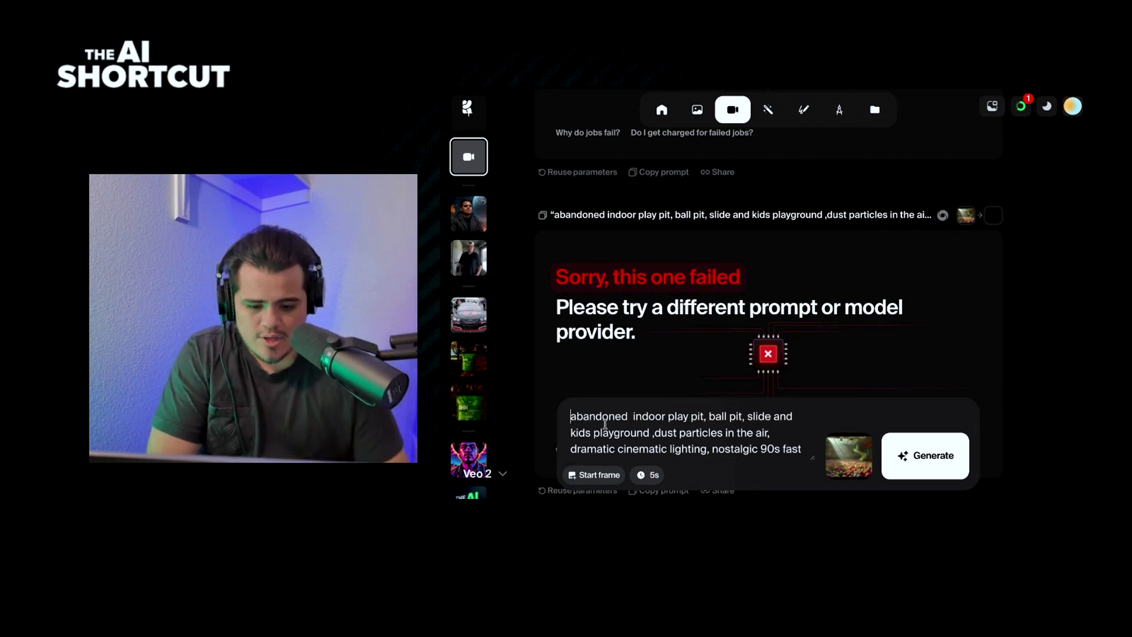
pyautogui.scroll(-1, 621, 431)
pyautogui.scroll(-2, 621, 431)
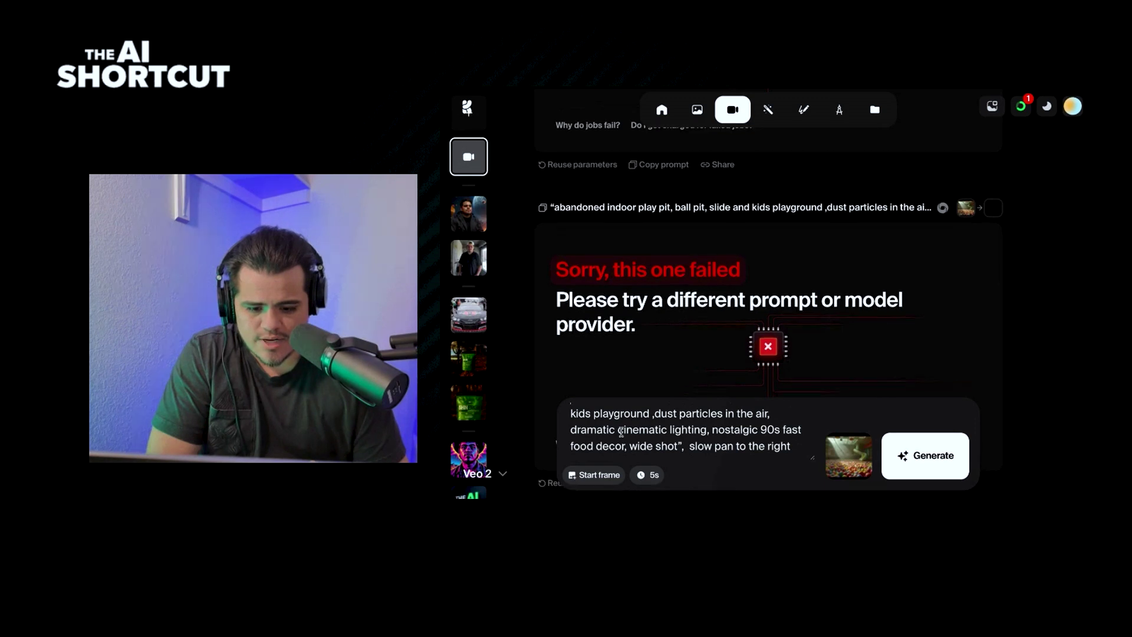
pyautogui.click(646, 474)
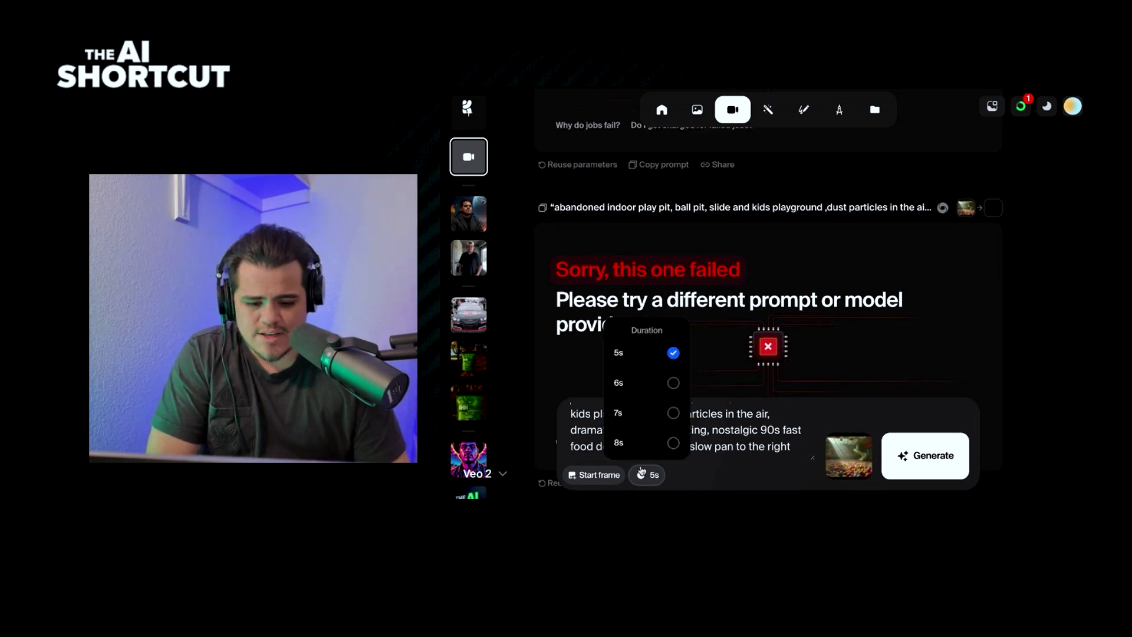
pyautogui.click(698, 474)
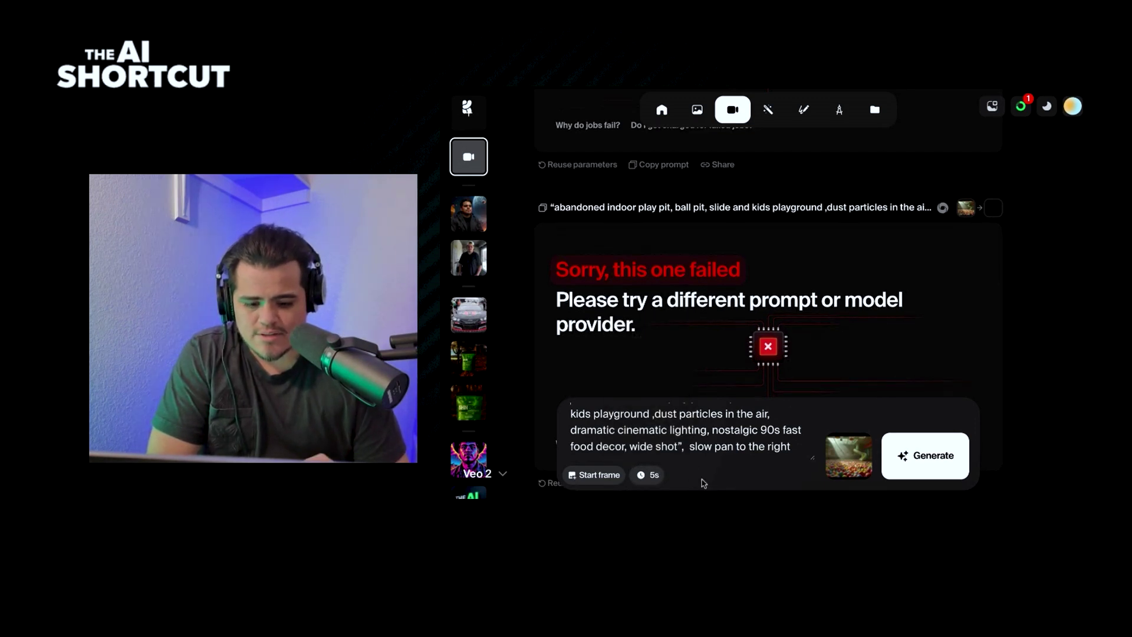
# - Switch the video model to Luma and generate the play pit clip
pyautogui.click(483, 474)
pyautogui.scroll(-3, 573, 281)
pyautogui.scroll(-2, 573, 281)
pyautogui.click(576, 371)
pyautogui.click(933, 458)
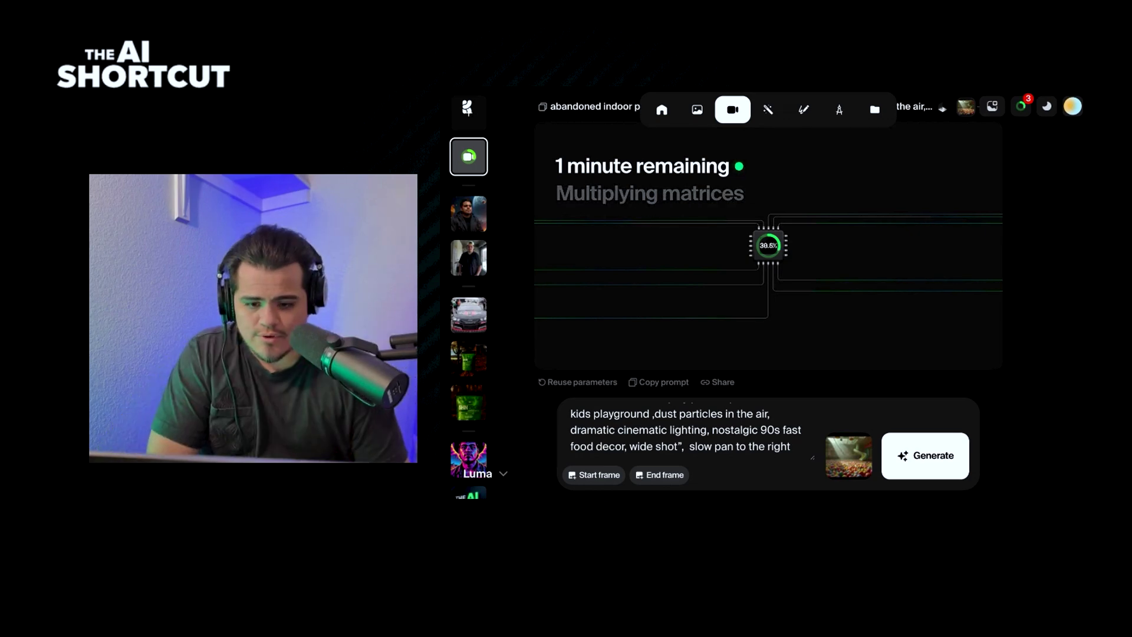
# - Return to the generated images and compare the two ChatGPT Image results of Ronald McDonald in a larger view
pyautogui.scroll(2, 766, 317)
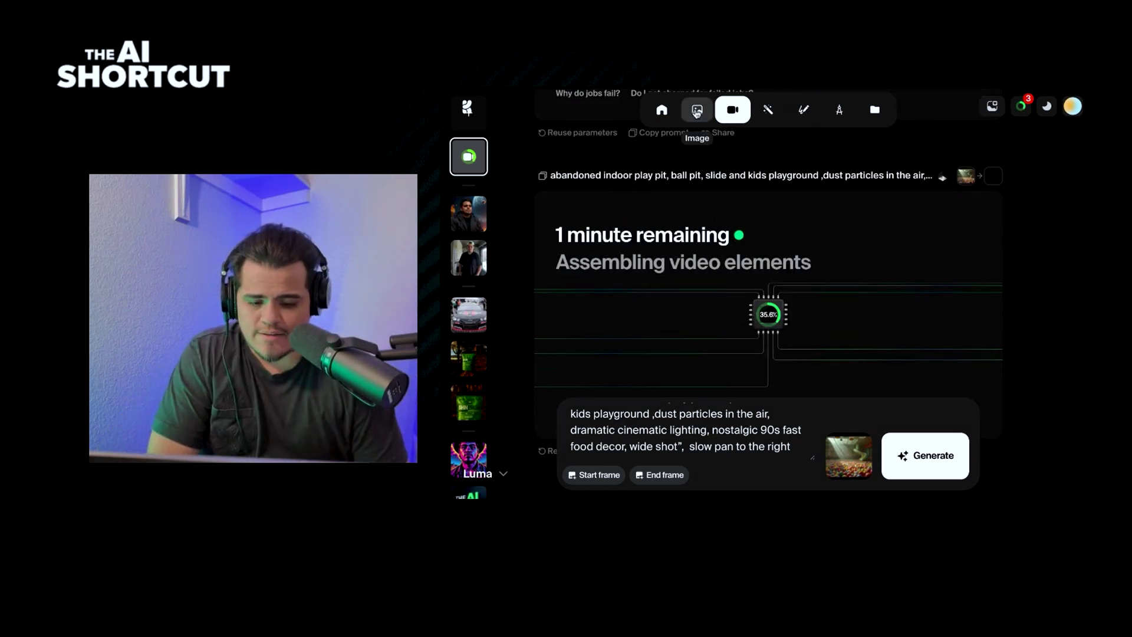
pyautogui.click(697, 110)
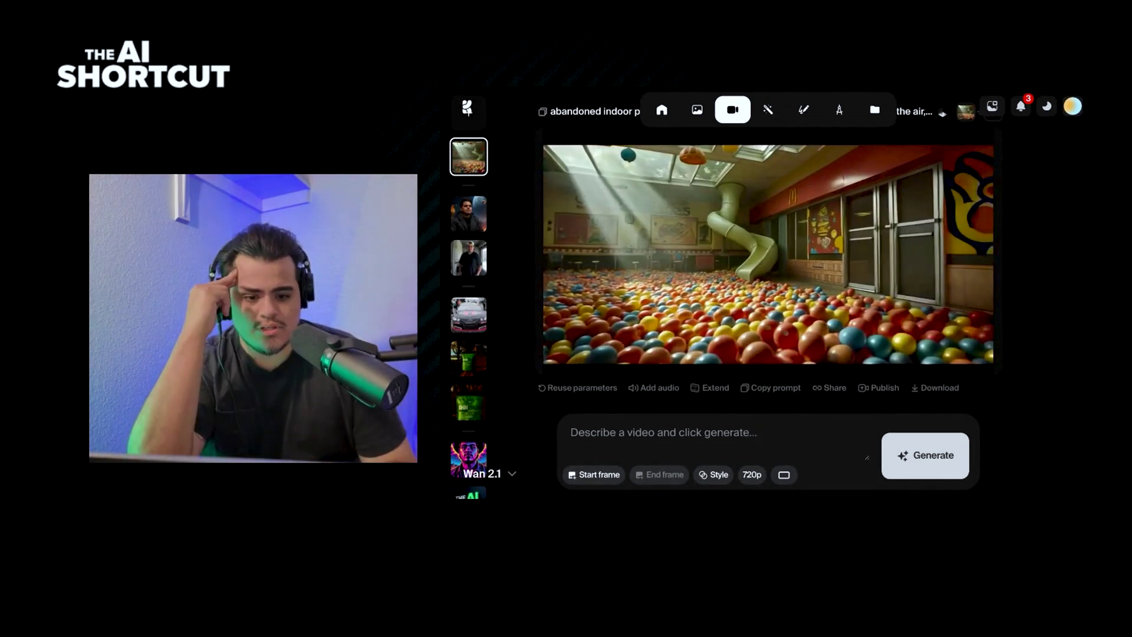
pyautogui.moveTo(939, 240)
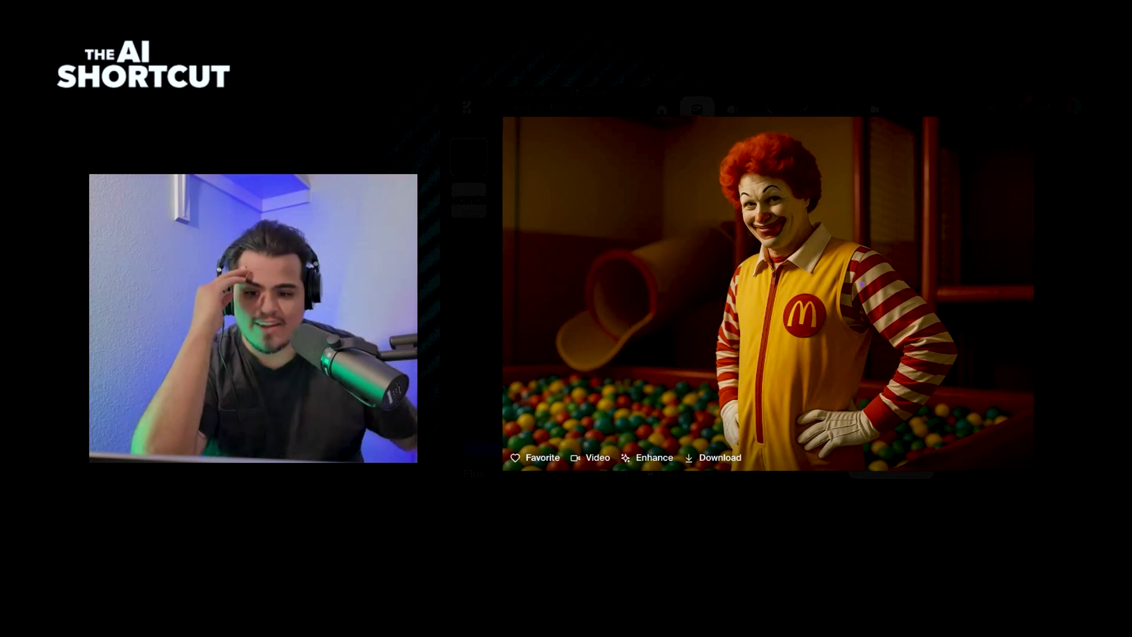
pyautogui.press('Escape')
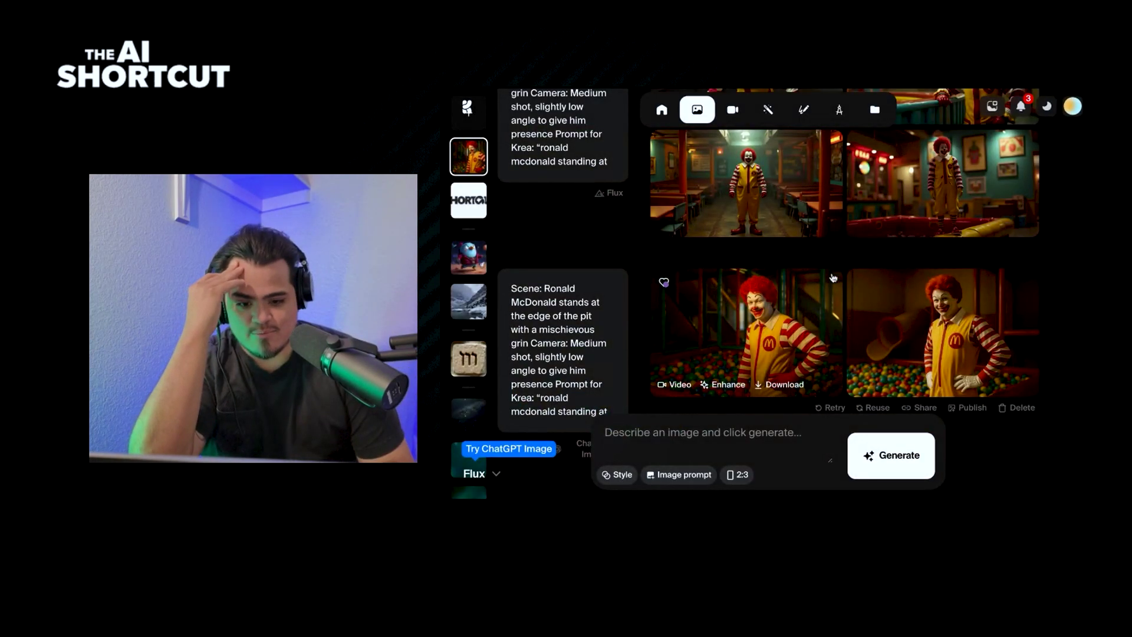
pyautogui.click(770, 337)
pyautogui.press('Right')
pyautogui.press('Escape')
pyautogui.scroll(2, 771, 319)
pyautogui.scroll(-3, 770, 303)
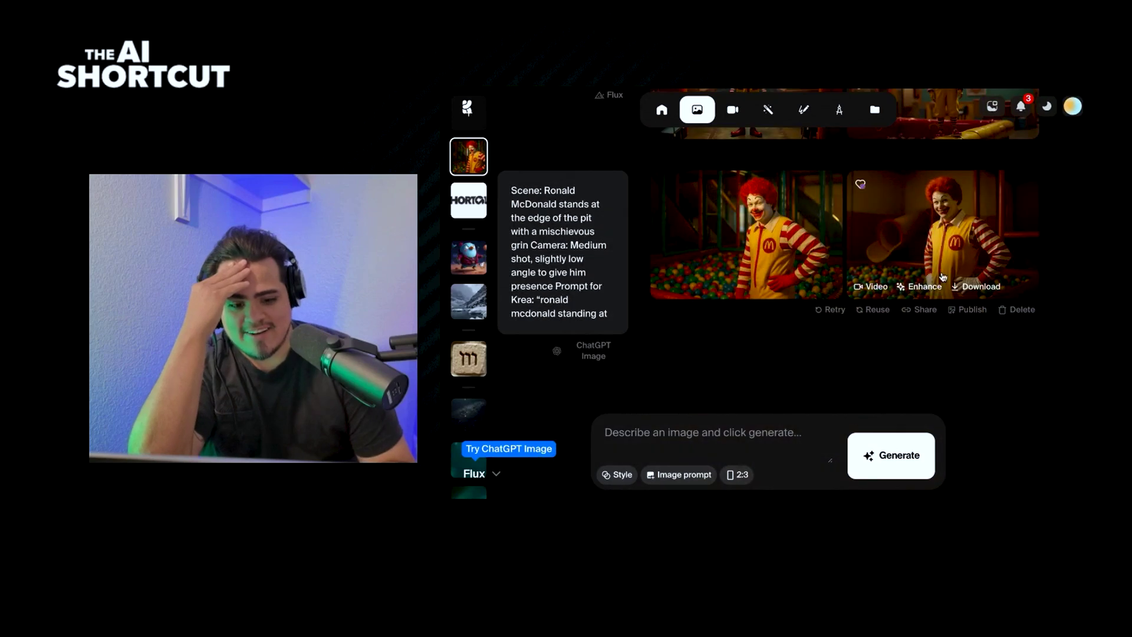
# - Set up a Luma video using the Ronald McDonald image with the tube slide behind him as start frame and its copied image prompt
pyautogui.click(925, 235)
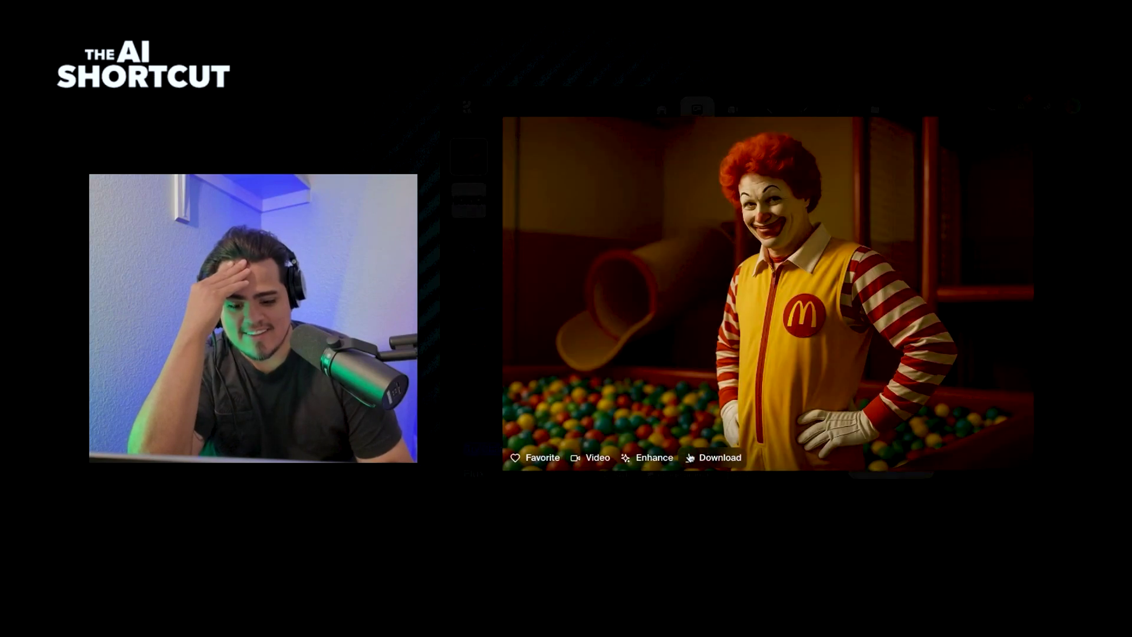
pyautogui.press('Escape')
pyautogui.click(732, 109)
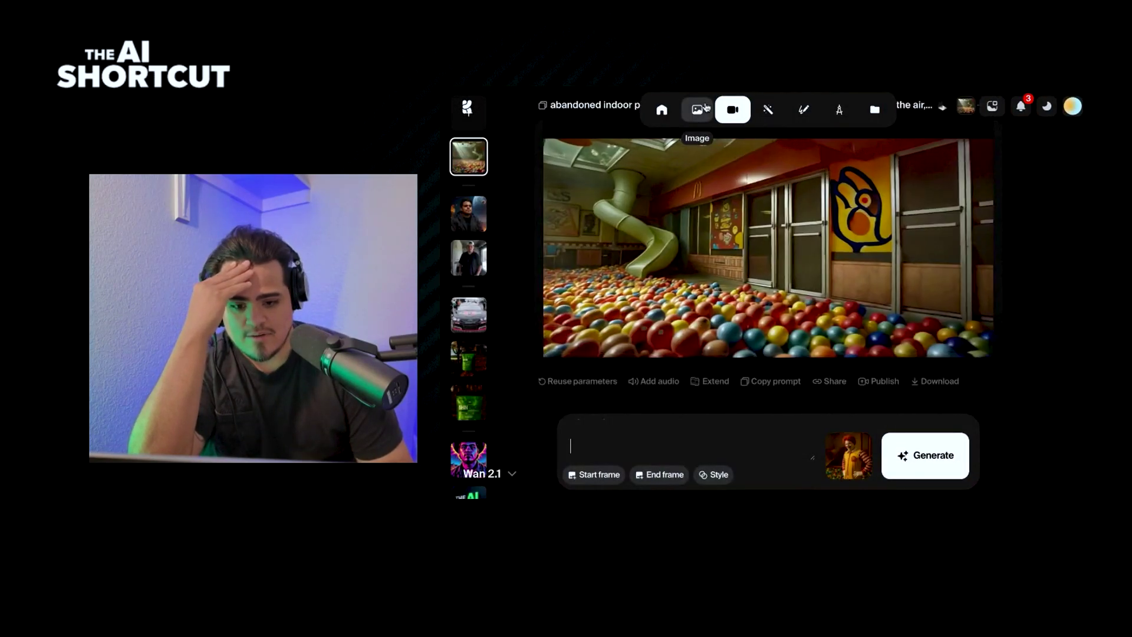
pyautogui.click(697, 109)
pyautogui.click(572, 258)
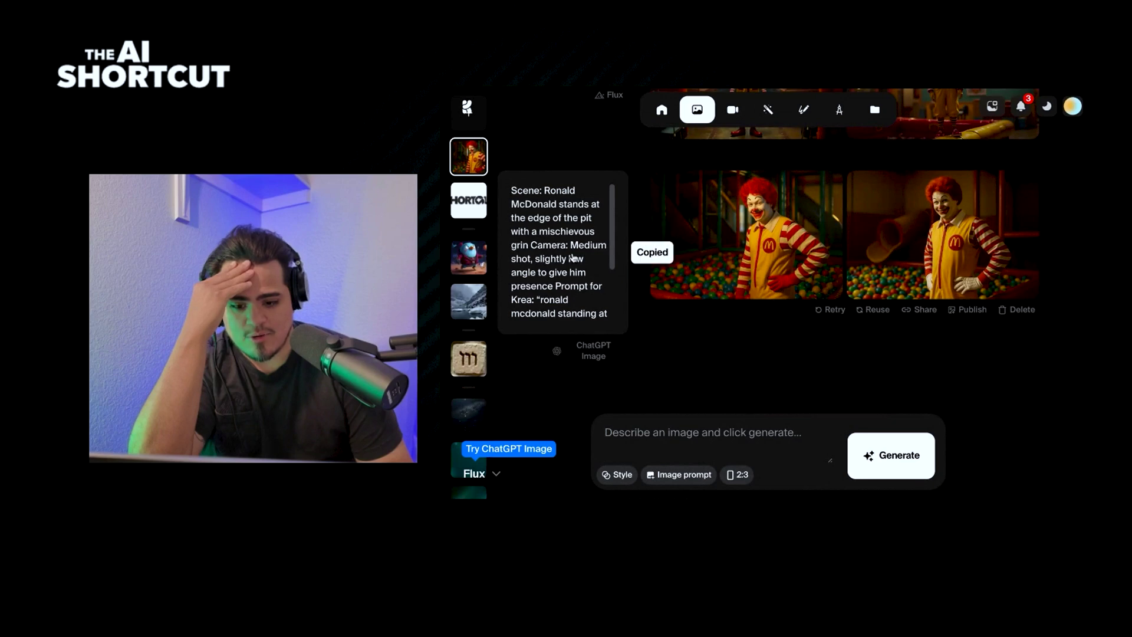
pyautogui.click(732, 109)
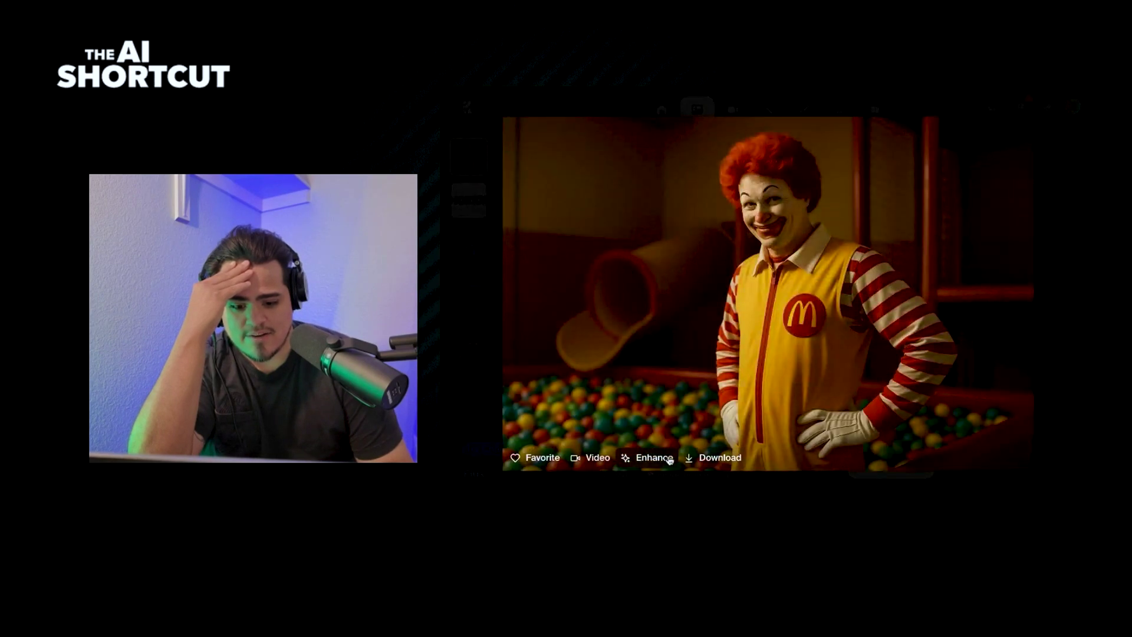
pyautogui.click(591, 457)
pyautogui.hotkey('ctrl', 'v')
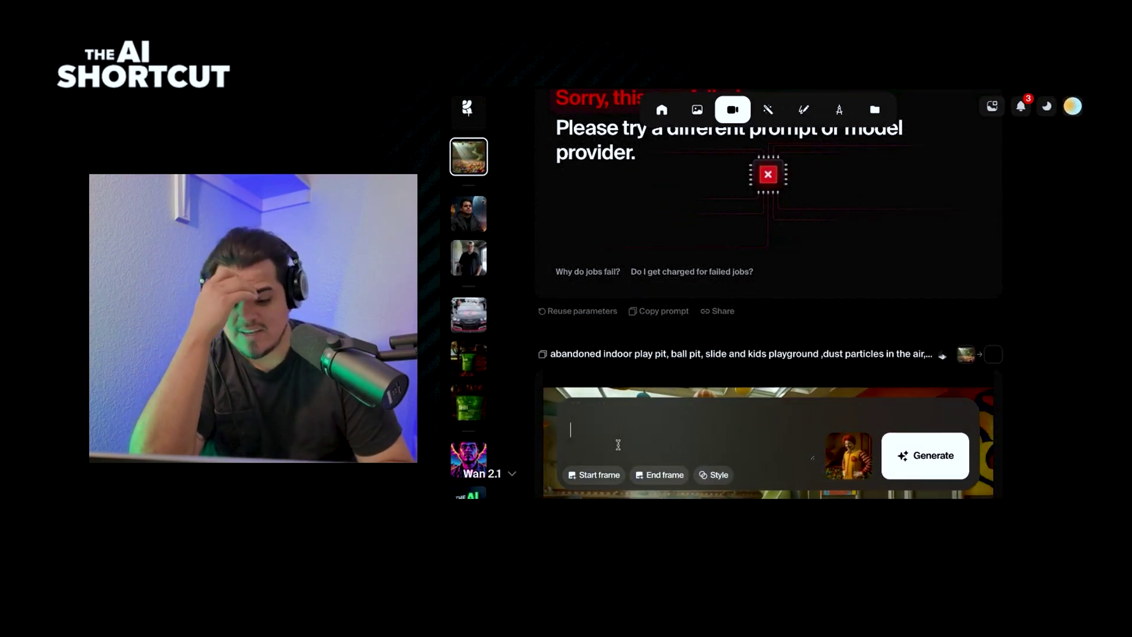
pyautogui.click(510, 474)
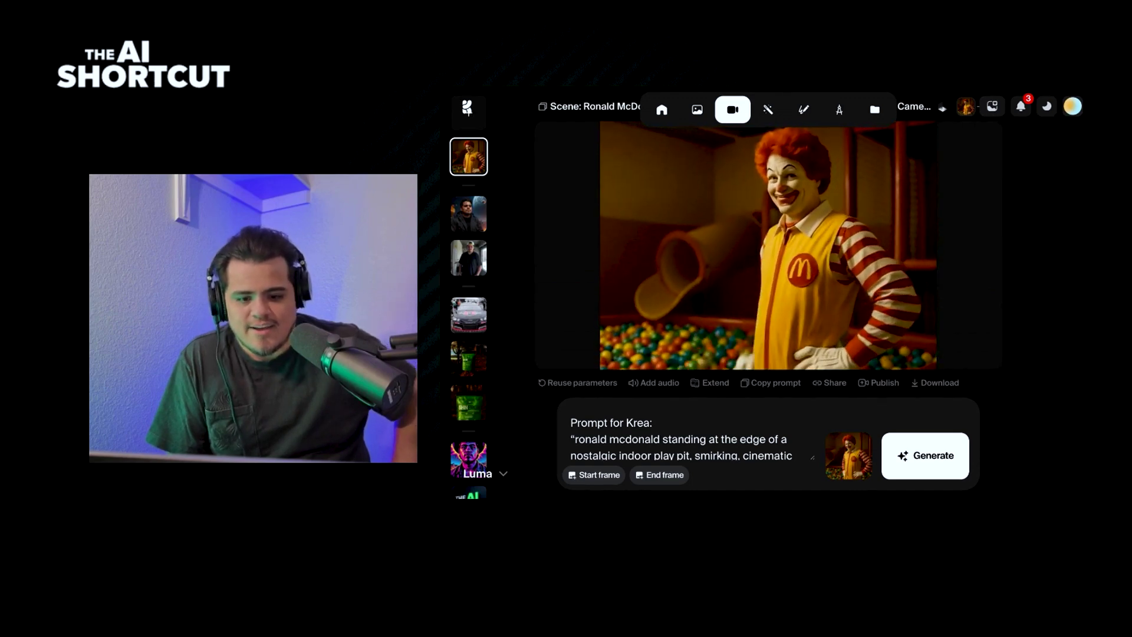
# - Trim the video prompt to Ronald McDonald at the pit's edge with a mischievous grin and the medium, slightly low-angle camera line, removing the image prompt text
pyautogui.scroll(-3, 786, 429)
pyautogui.scroll(-2, 786, 429)
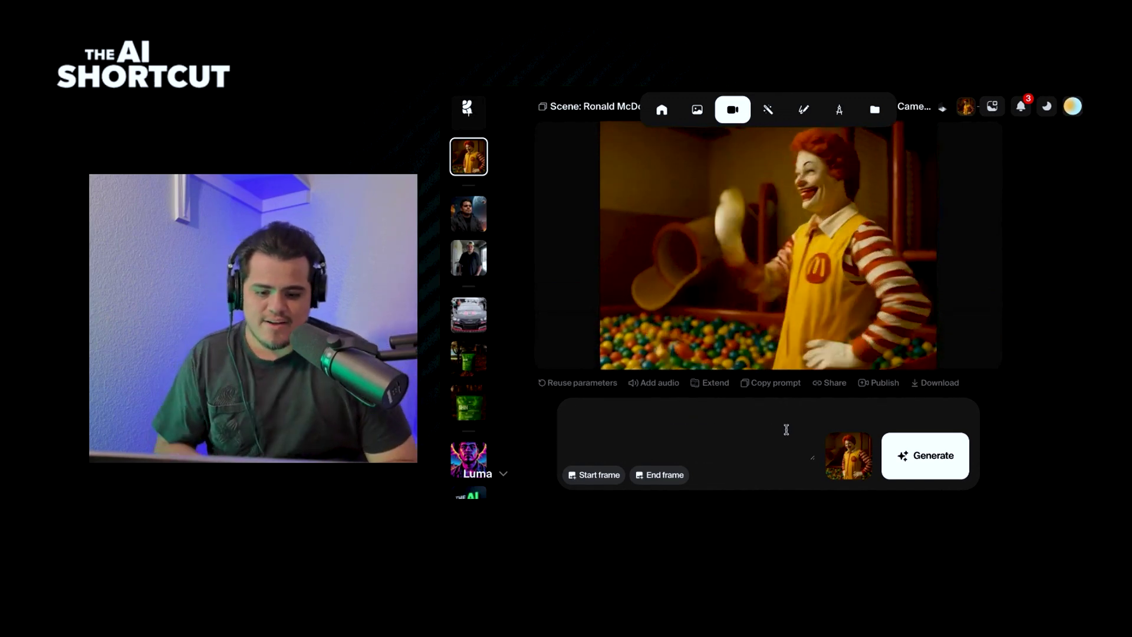
pyautogui.moveTo(685, 430); pyautogui.dragTo(569, 395)
pyautogui.click(678, 451)
pyautogui.scroll(-5, 655, 440)
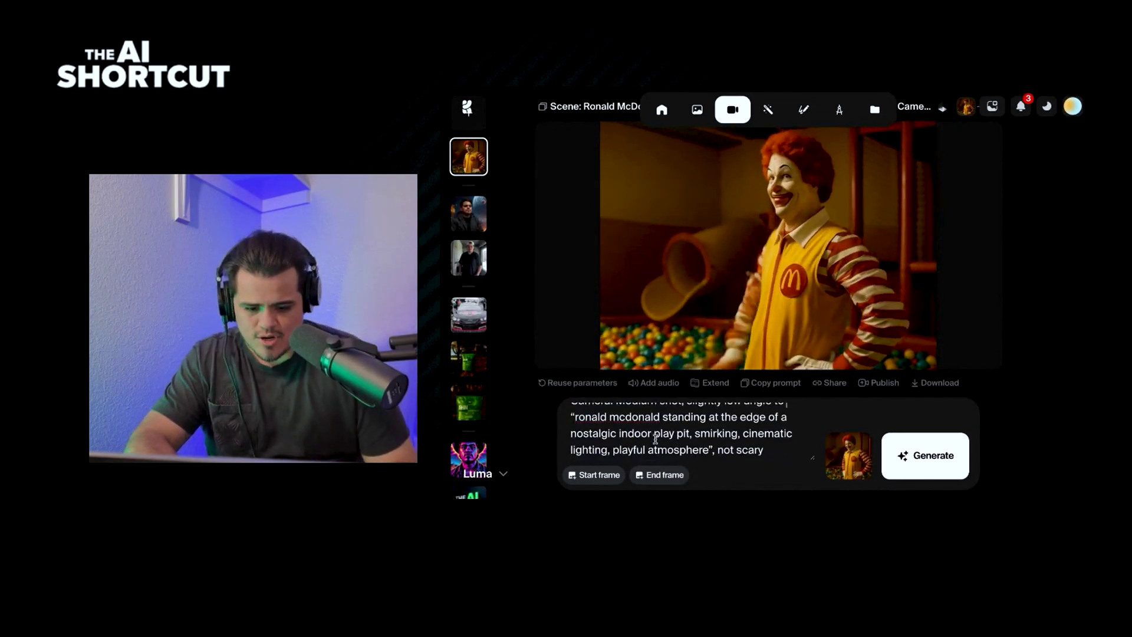
pyautogui.scroll(1, 612, 414)
pyautogui.scroll(-1, 652, 441)
pyautogui.scroll(-2, 679, 450)
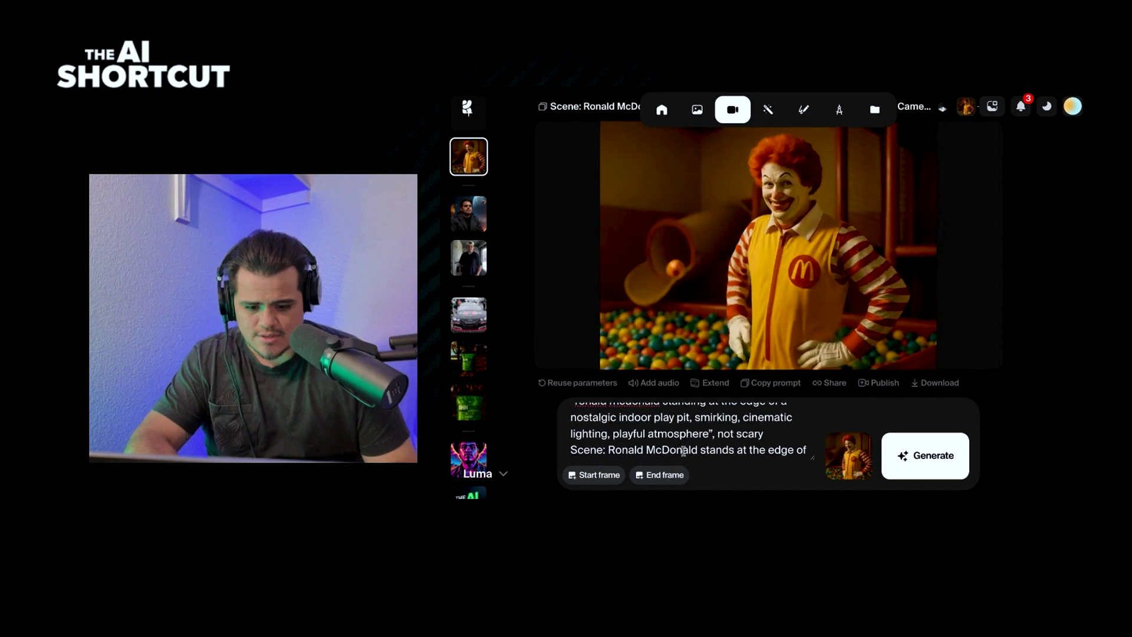
pyautogui.moveTo(720, 467); pyautogui.dragTo(581, 449)
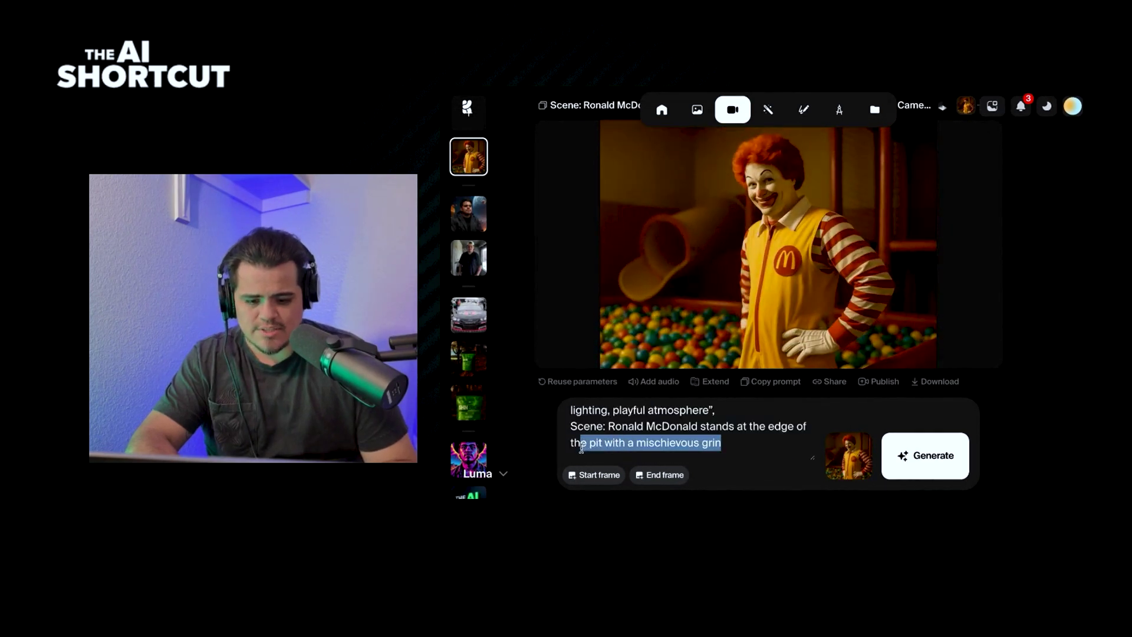
pyautogui.press('BackSpace')
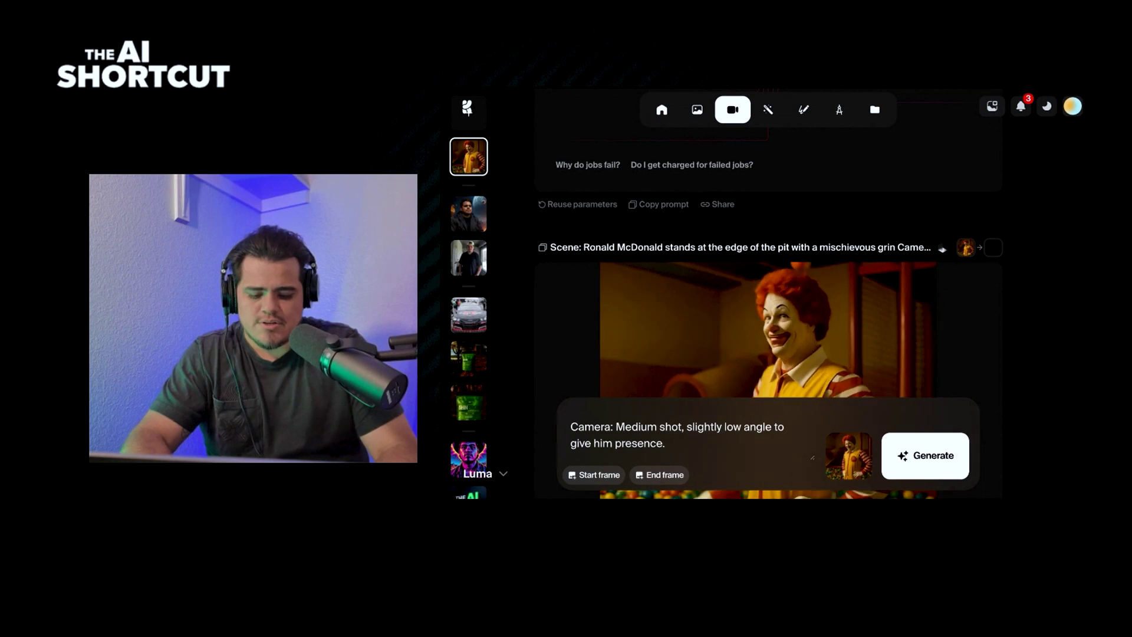
# - Append "slow motion push in shot" to the prompt and generate the Luma clip
pyautogui.write('slow motion push in sh')
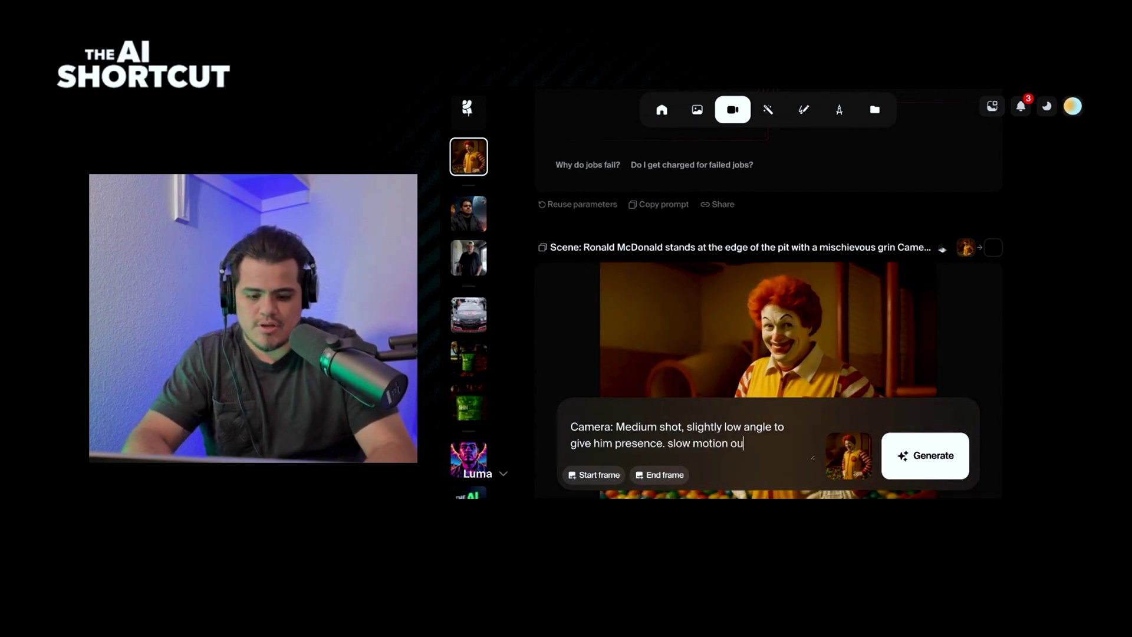
pyautogui.write('ot')
pyautogui.press('Return')
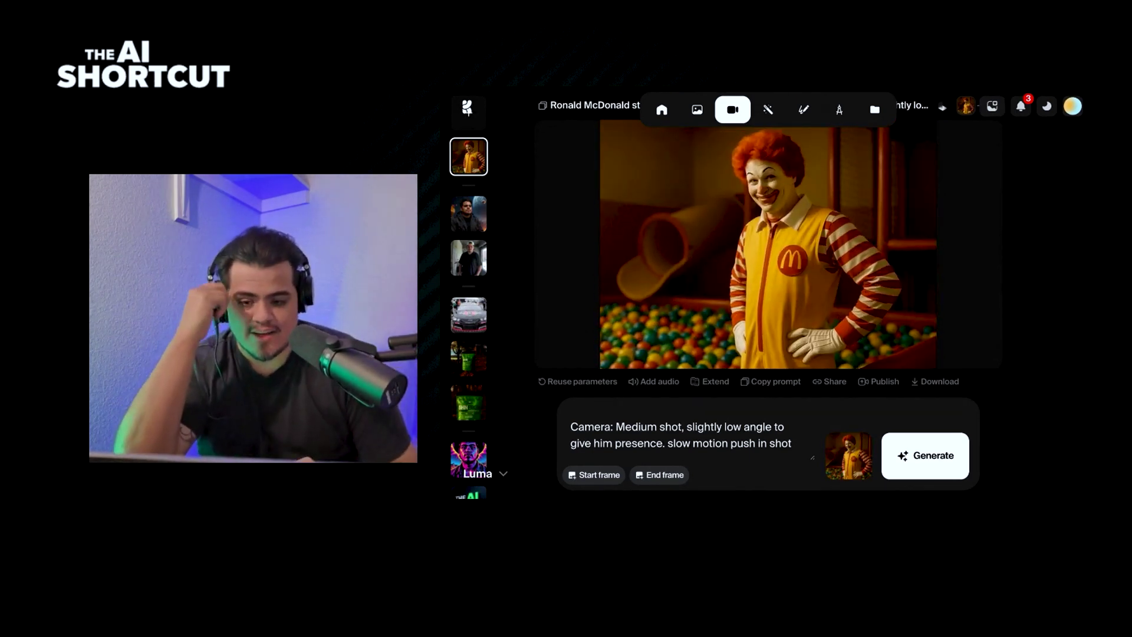
pyautogui.moveTo(944, 204)
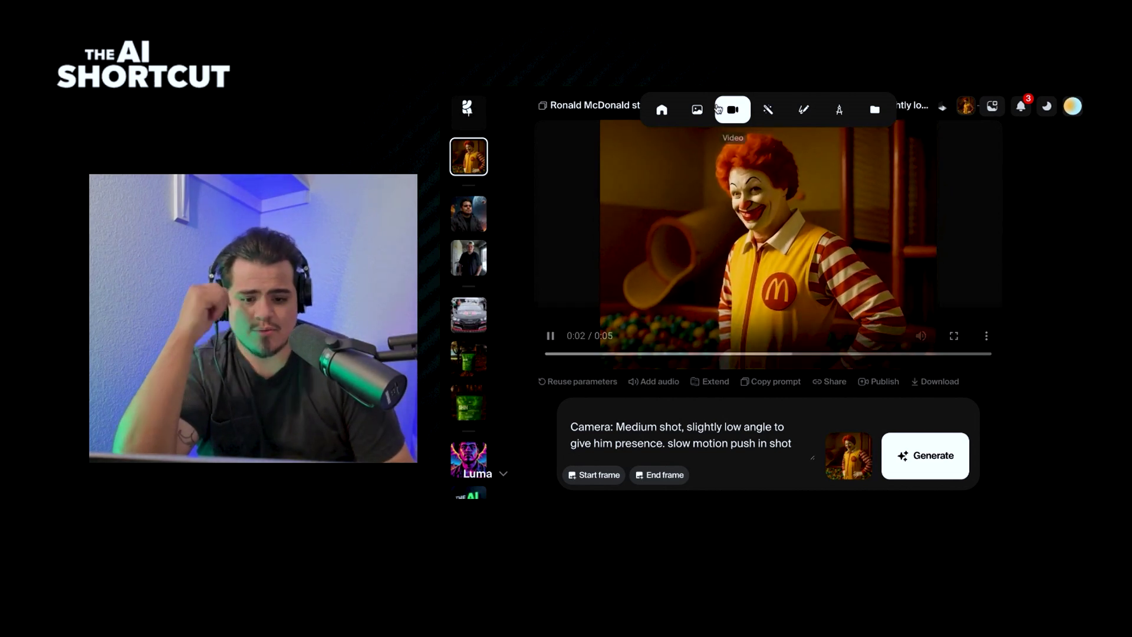
# - Return to image generation and generate the Ronald whispering close-up with Flux at a 16:9 aspect ratio
pyautogui.click(697, 110)
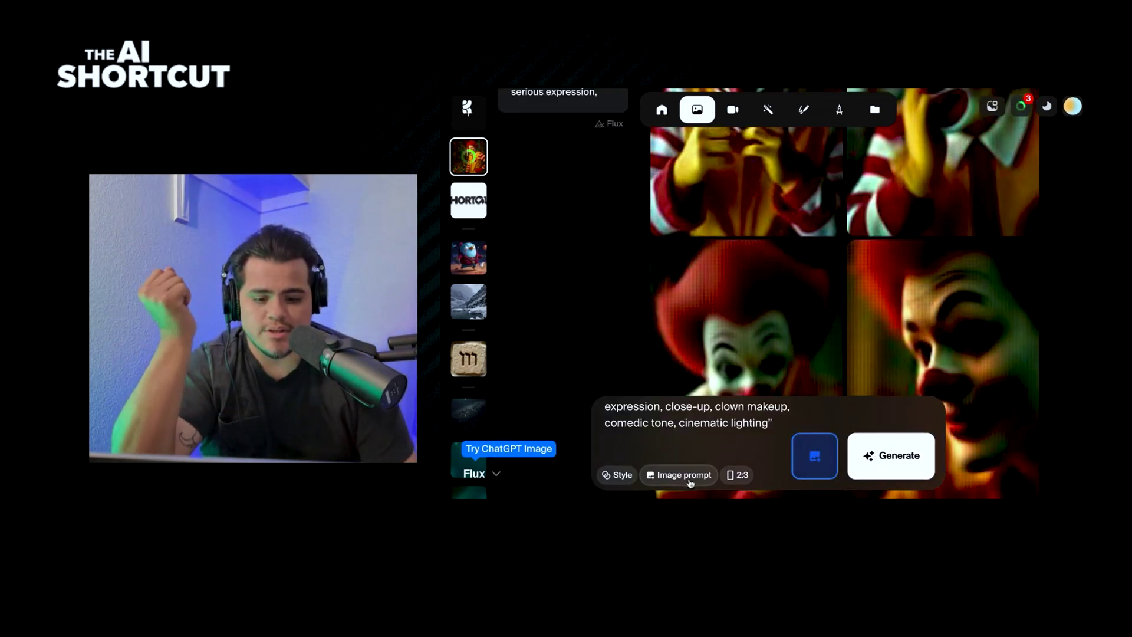
pyautogui.click(737, 474)
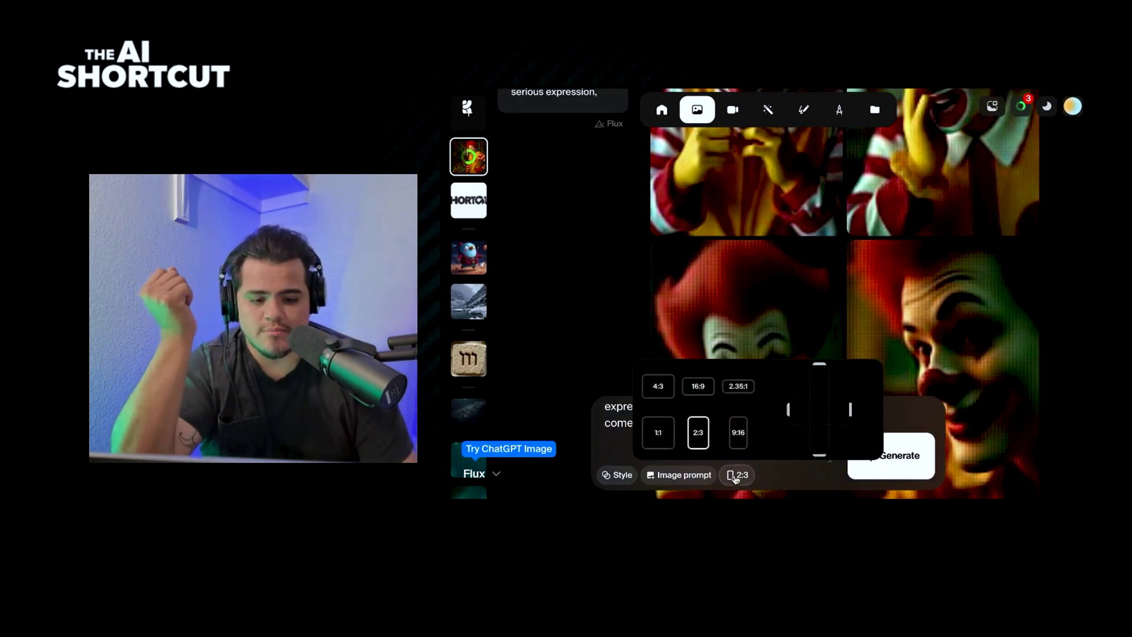
pyautogui.click(698, 386)
pyautogui.click(891, 455)
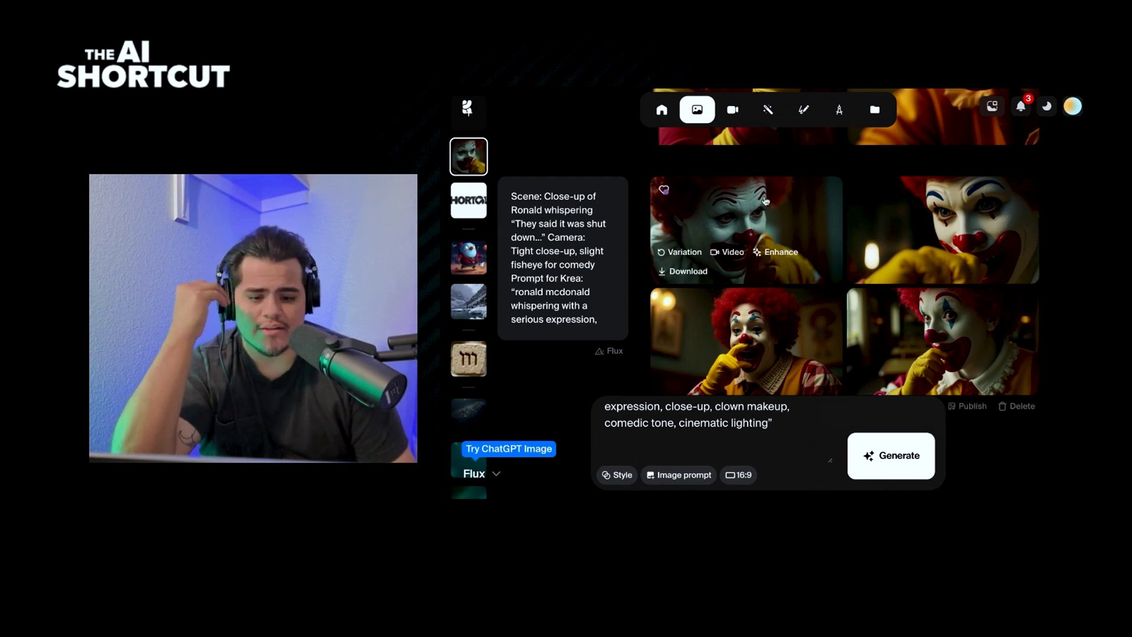
# - Generate more 16:9 Flux batches of the whispering close-up and review the resulting images
pyautogui.click(887, 469)
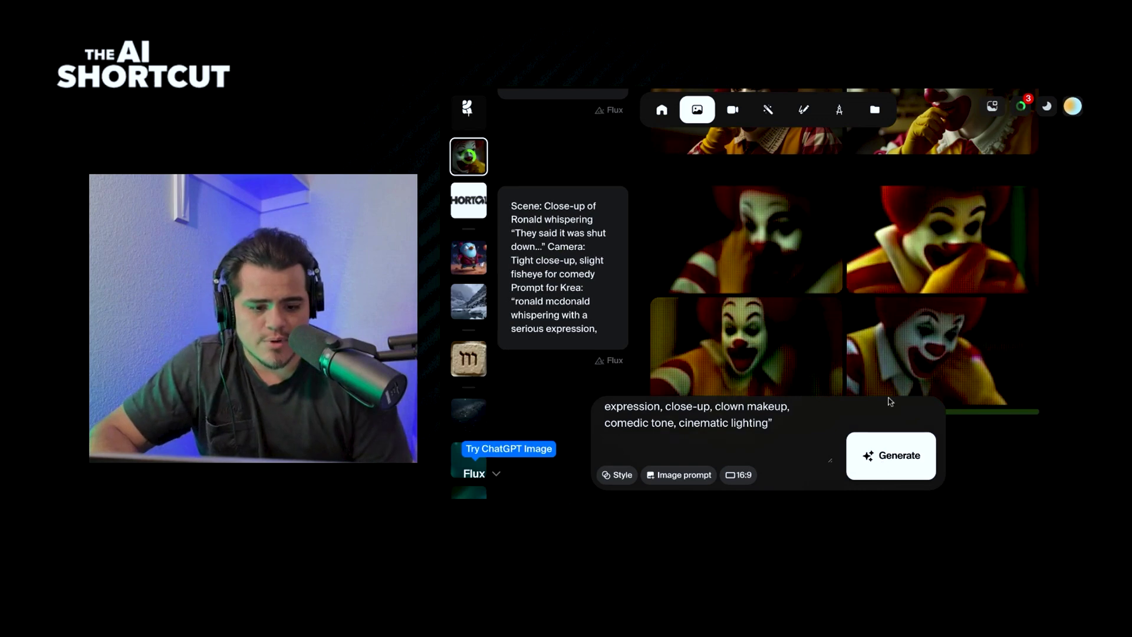
pyautogui.click(888, 465)
pyautogui.scroll(-1, 920, 318)
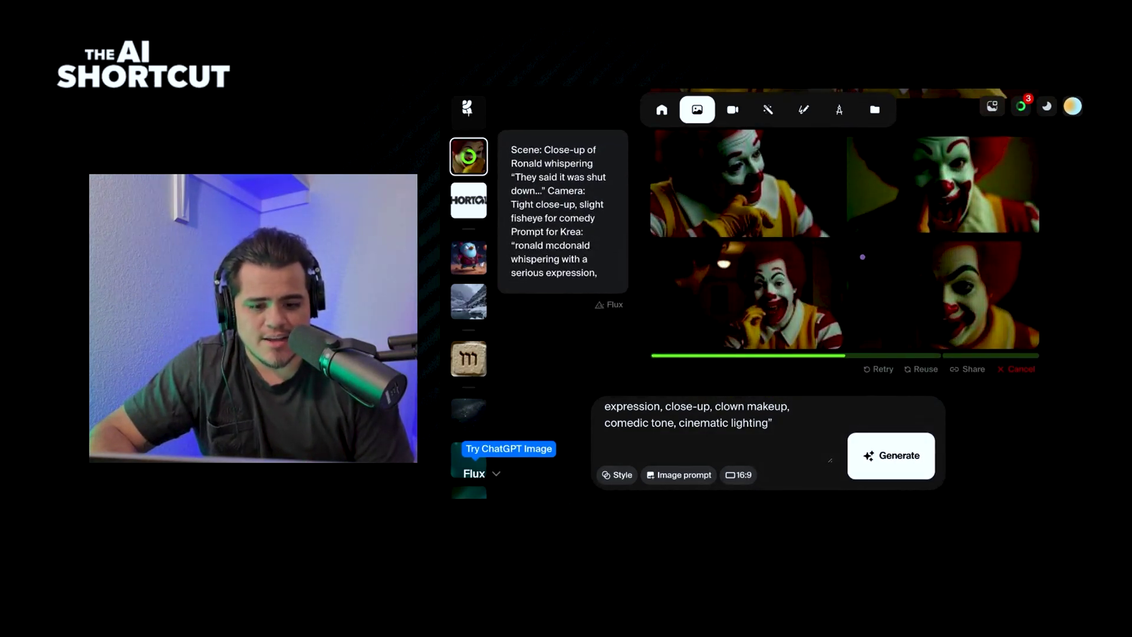
pyautogui.scroll(2, 714, 427)
pyautogui.scroll(1, 1000, 305)
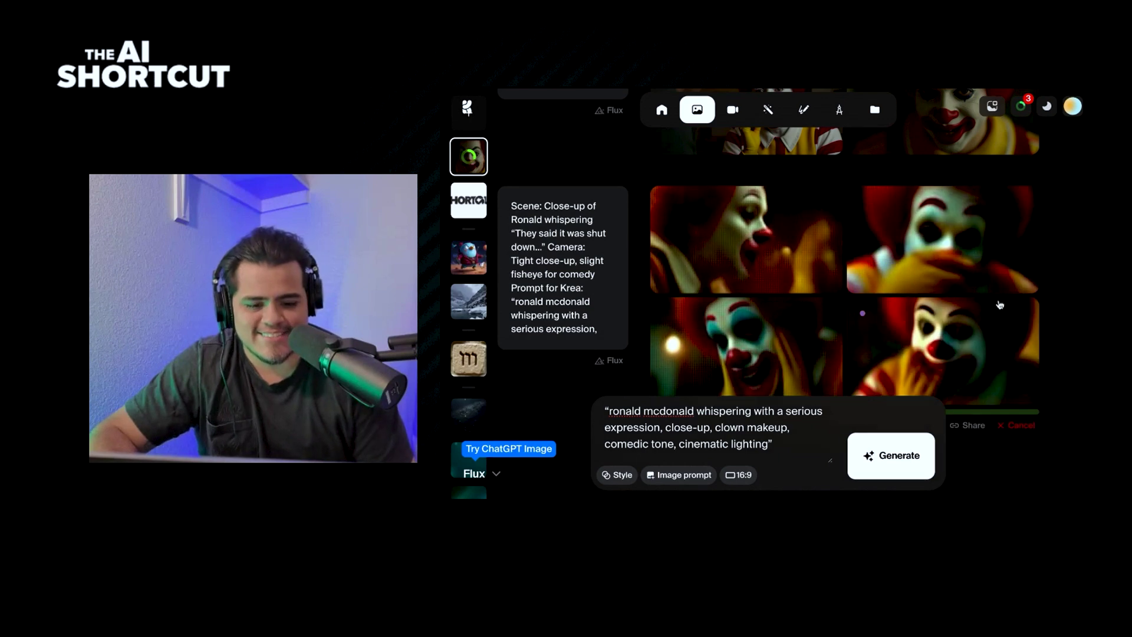
pyautogui.scroll(-1, 1026, 304)
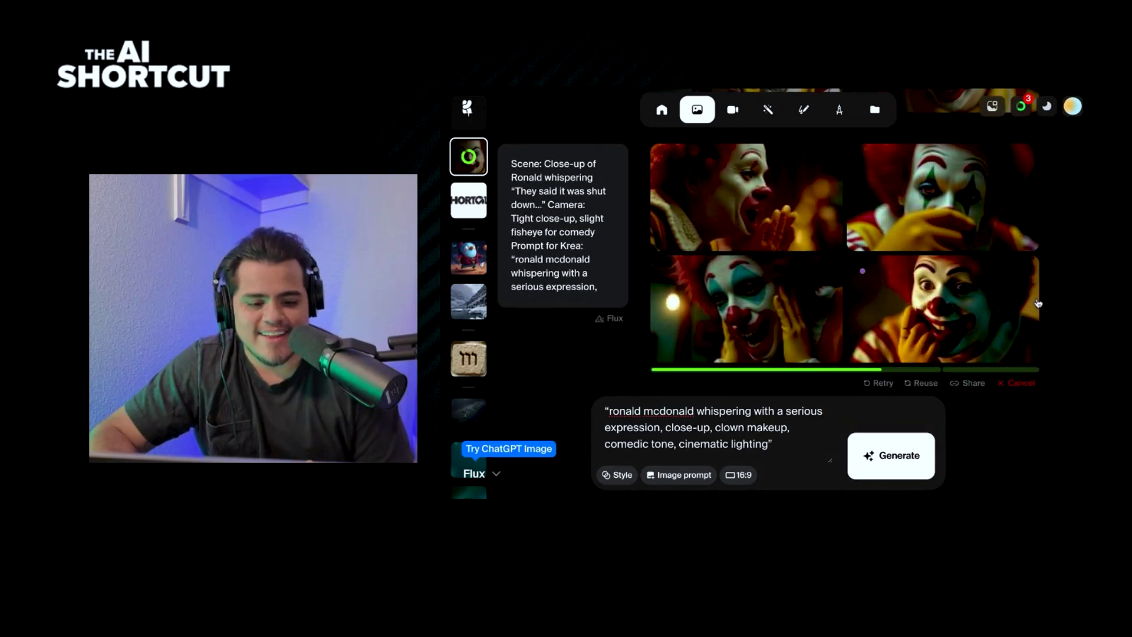
# - Add "happy clown" to the end of the whispering close-up prompt and regenerate with Flux
pyautogui.click(891, 455)
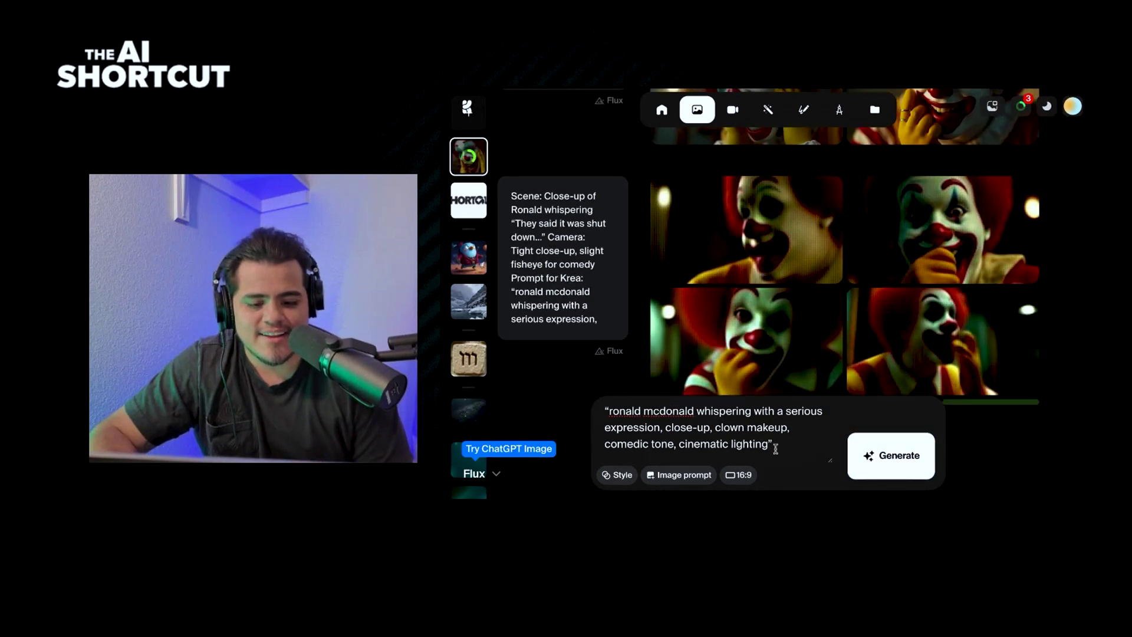
pyautogui.write('happy clown')
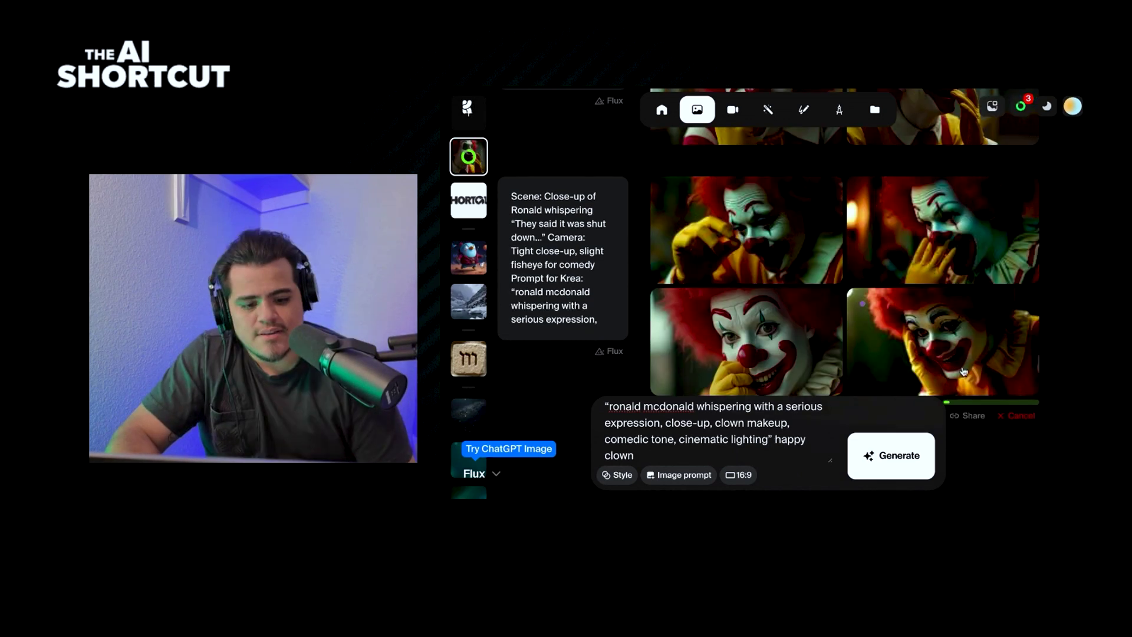
pyautogui.press('Return')
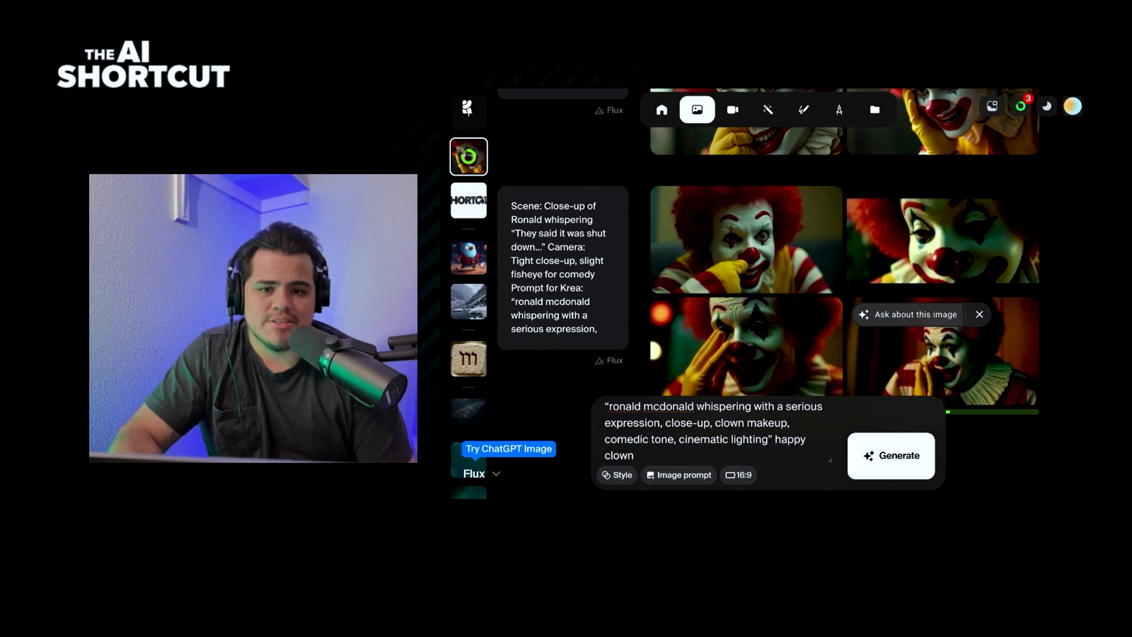
# - Switch the image model to ChatGPT Image, set the aspect ratio to 3:2 and generate the happy clown close-up
pyautogui.click(480, 474)
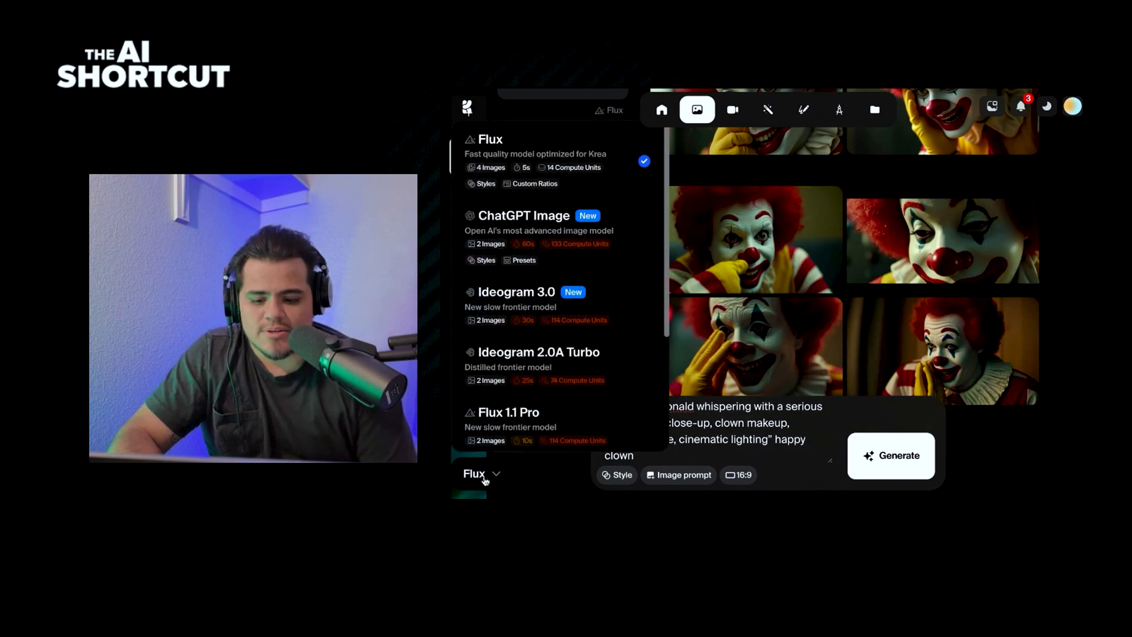
pyautogui.click(532, 255)
pyautogui.click(729, 475)
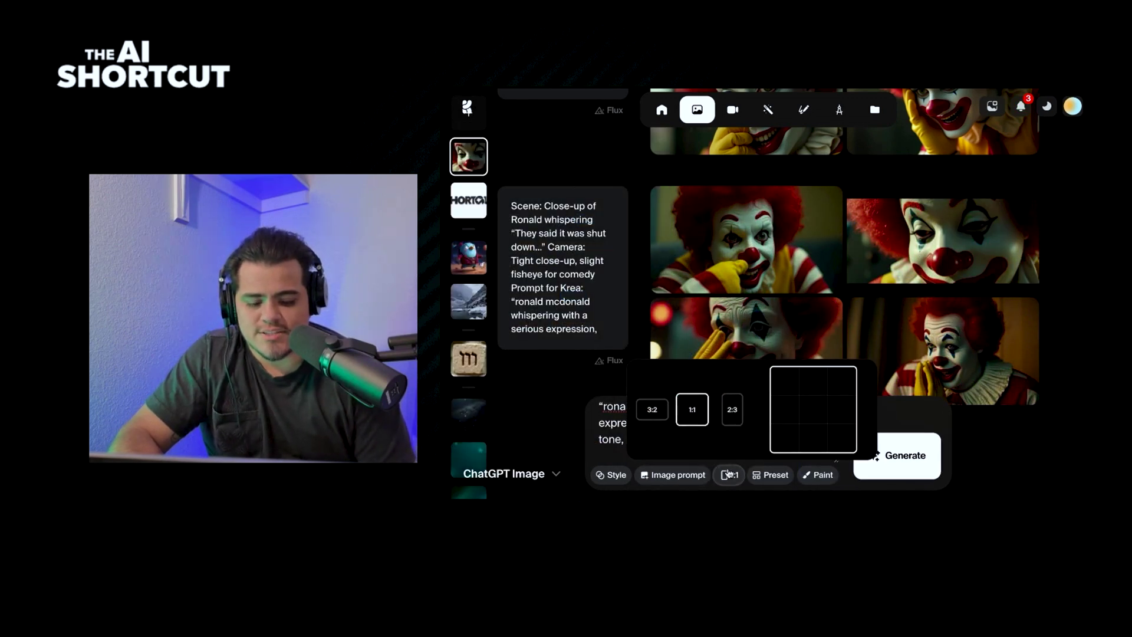
pyautogui.click(645, 411)
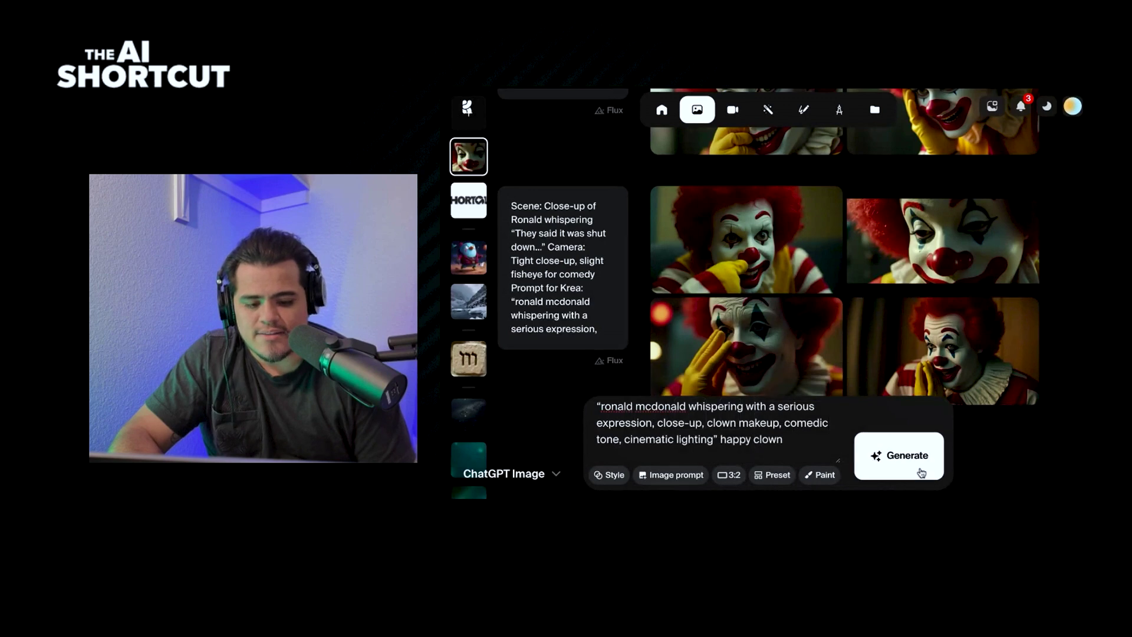
pyautogui.click(920, 469)
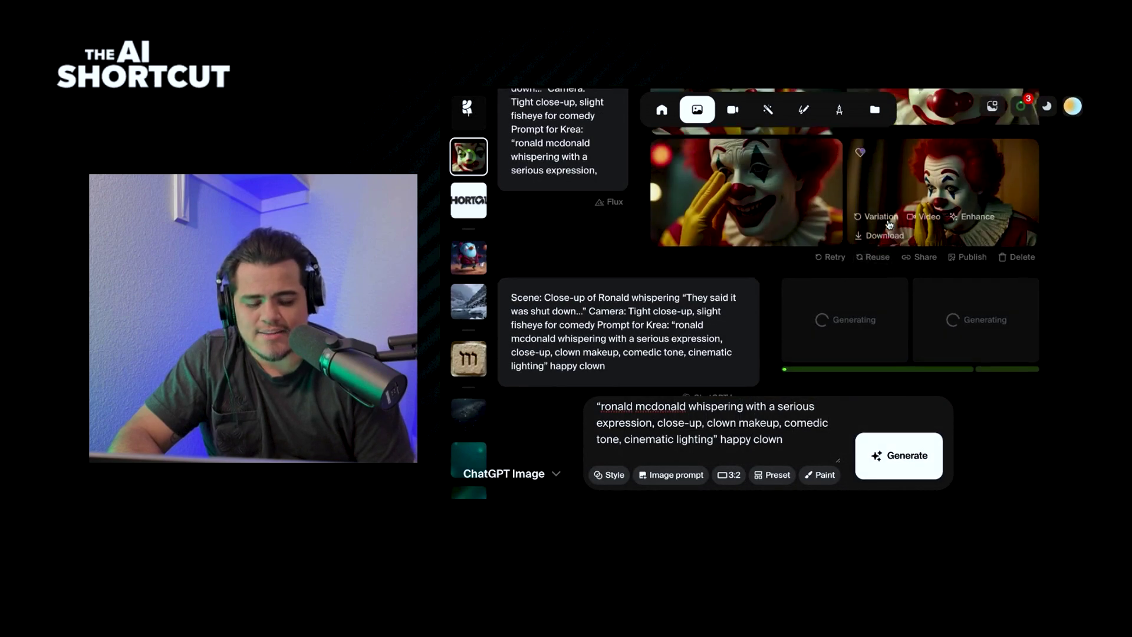
pyautogui.scroll(3, 1033, 211)
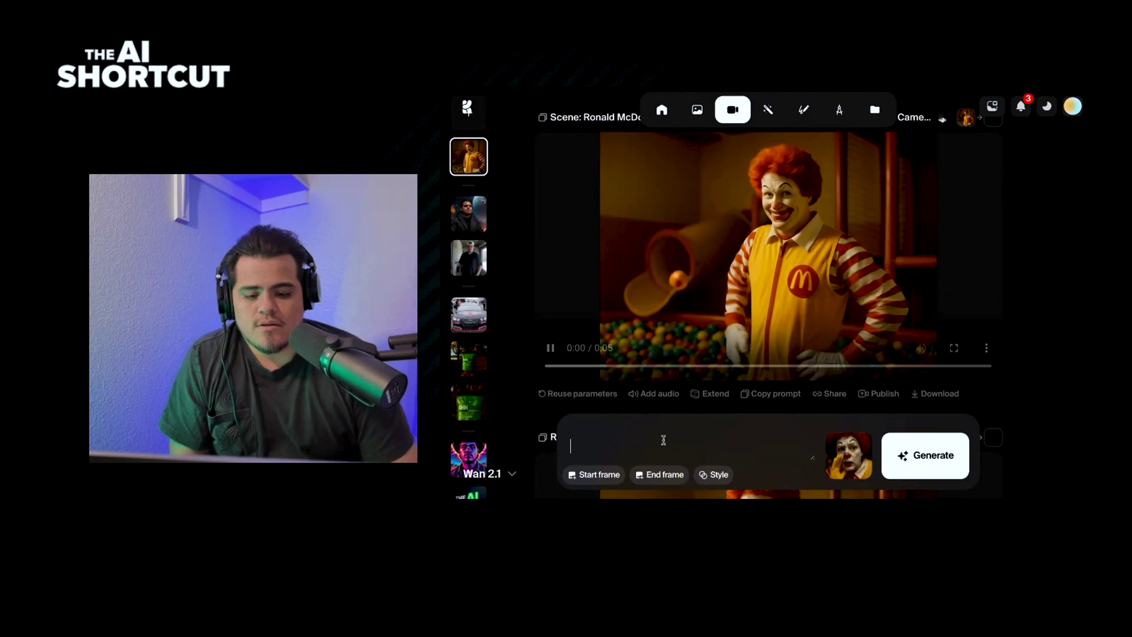
# - Enter "mcdonalds clown close up shot. very slow motion dolly out shot" as the video prompt for the whispering Ronald image
pyautogui.scroll(-5, 699, 323)
pyautogui.click(591, 437)
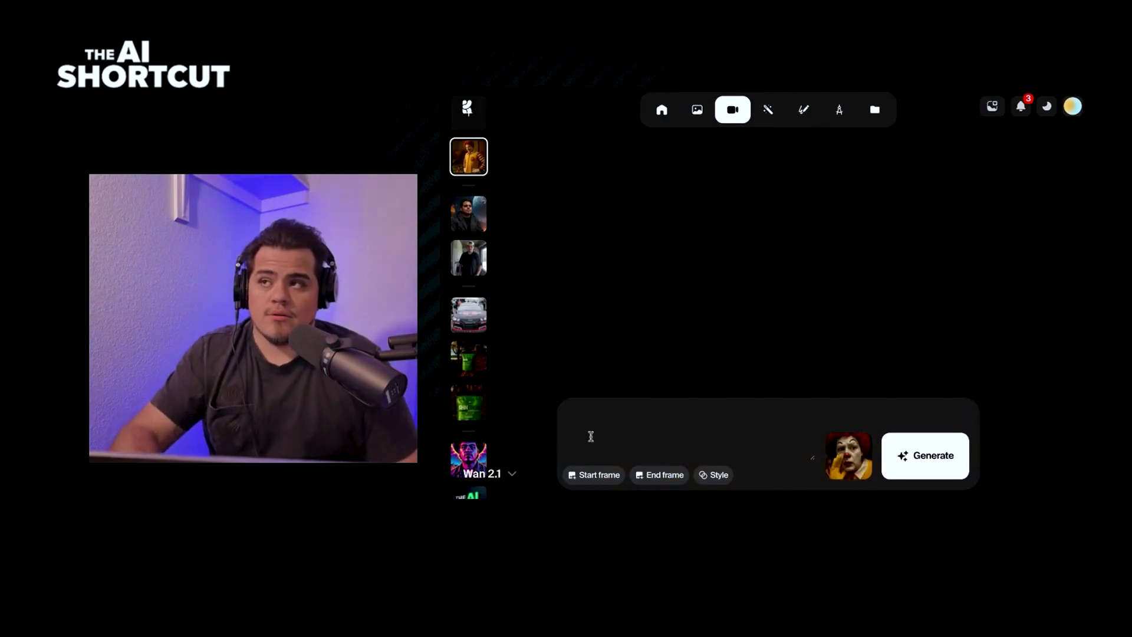
pyautogui.write('mcdonalds clown')
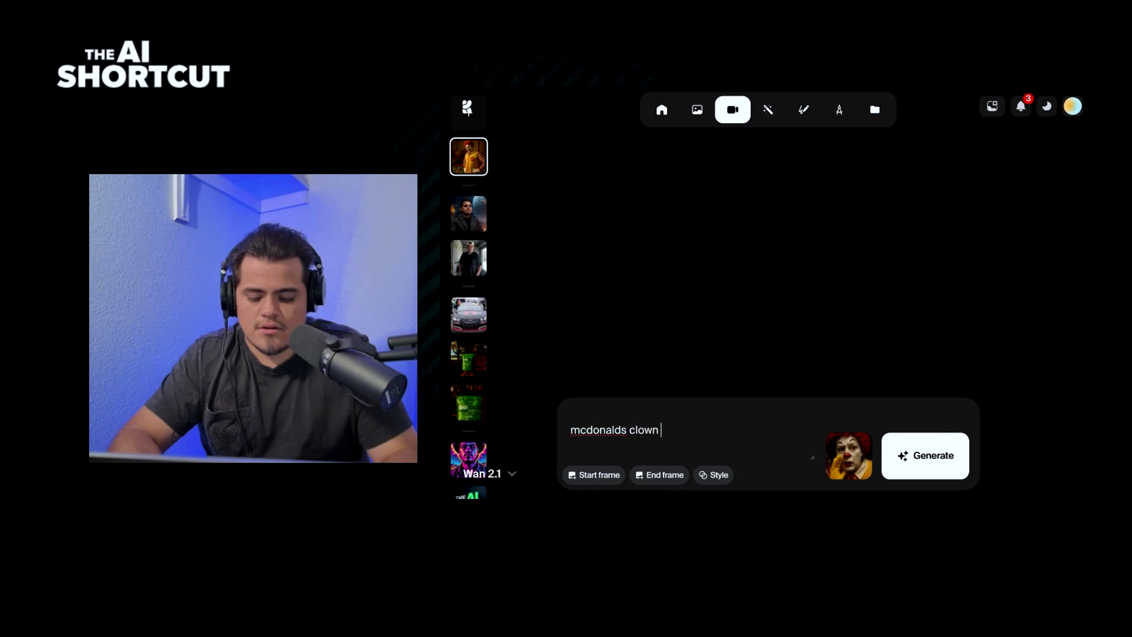
pyautogui.write(' close up shot. very slow pull')
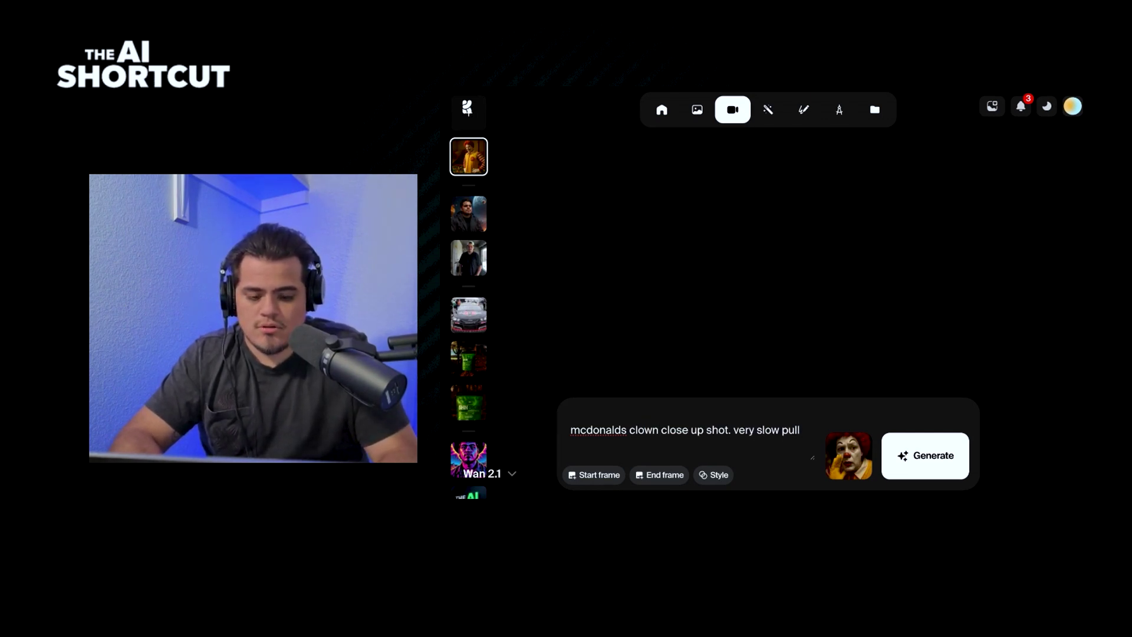
pyautogui.press('BackSpace')
pyautogui.press('BackSpace')
pyautogui.press('BackSpace')
pyautogui.press('BackSpace')
pyautogui.write('dolly out shot')
pyautogui.click(784, 430)
pyautogui.write('motion')
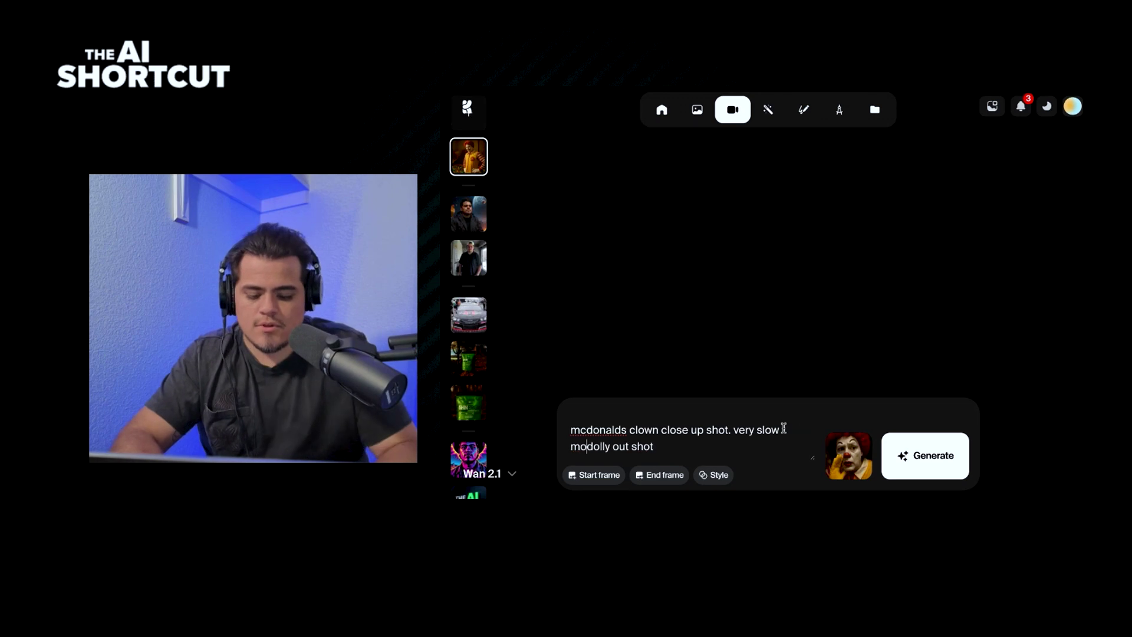
# - Switch the video model to Luma and generate the whispering Ronald clip
pyautogui.click(508, 473)
pyautogui.scroll(-5, 590, 386)
pyautogui.click(513, 260)
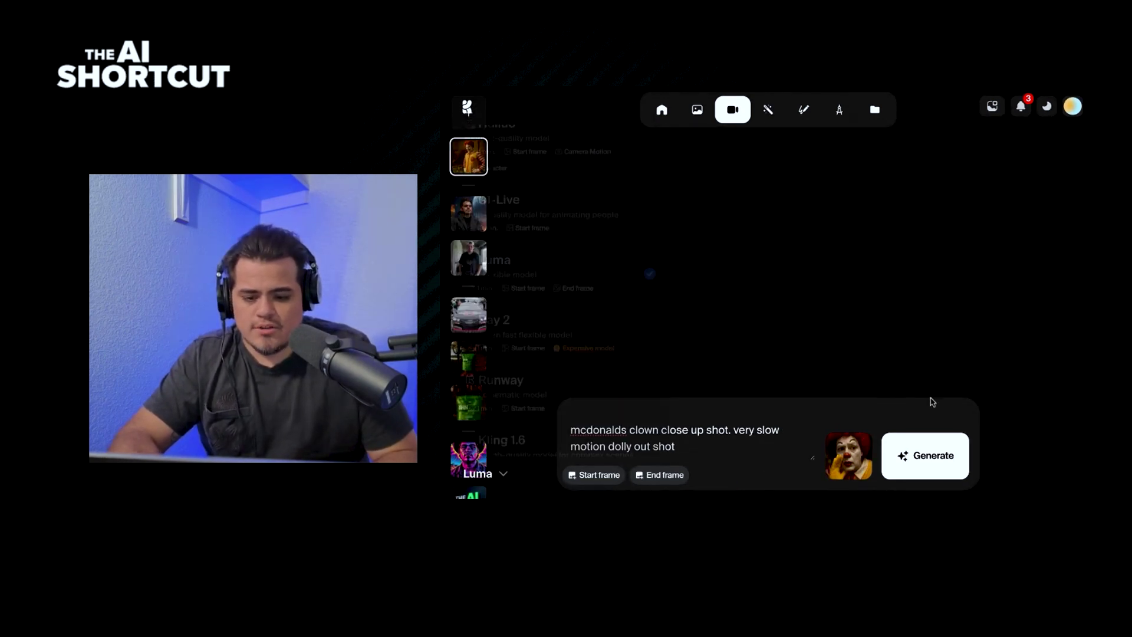
pyautogui.click(926, 456)
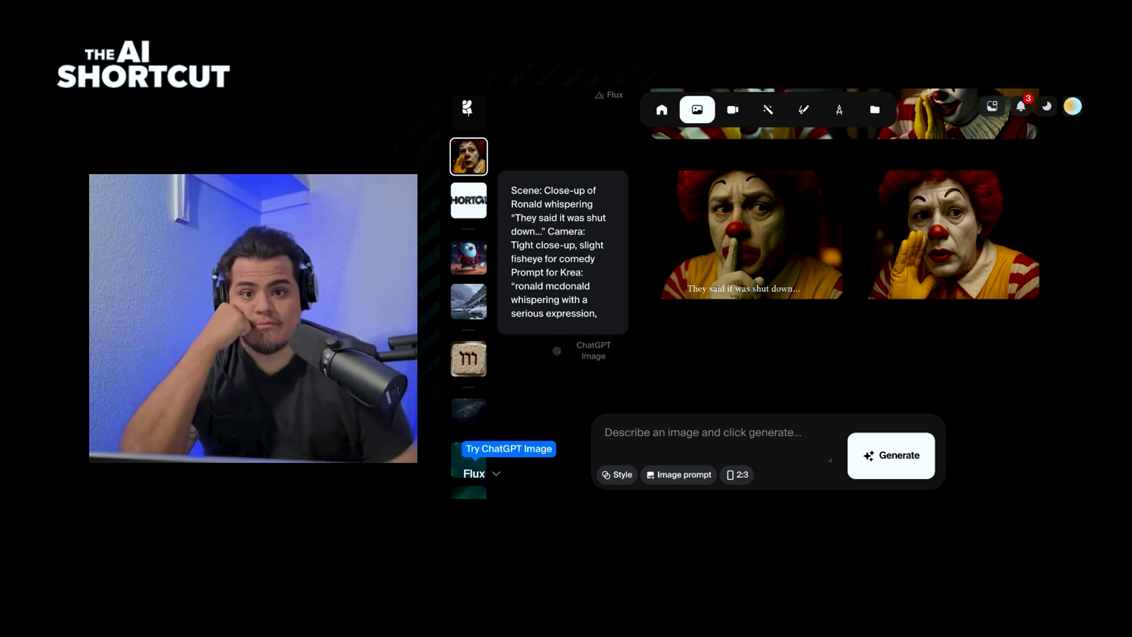
# - Compare the kids stampede images in a larger view and upscale the one with the blurred boy in blue 2x with Krea Enhance
pyautogui.moveTo(696, 277)
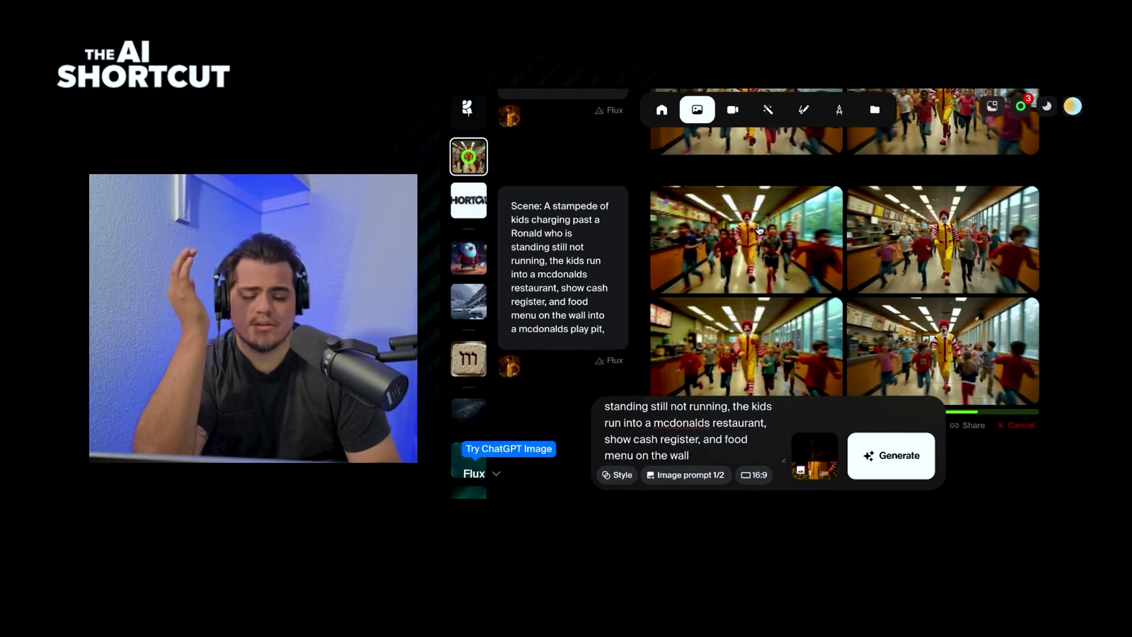
pyautogui.click(761, 233)
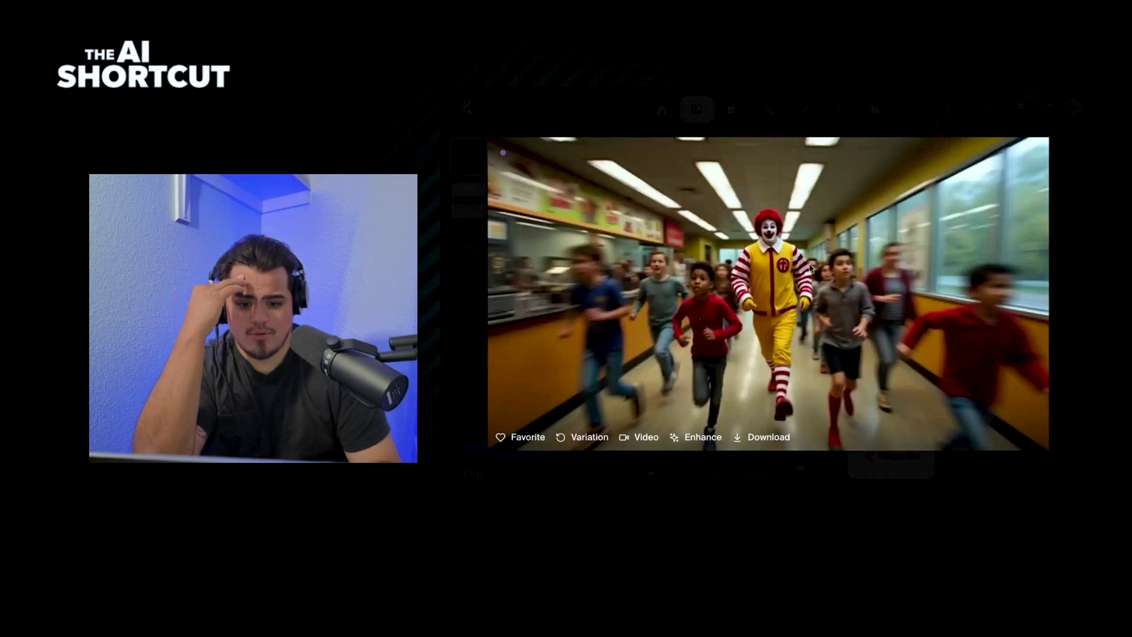
pyautogui.press('Right')
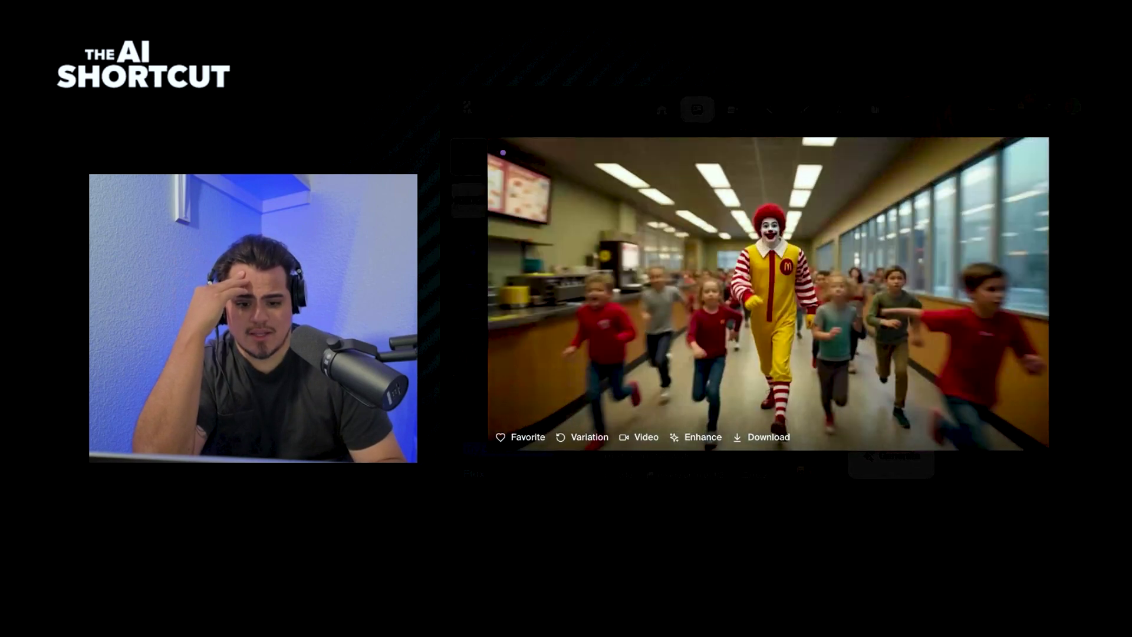
pyautogui.press('Right')
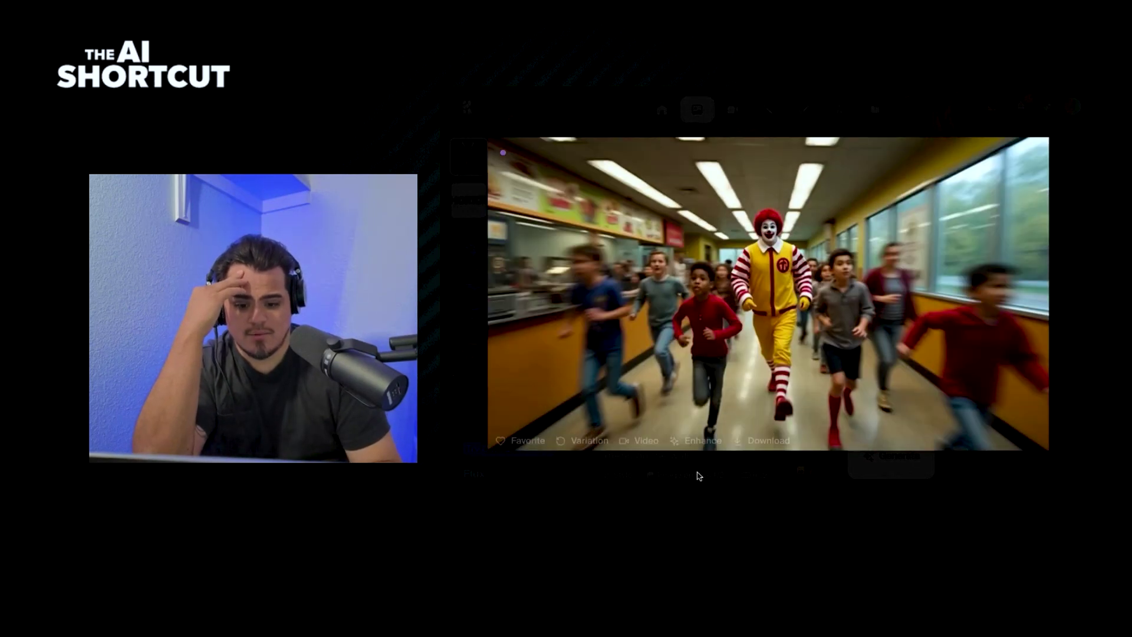
pyautogui.press('Escape')
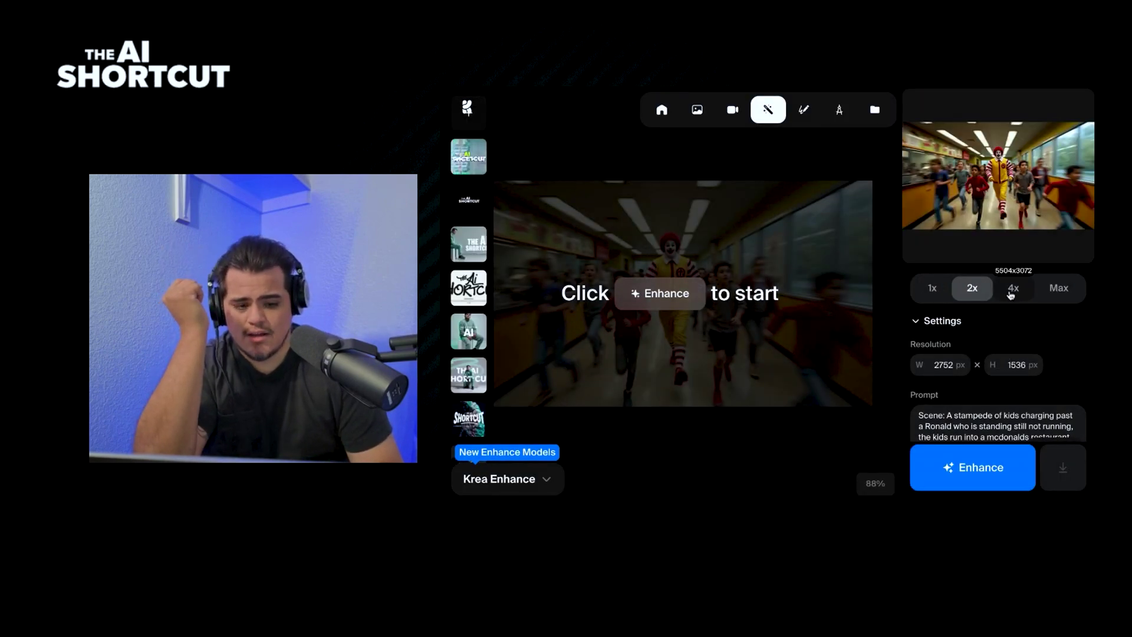
pyautogui.click(984, 481)
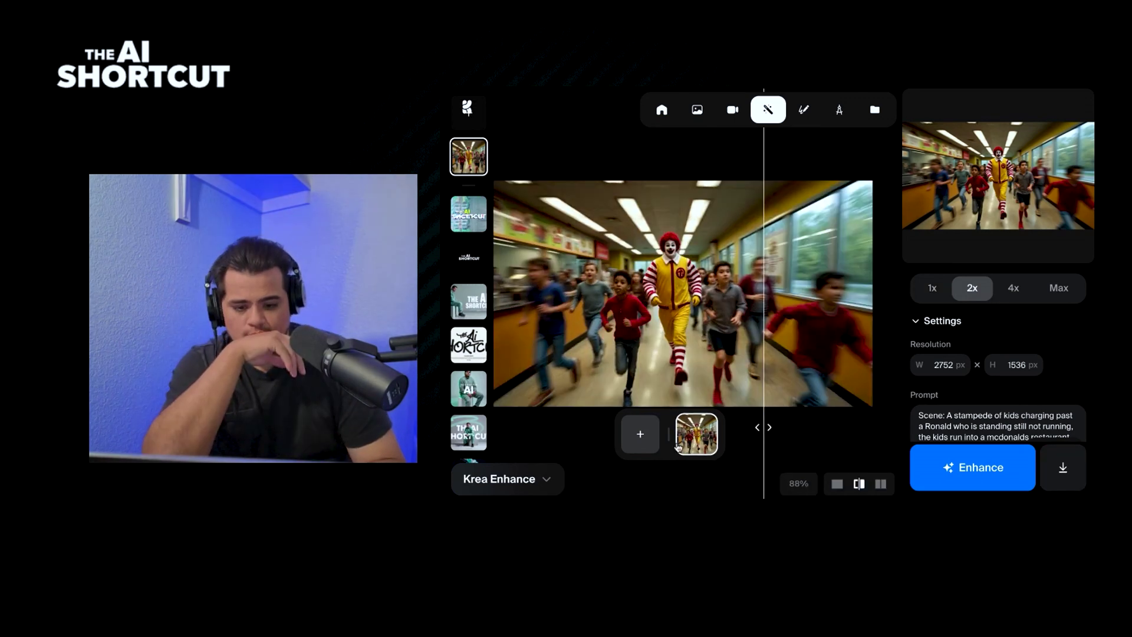
# - Start a new video with the kids stampede image as its reference frame
pyautogui.click(732, 110)
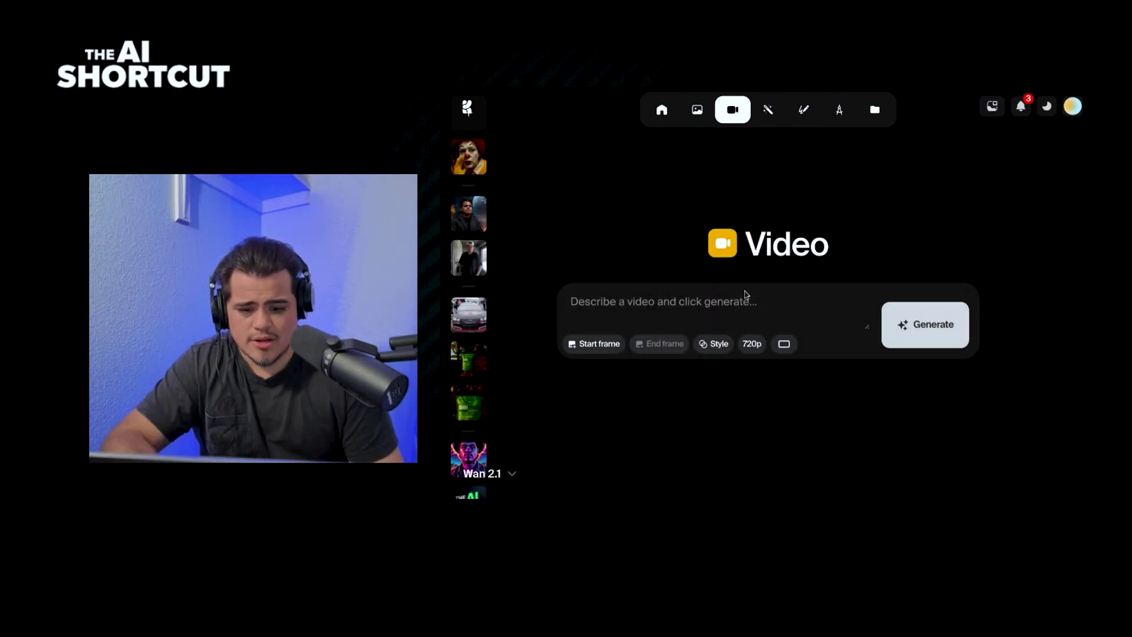
pyautogui.click(782, 348)
pyautogui.click(782, 348)
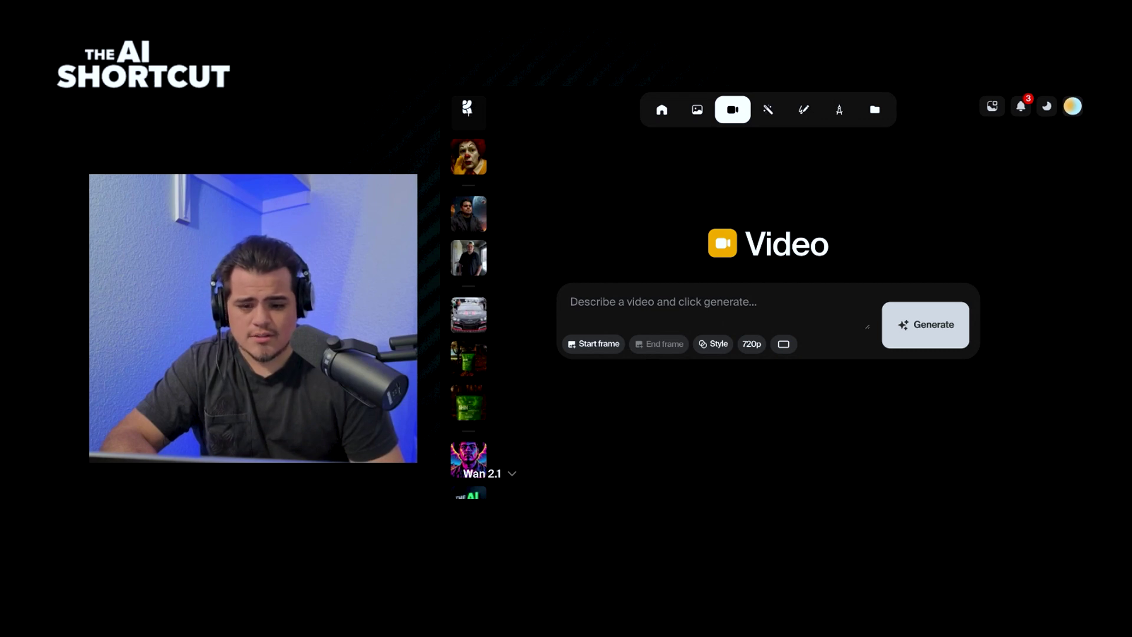
pyautogui.moveTo(1120, 294); pyautogui.dragTo(752, 277)
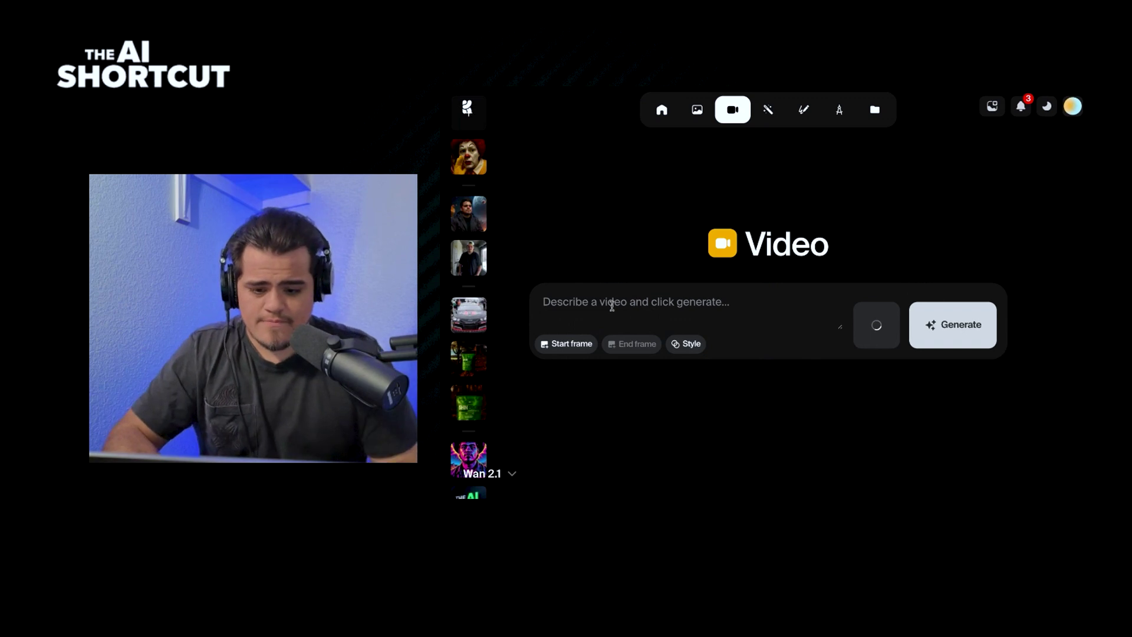
pyautogui.moveTo(496, 130)
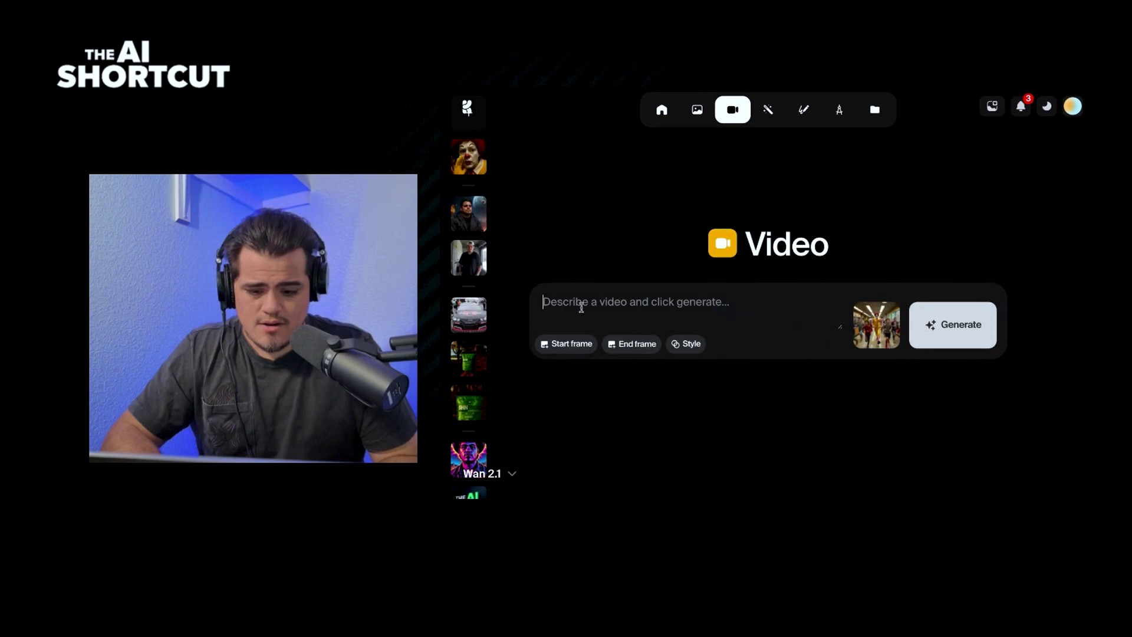
# - Enter "a group of excited kids running into a mcdonalds restaurant, motion blur, high energy, vibrant colors, fast movement", slow dolly shot as the video prompt
pyautogui.write('"a group of excited kids running into a mcdonalds retra, motion blur, high energy, vibrant colors, fast movement"')
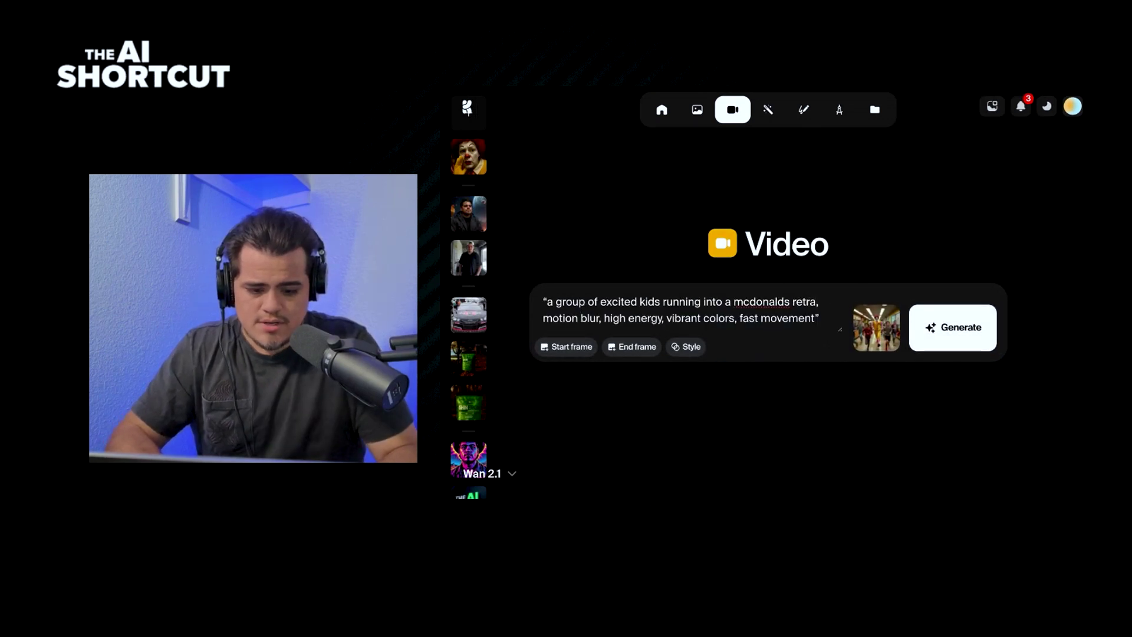
pyautogui.write('aunt')
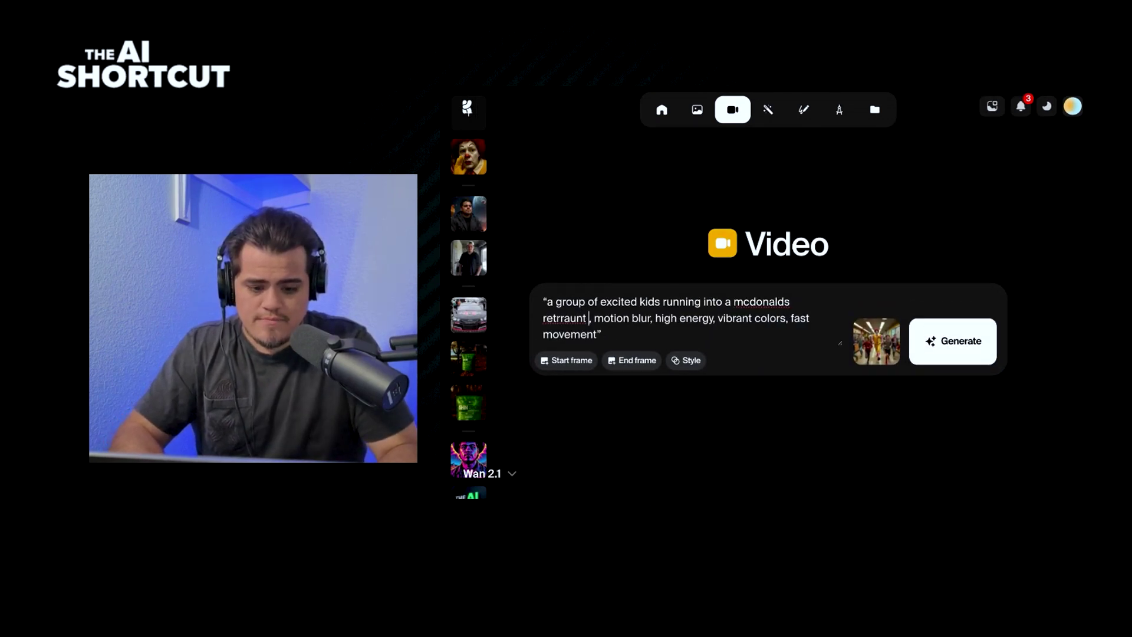
pyautogui.doubleClick(564, 316)
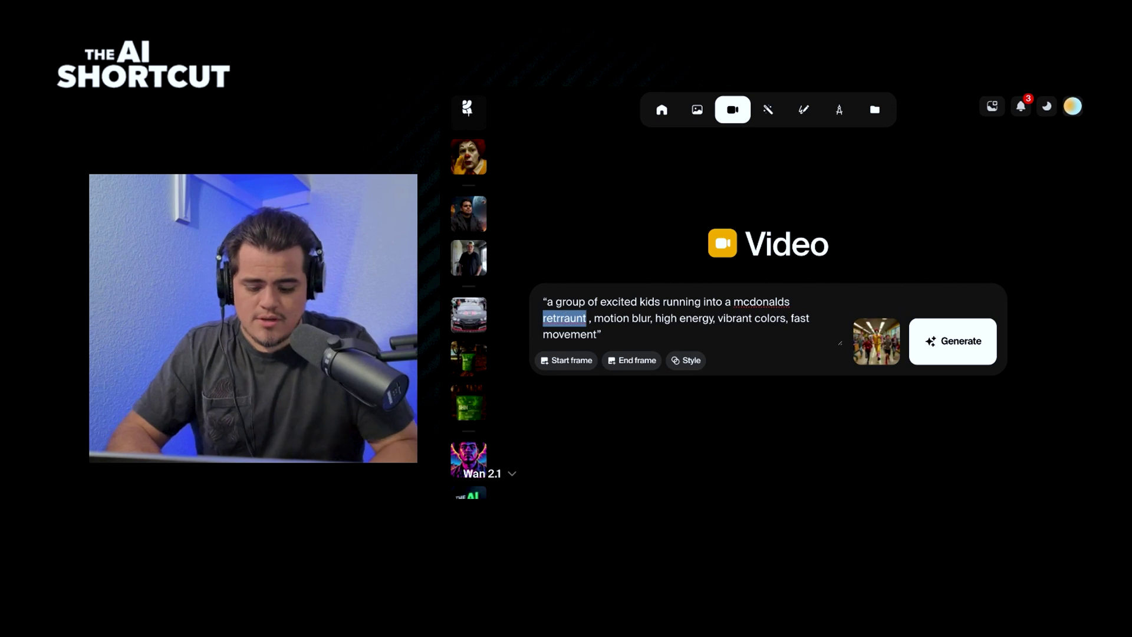
pyautogui.write('ret')
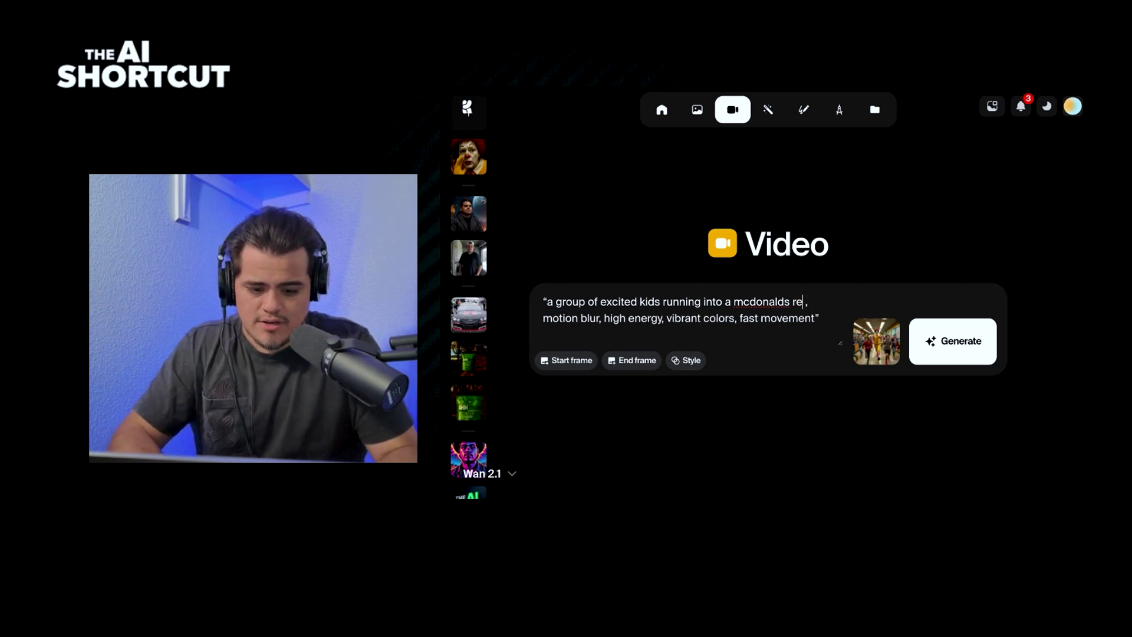
pyautogui.write('straunt')
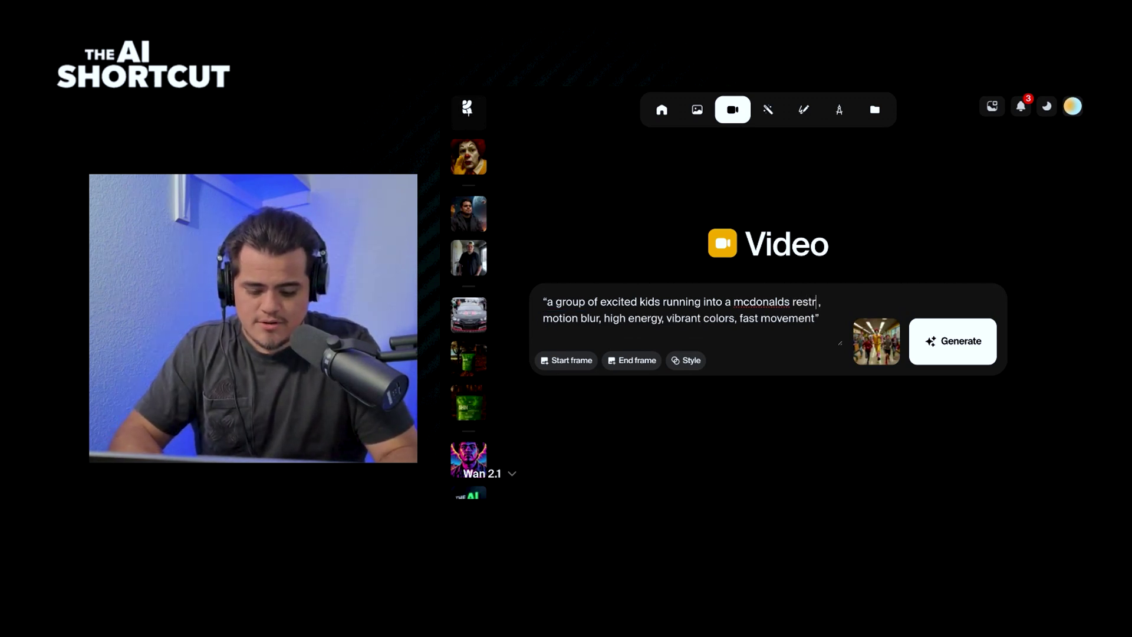
pyautogui.doubleClick(574, 320)
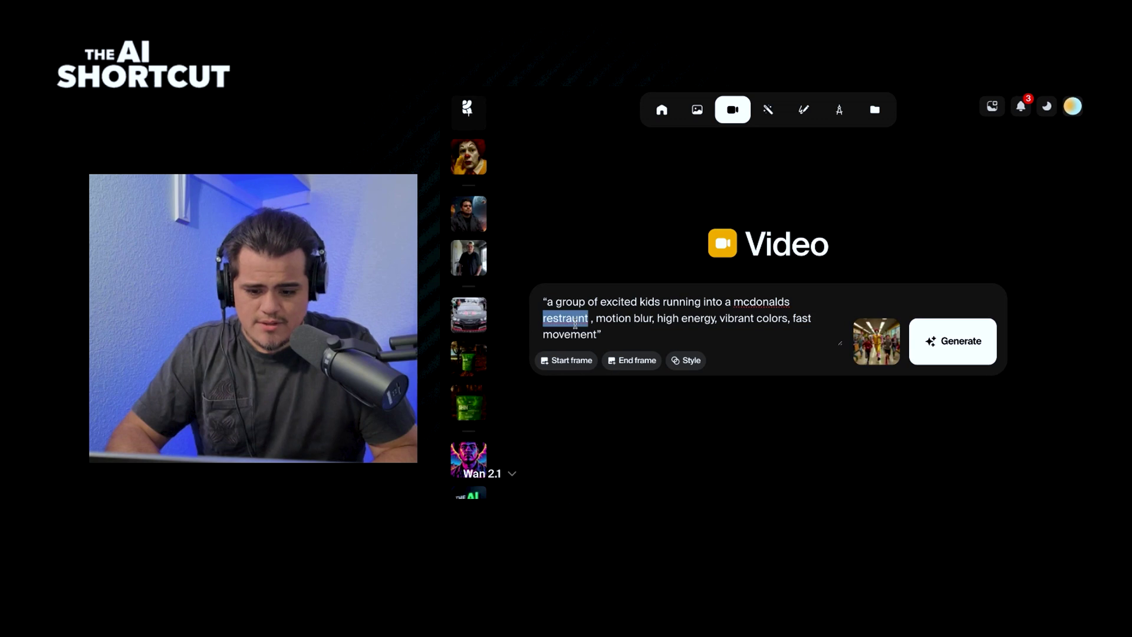
pyautogui.write('restaurant')
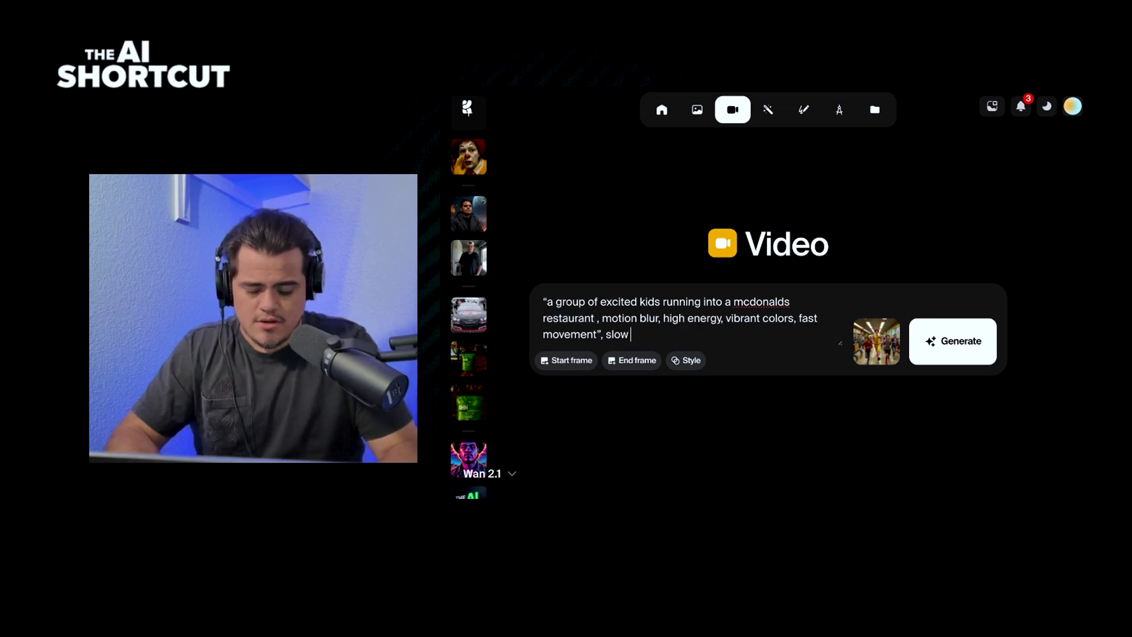
pyautogui.write('y shot')
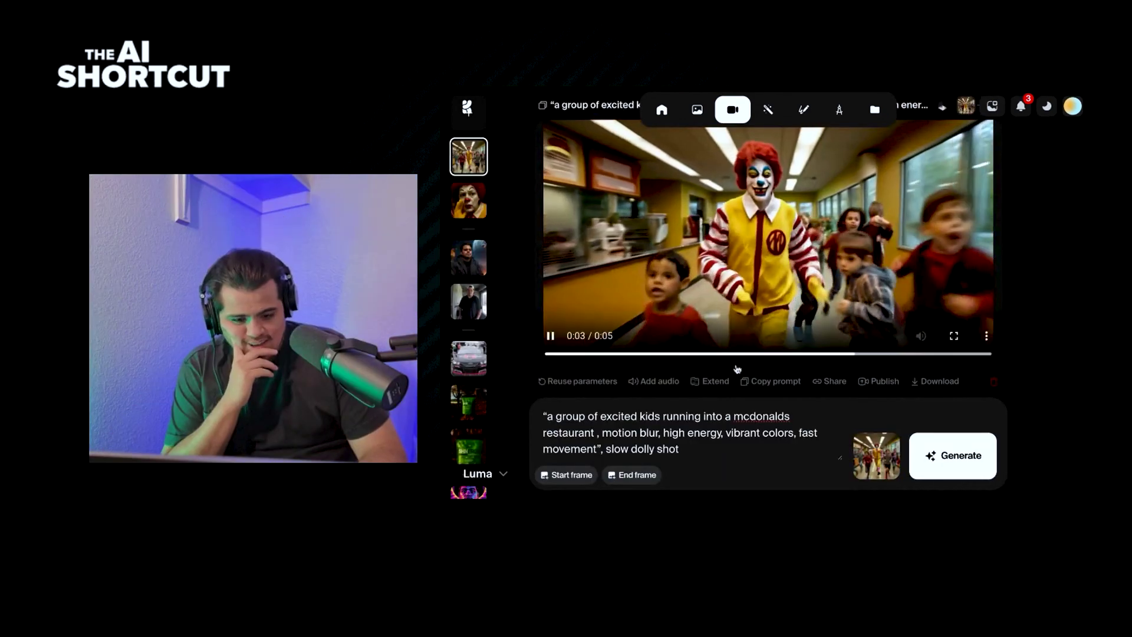
# - Change the camera move at the end of the stampede video prompt to "slow pull out shot"
pyautogui.click(498, 475)
pyautogui.click(498, 475)
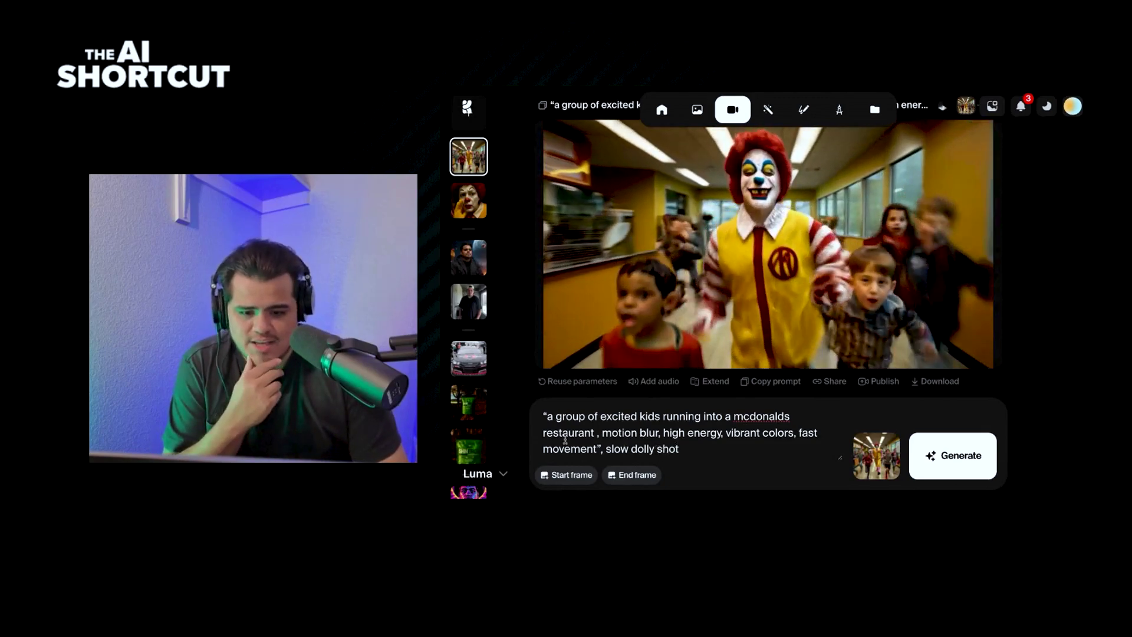
pyautogui.moveTo(712, 449); pyautogui.dragTo(631, 448)
pyautogui.press('BackSpace')
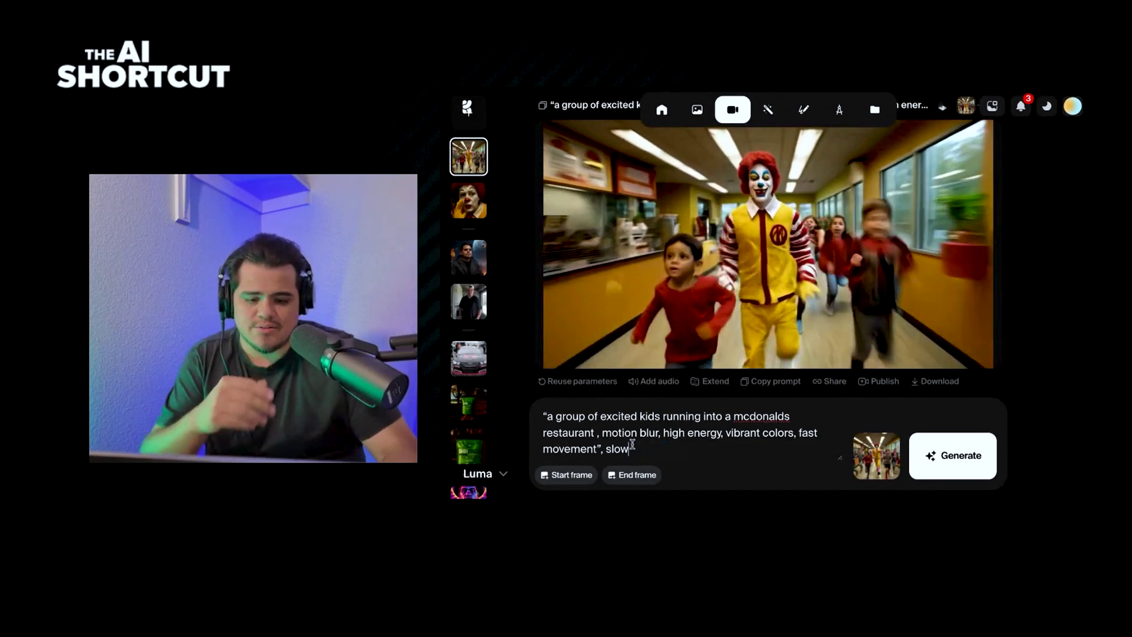
pyautogui.write('pull ')
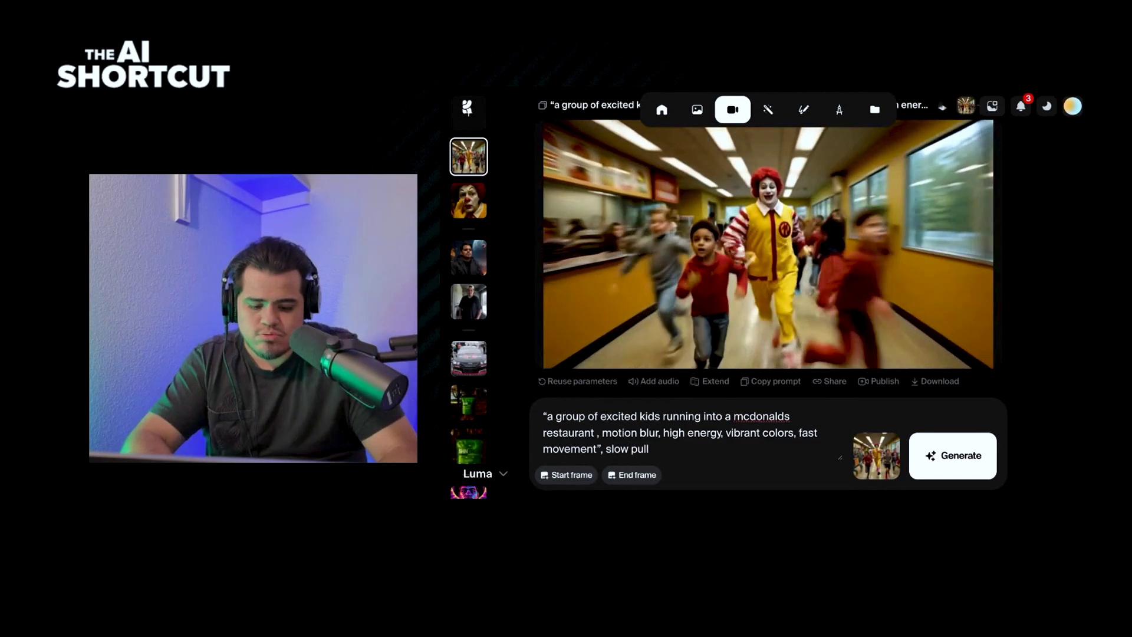
pyautogui.write('out shot')
# - Switch the video model to Ray 2 and generate the kids stampede clip with the pull-out prompt
pyautogui.click(479, 474)
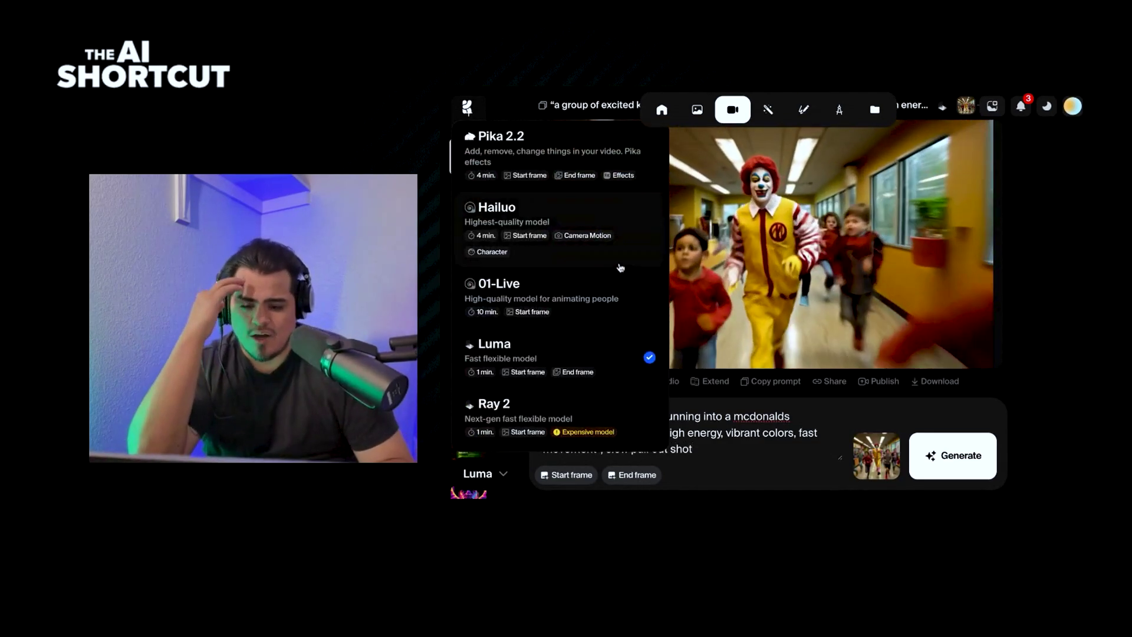
pyautogui.scroll(-2, 503, 446)
pyautogui.click(496, 313)
pyautogui.click(937, 451)
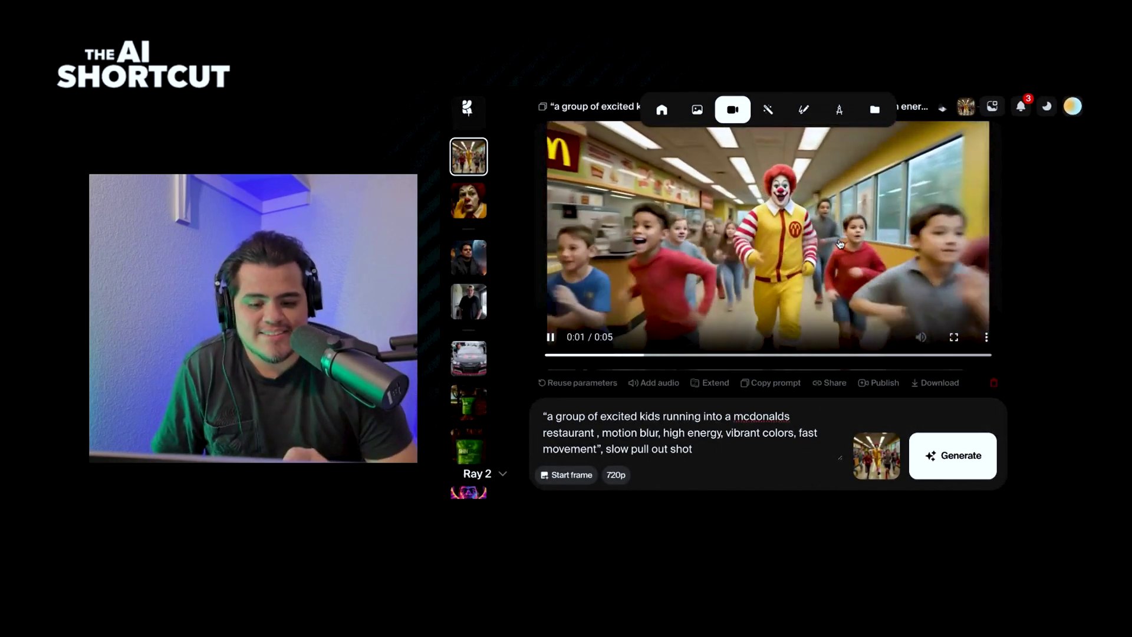
# - Switch the video model to Kling 2.0 and generate another kids stampede clip from the same image and prompt
pyautogui.click(502, 473)
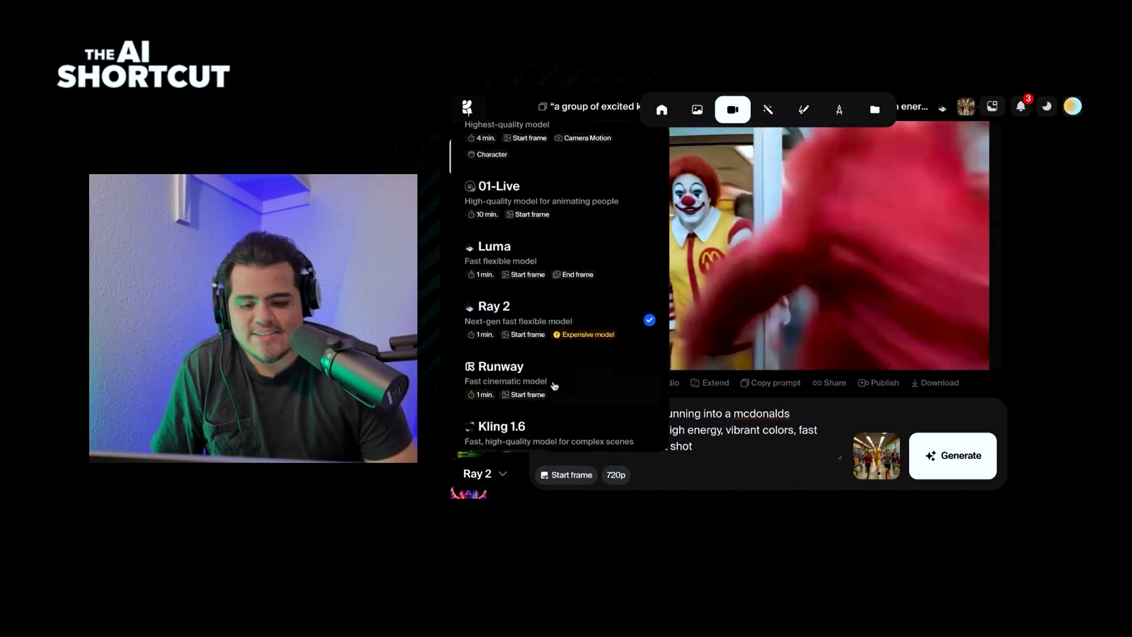
pyautogui.scroll(2, 555, 386)
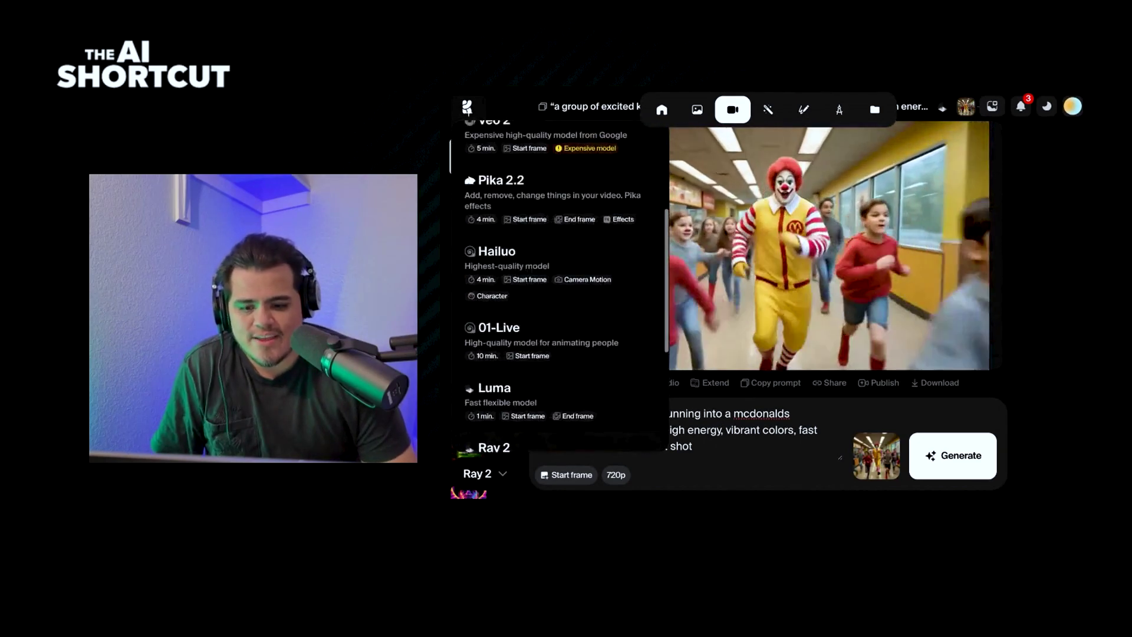
pyautogui.scroll(1, 600, 298)
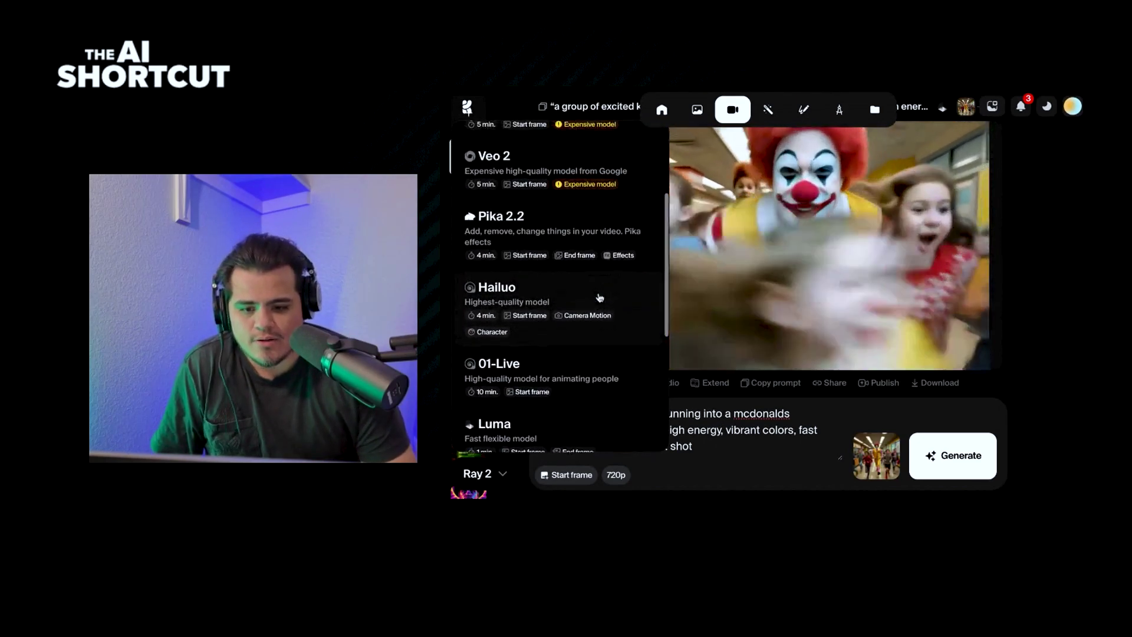
pyautogui.scroll(3, 600, 298)
pyautogui.scroll(1, 552, 269)
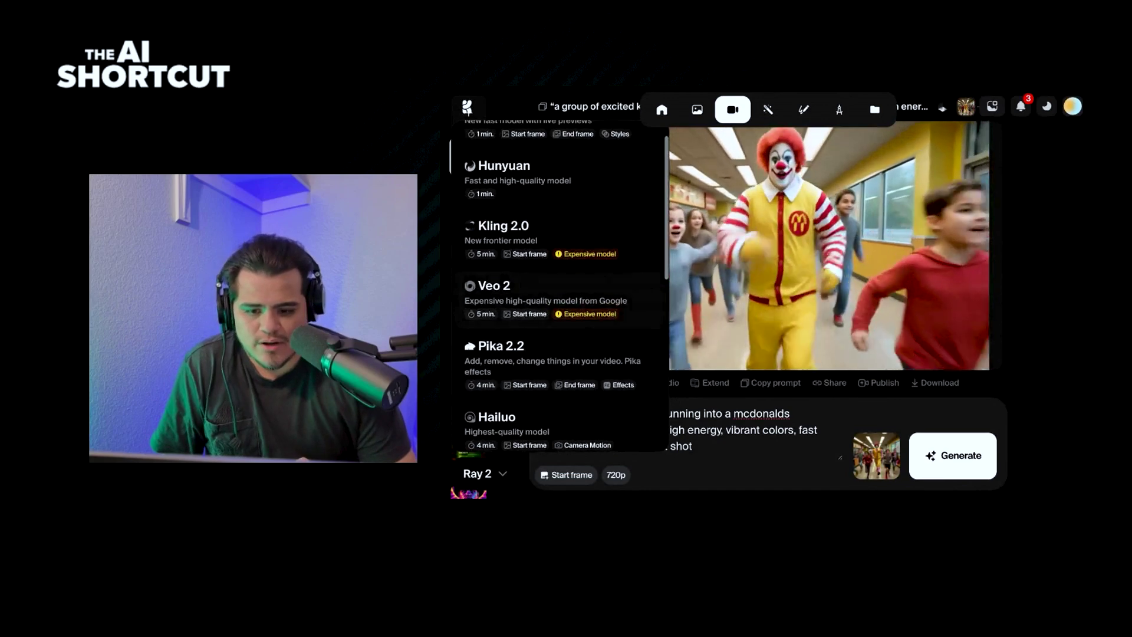
pyautogui.scroll(1, 551, 270)
pyautogui.click(551, 270)
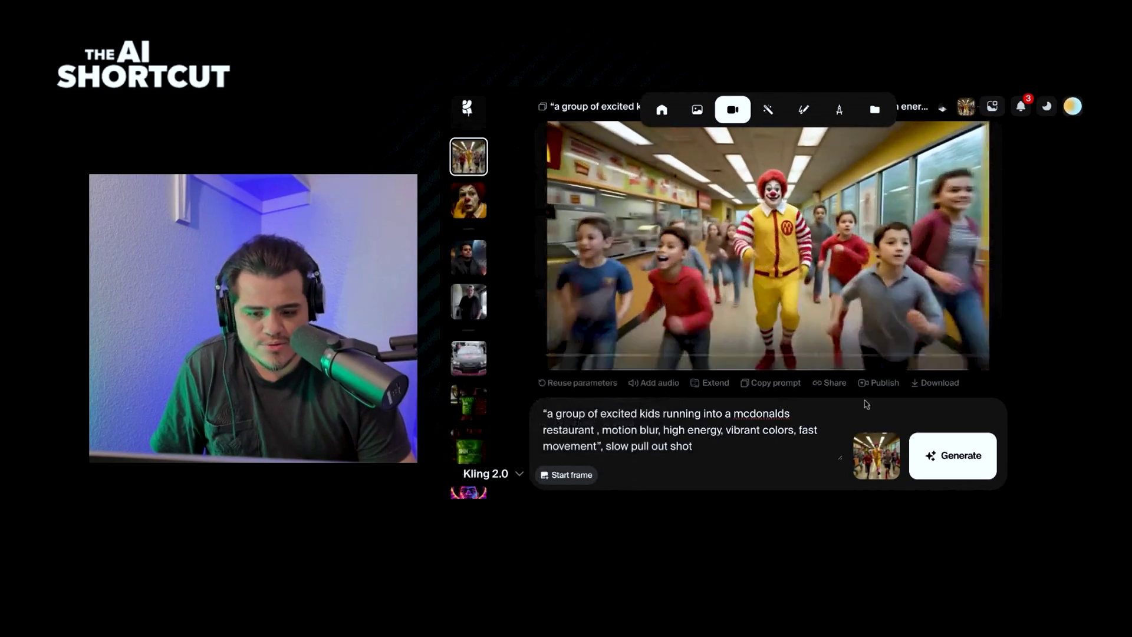
pyautogui.click(952, 457)
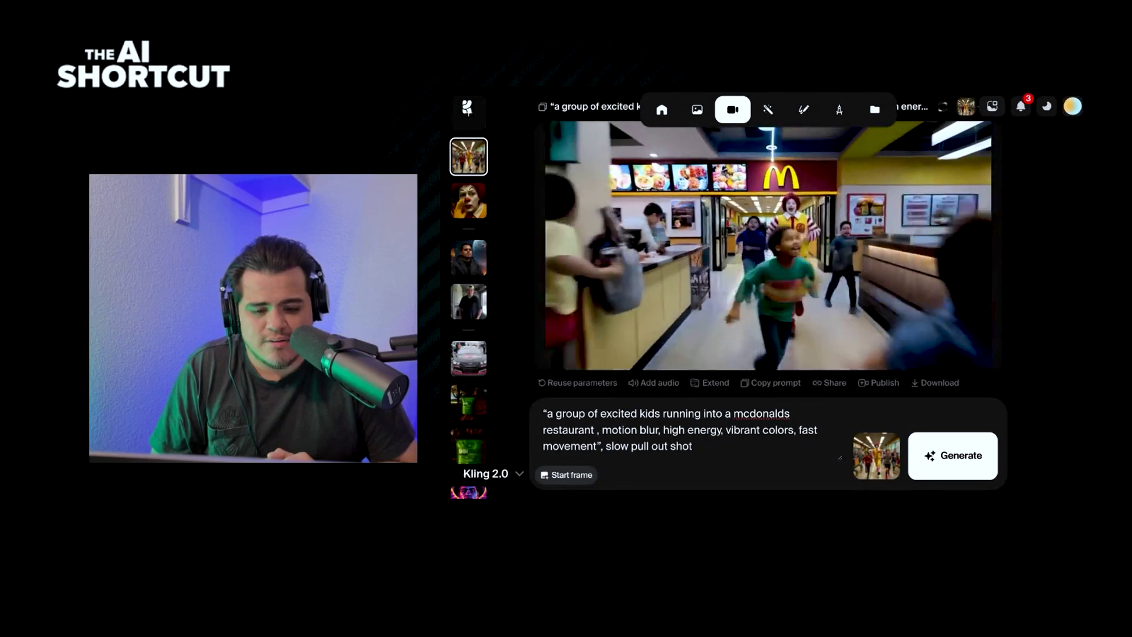
# - Look over the Krea Enhance options and settings for the stampede image, and open the image generator
pyautogui.moveTo(979, 338)
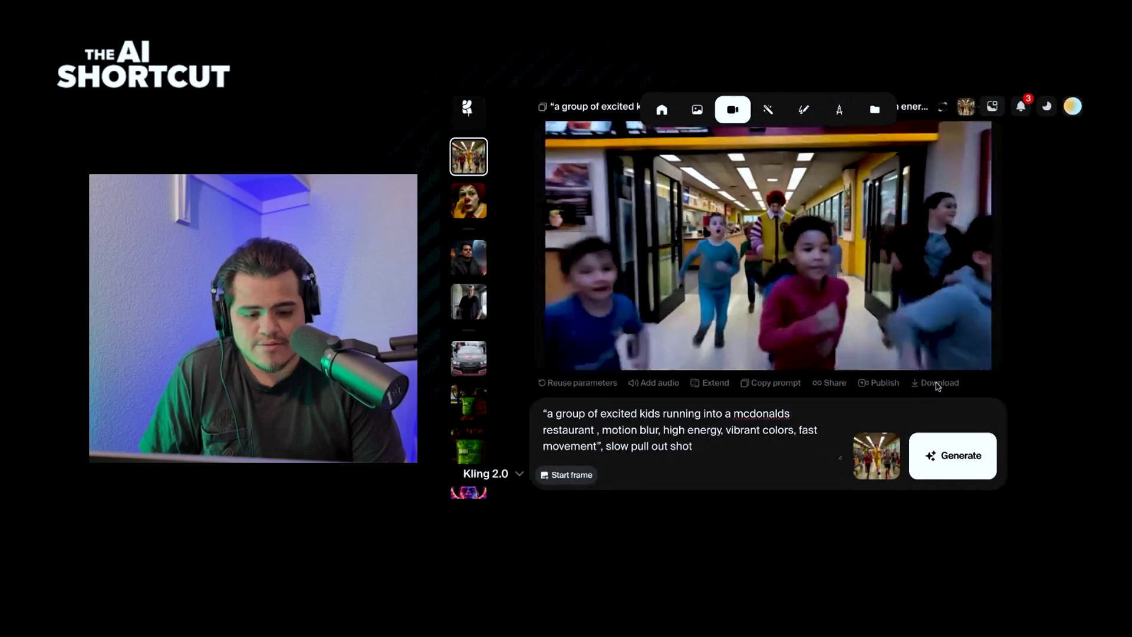
pyautogui.click(767, 109)
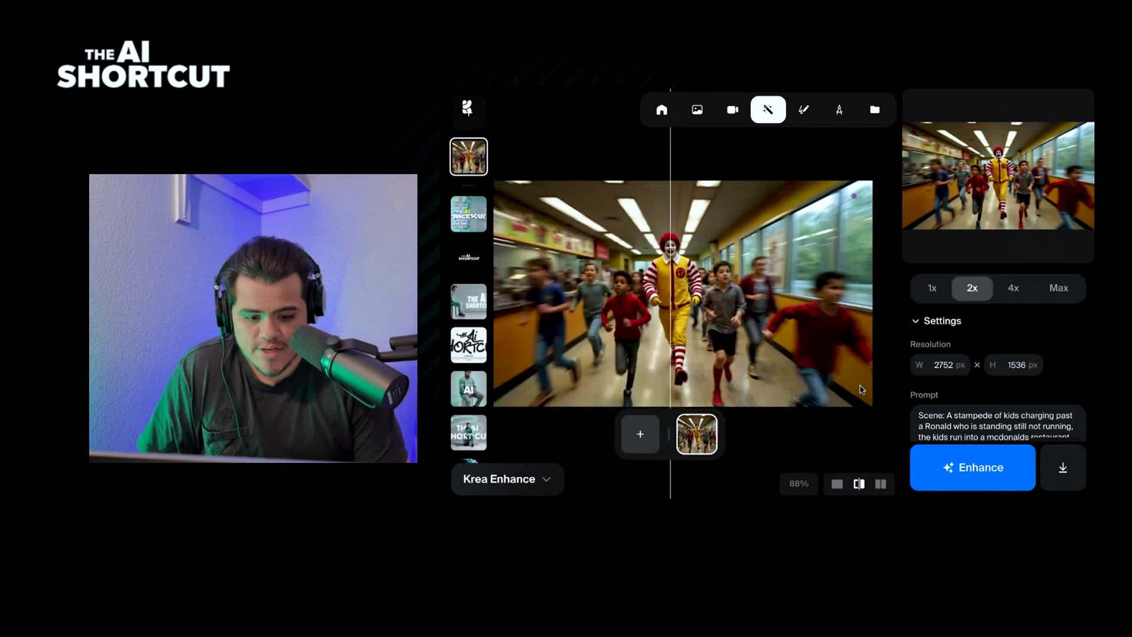
pyautogui.click(507, 479)
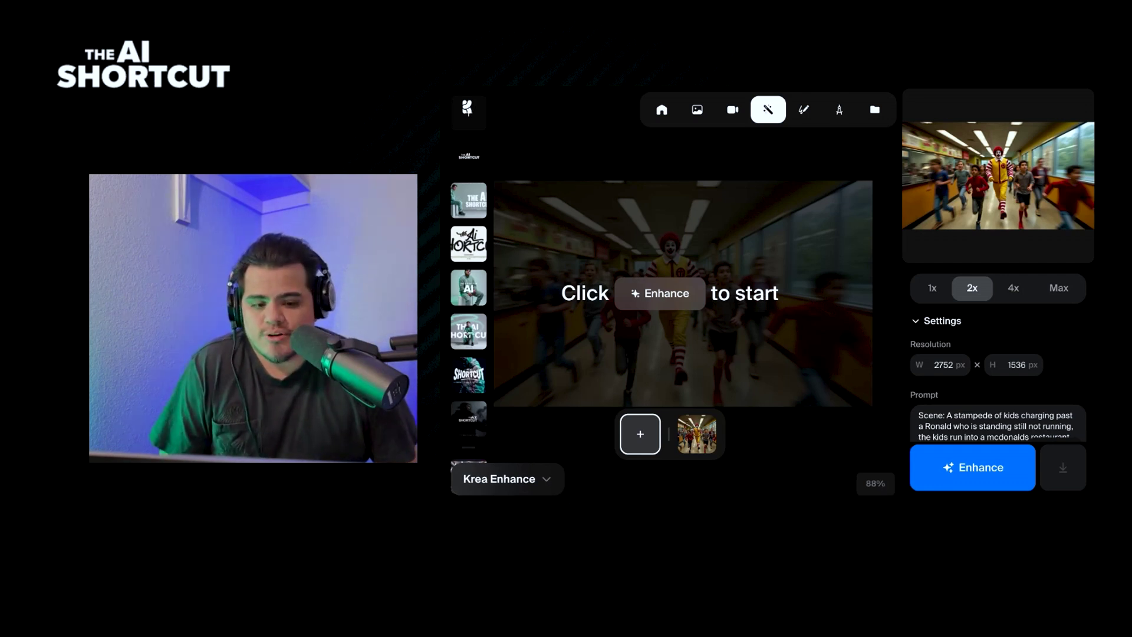
pyautogui.scroll(-2, 857, 298)
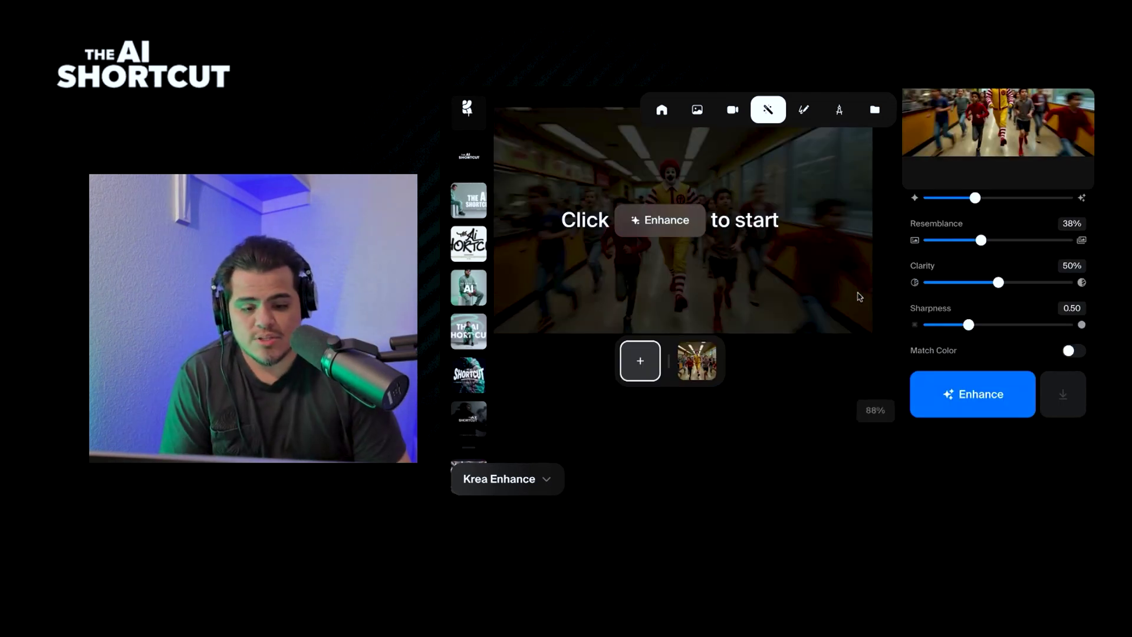
pyautogui.click(697, 111)
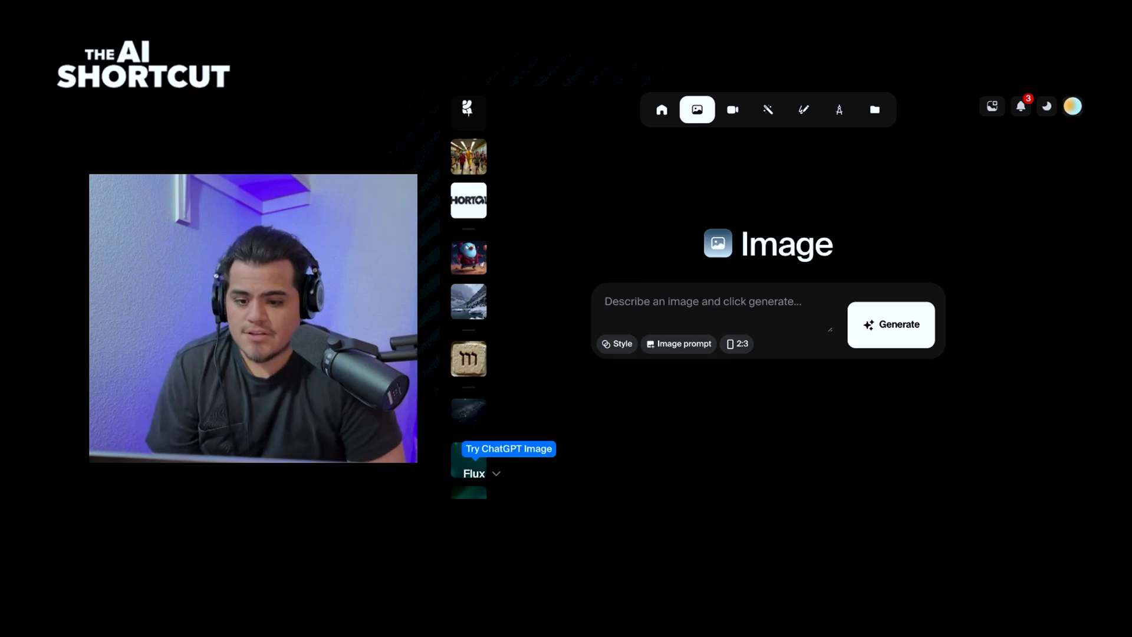